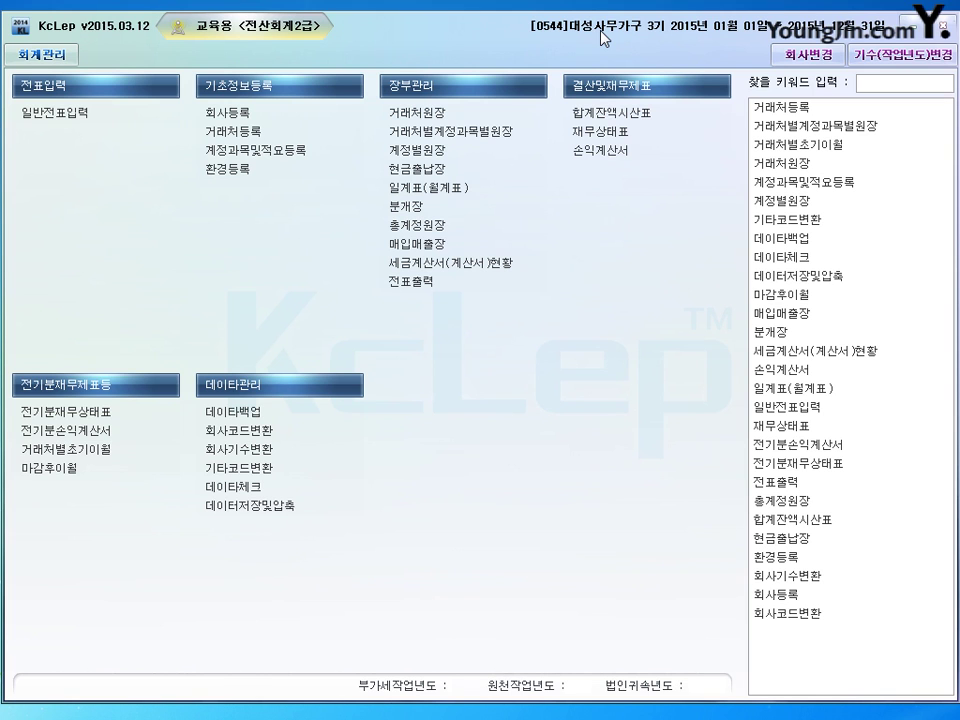
Step: Open company registration (회사등록) and set 대성사무가구's business opening date (개업연월일) to 2013-01-15
click(237, 116)
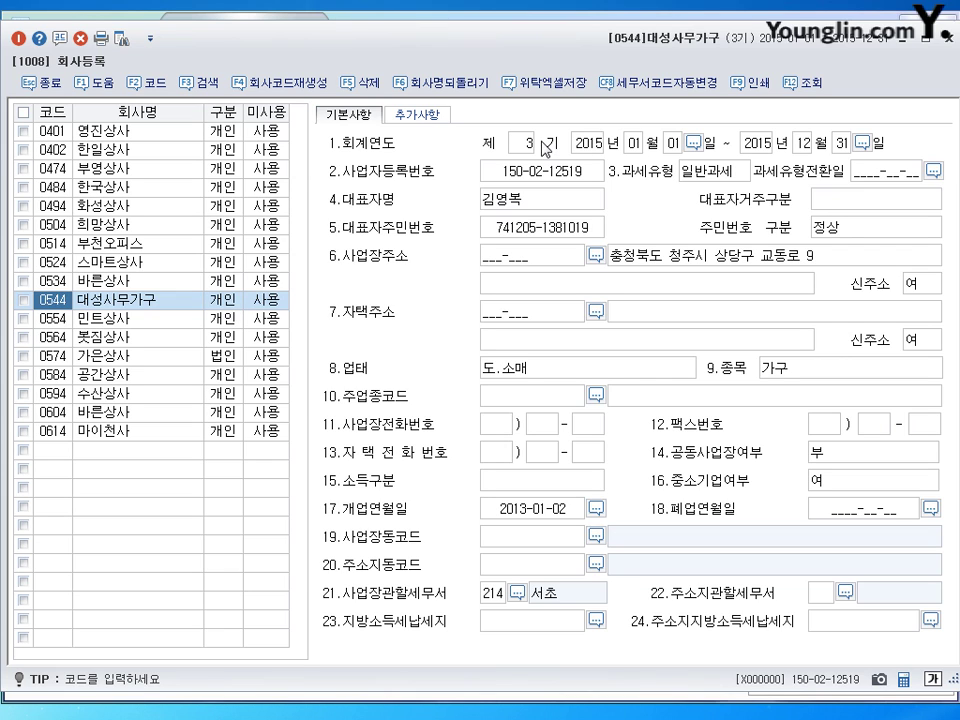
click(708, 172)
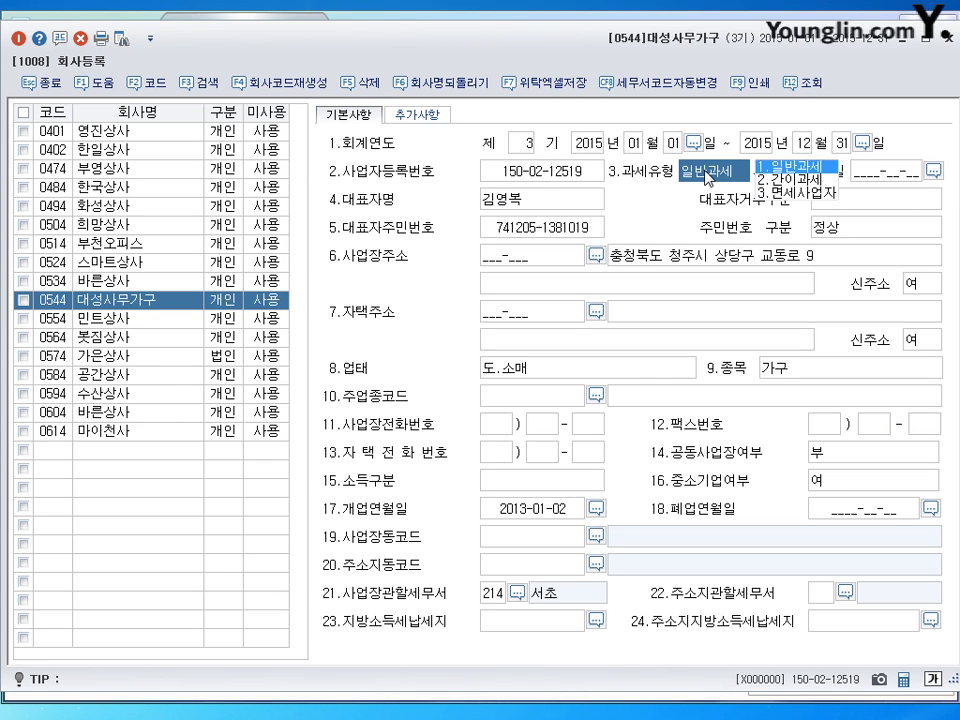
click(529, 179)
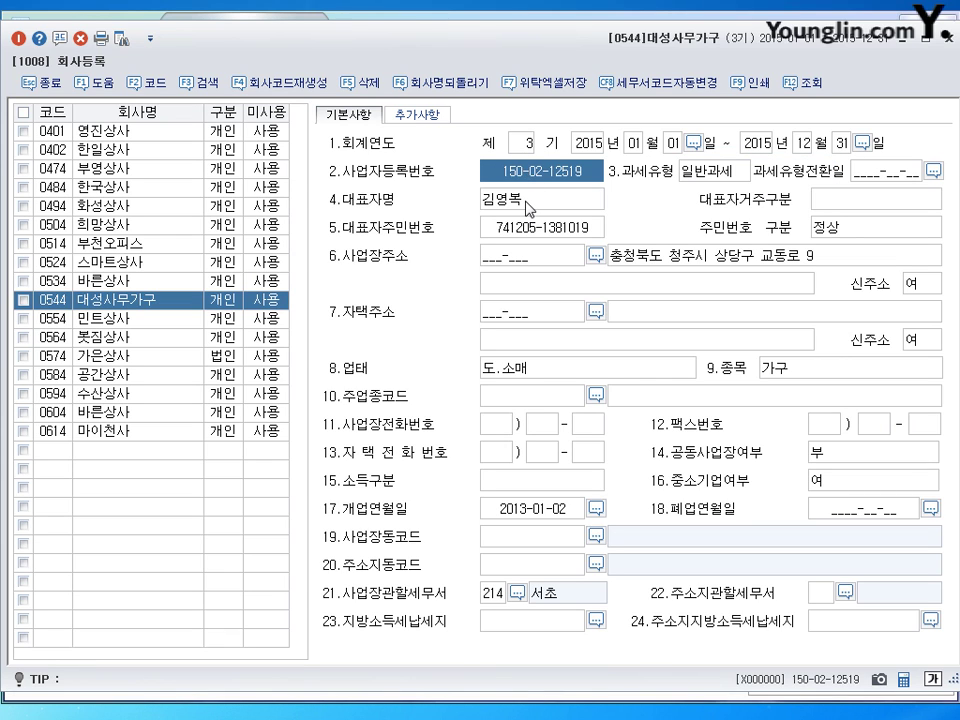
click(529, 208)
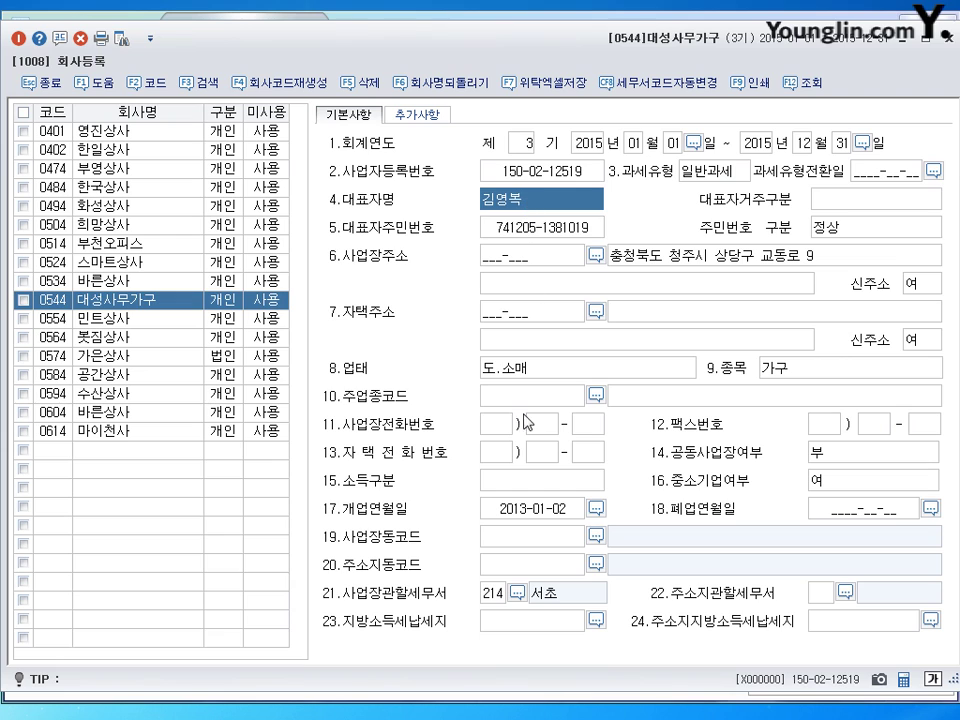
click(526, 512)
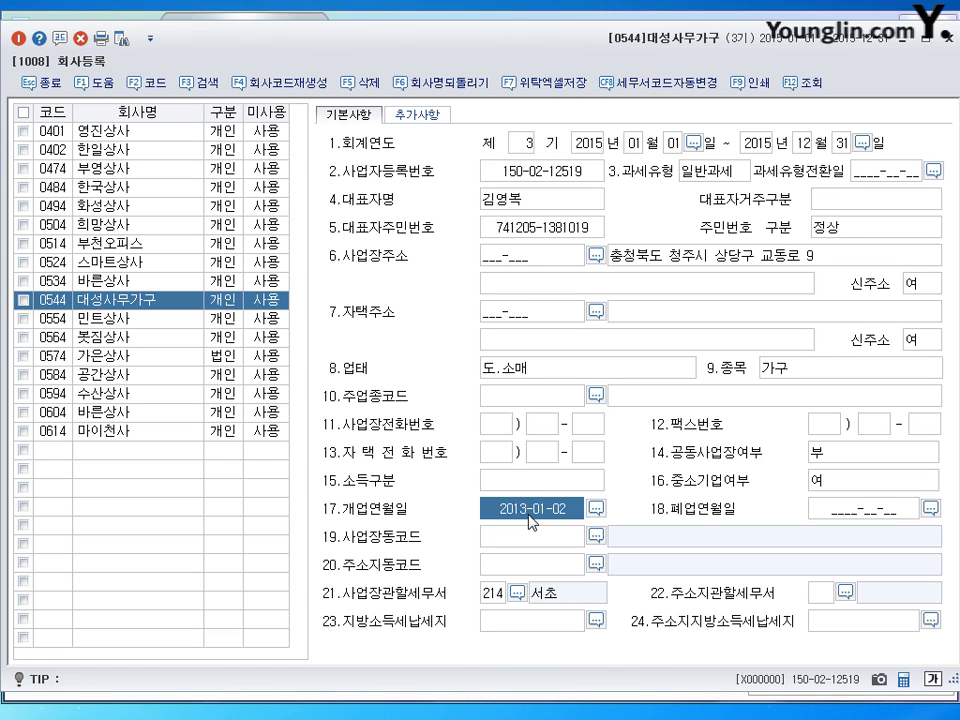
click(530, 517)
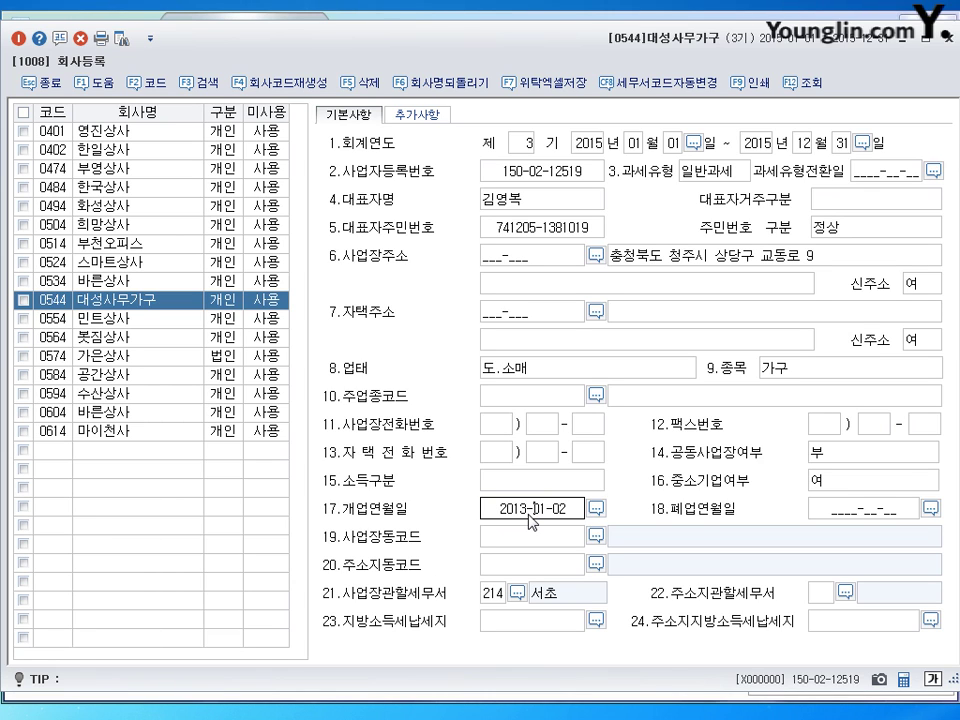
text(15)
key(Return)
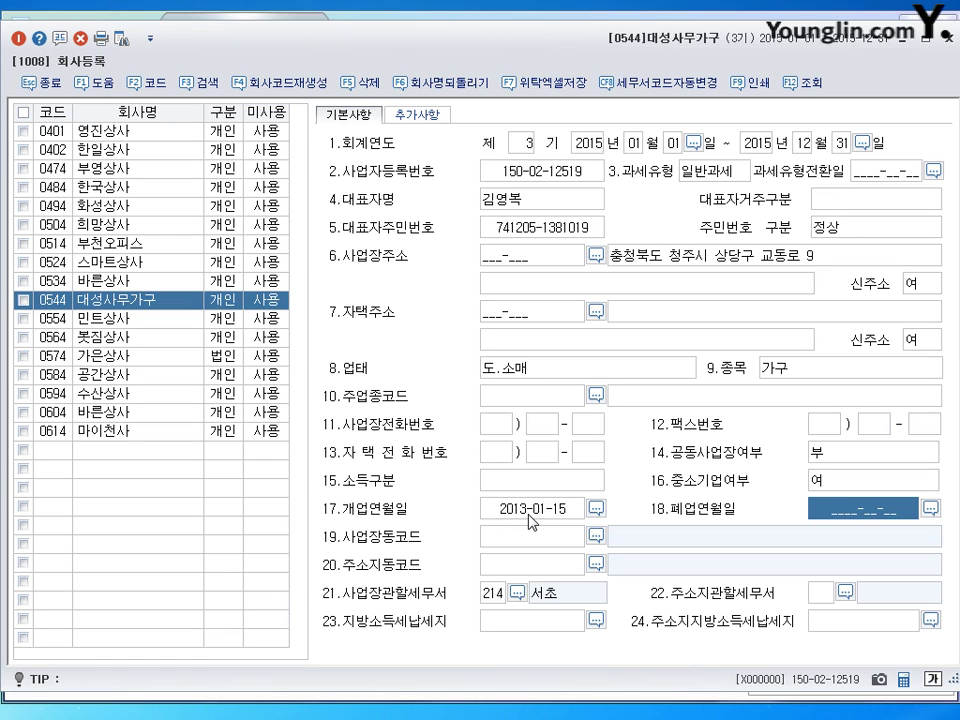
Step: Review the remaining company details, set the business's competent tax office (사업장관할세무서) to 301 청주, and close company registration
click(547, 230)
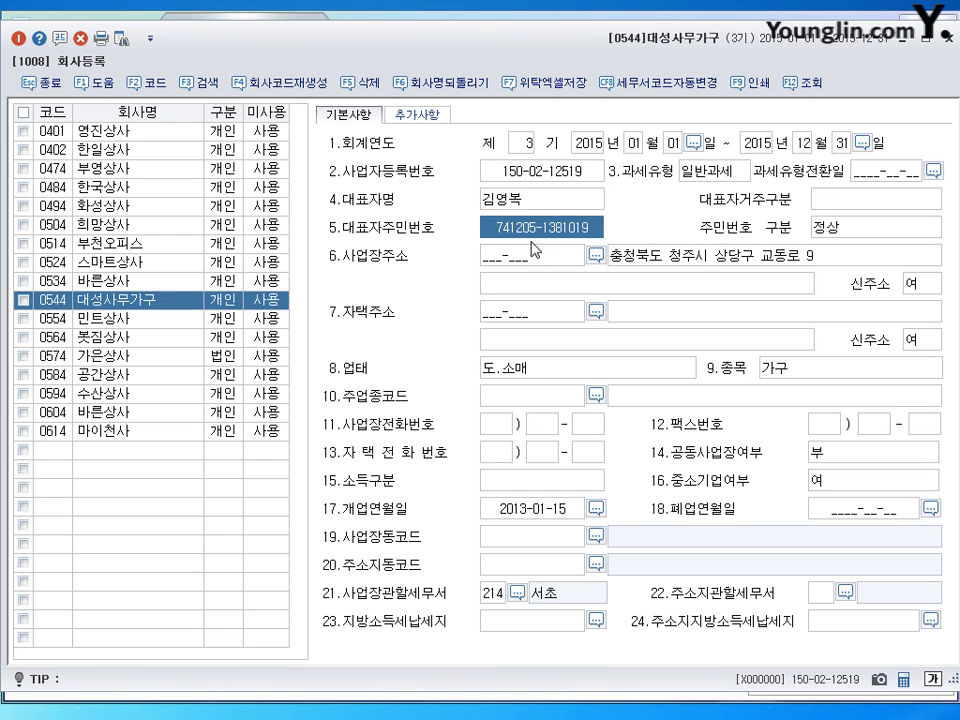
click(716, 265)
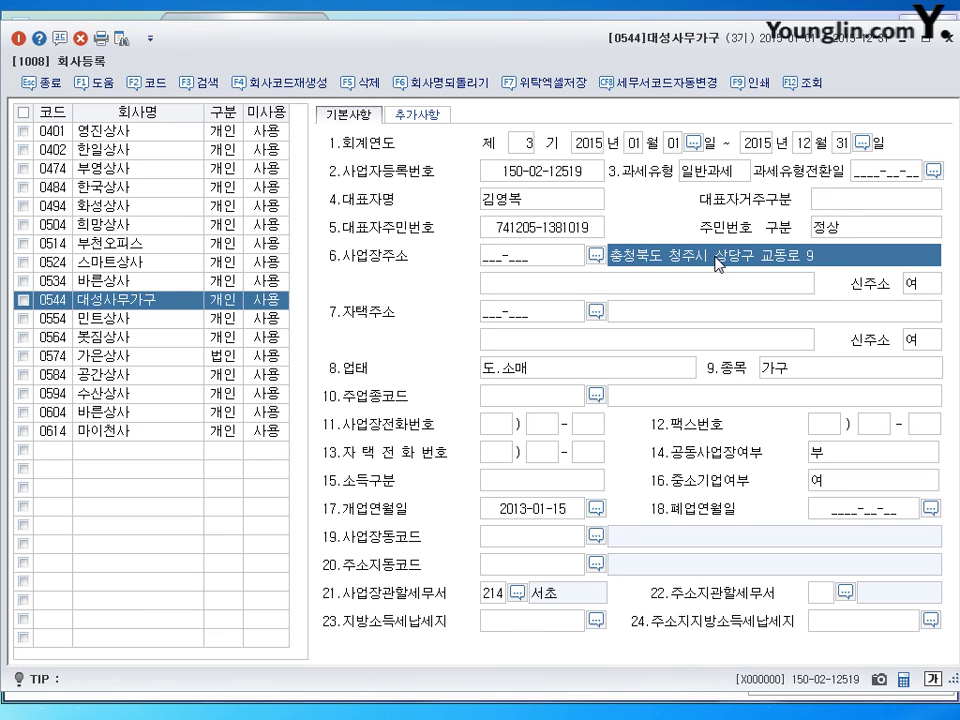
click(536, 372)
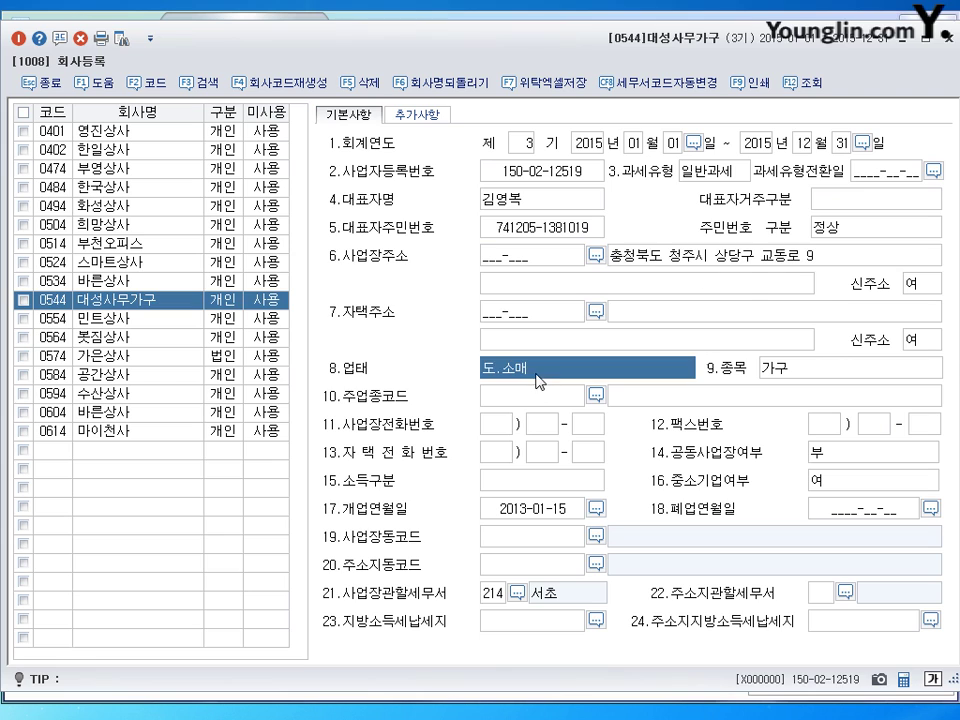
click(820, 372)
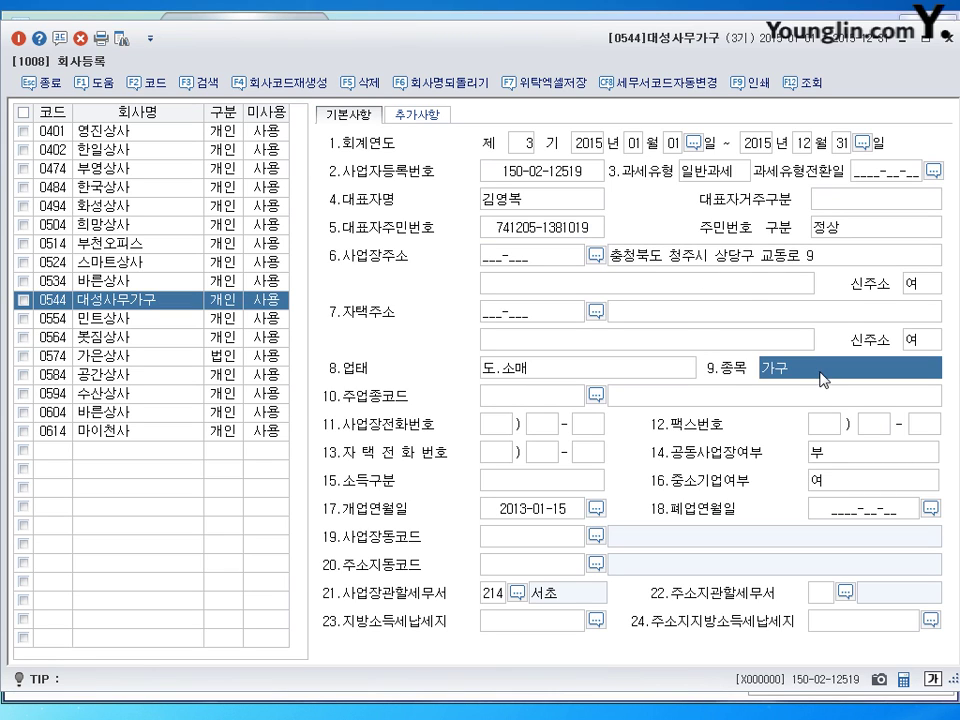
click(493, 595)
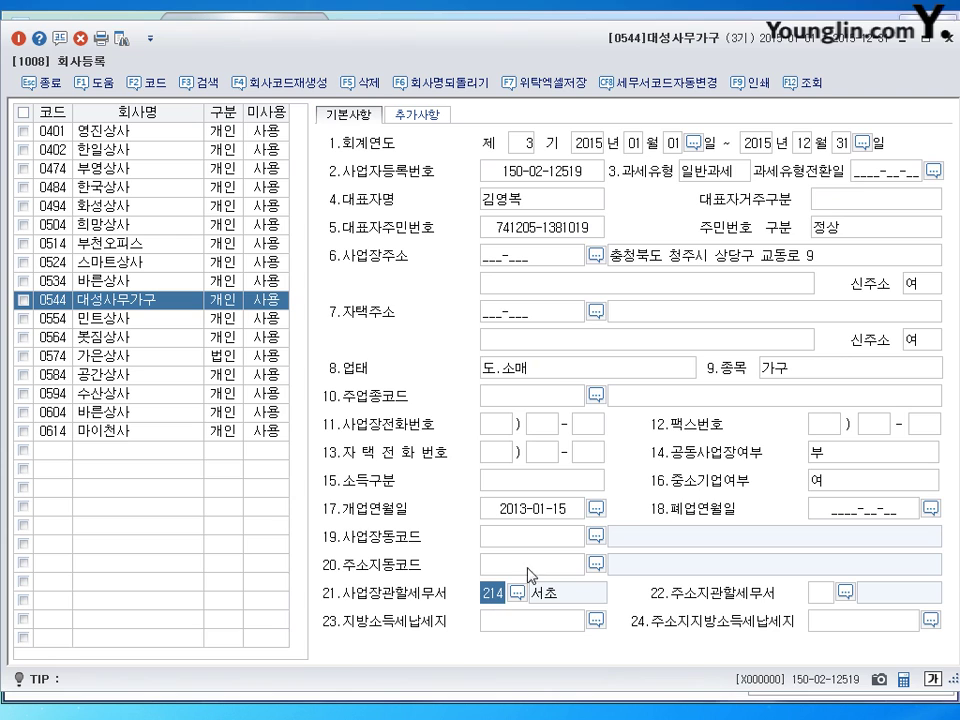
click(518, 592)
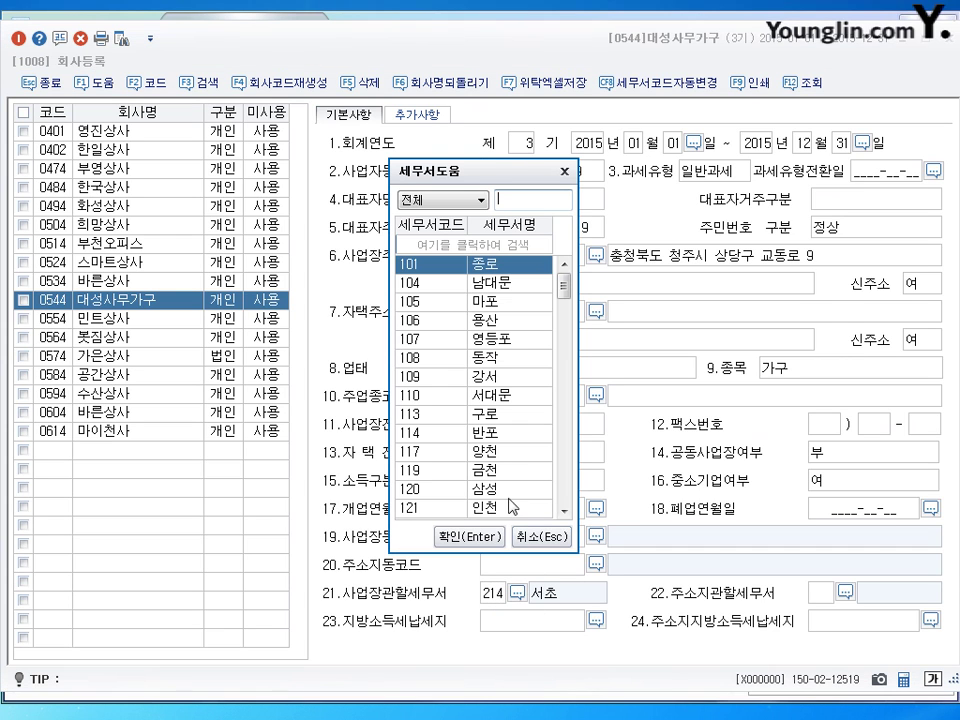
click(512, 196)
text(청)
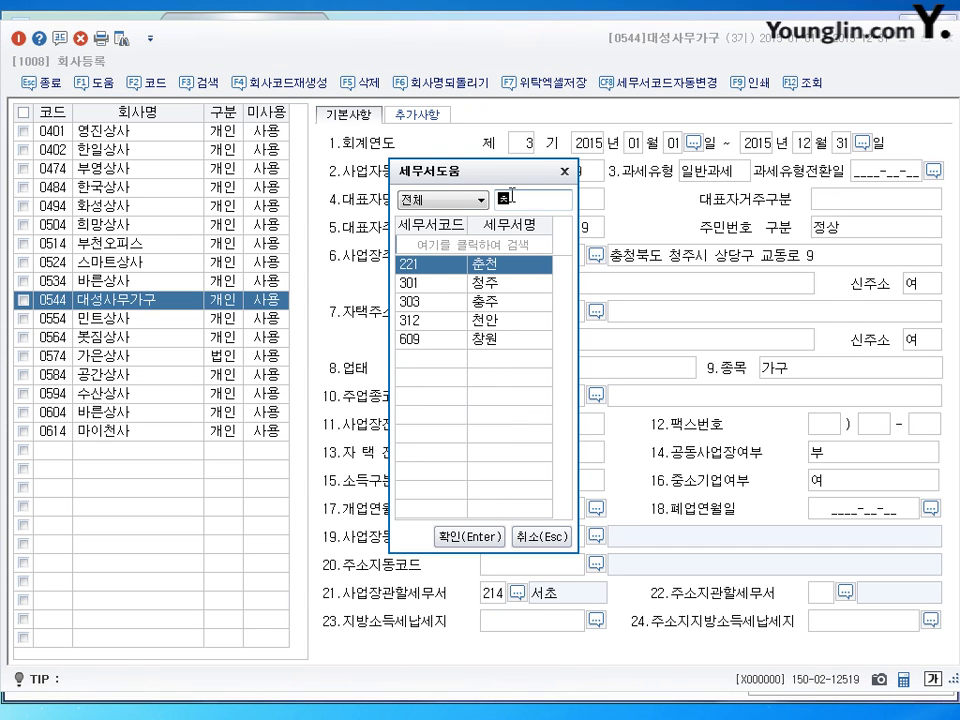
text(주)
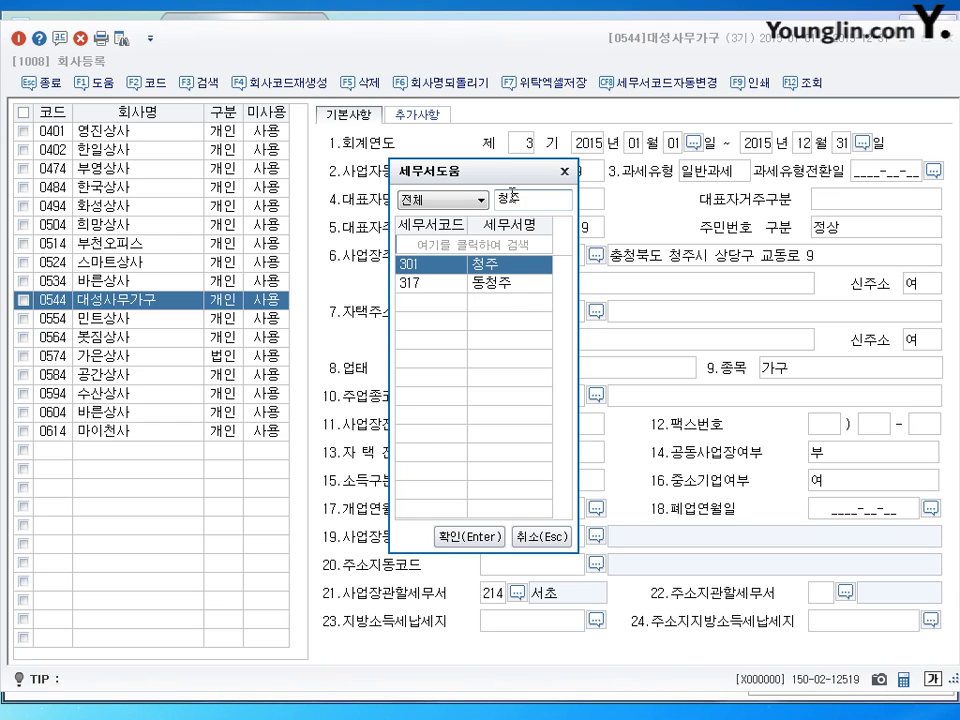
click(466, 537)
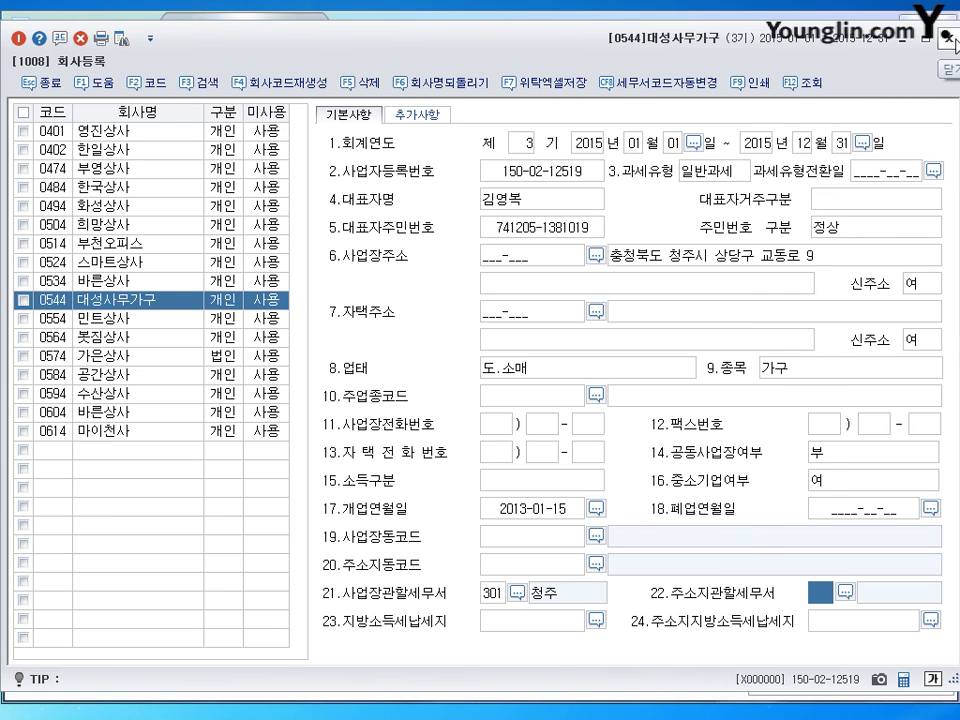
key(Escape)
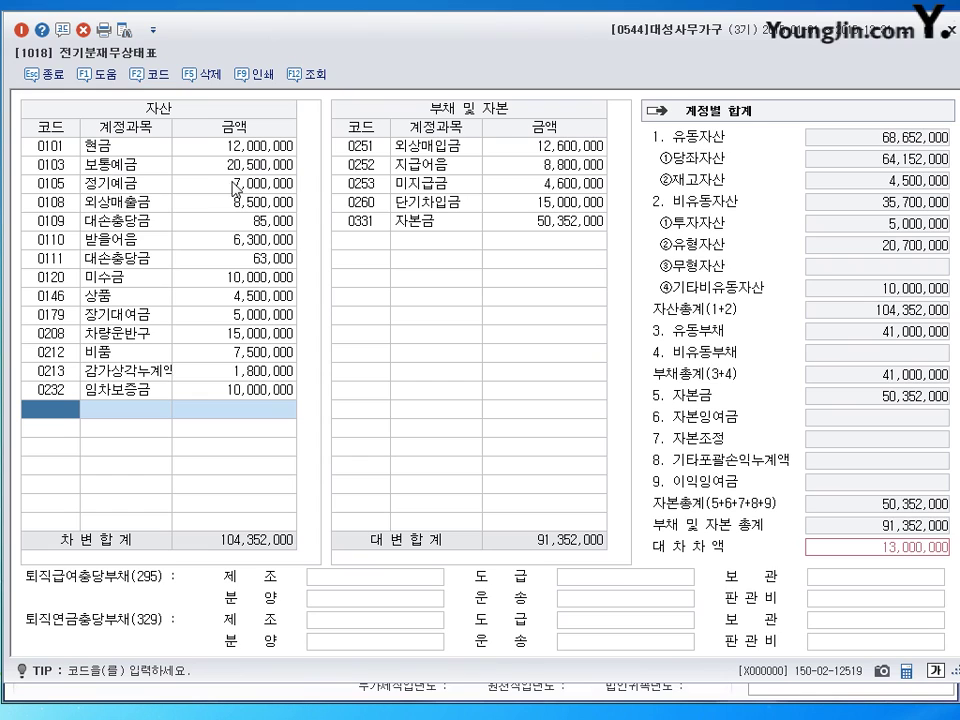
Step: In the prior-period balance sheet (전기분재무상태표), set the 미수금 (0120) amount to 1,000,000
click(233, 287)
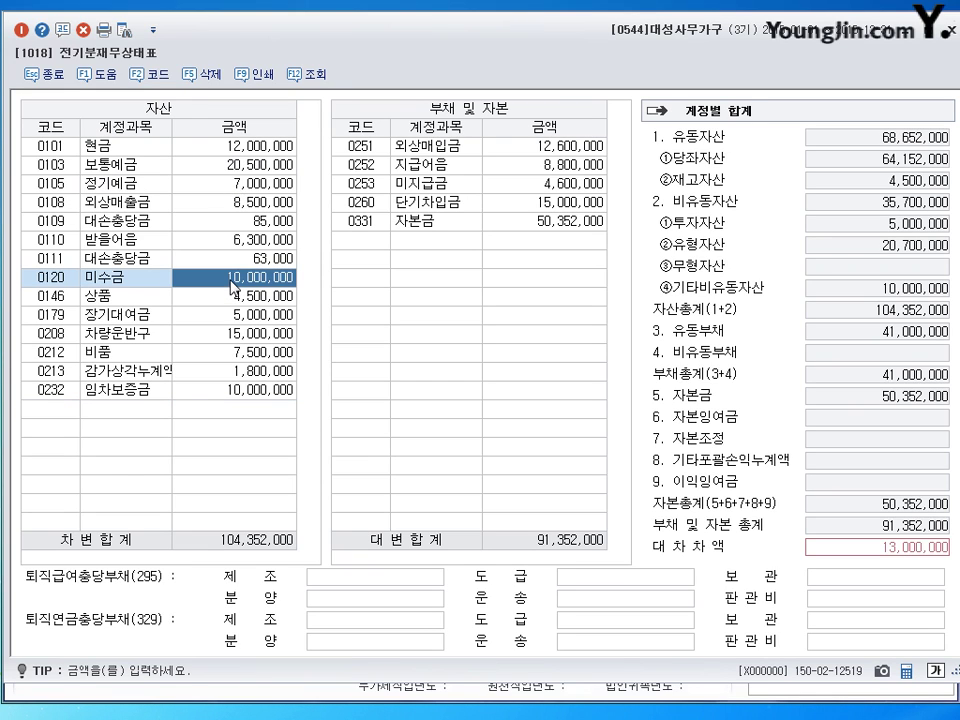
text(1000000)
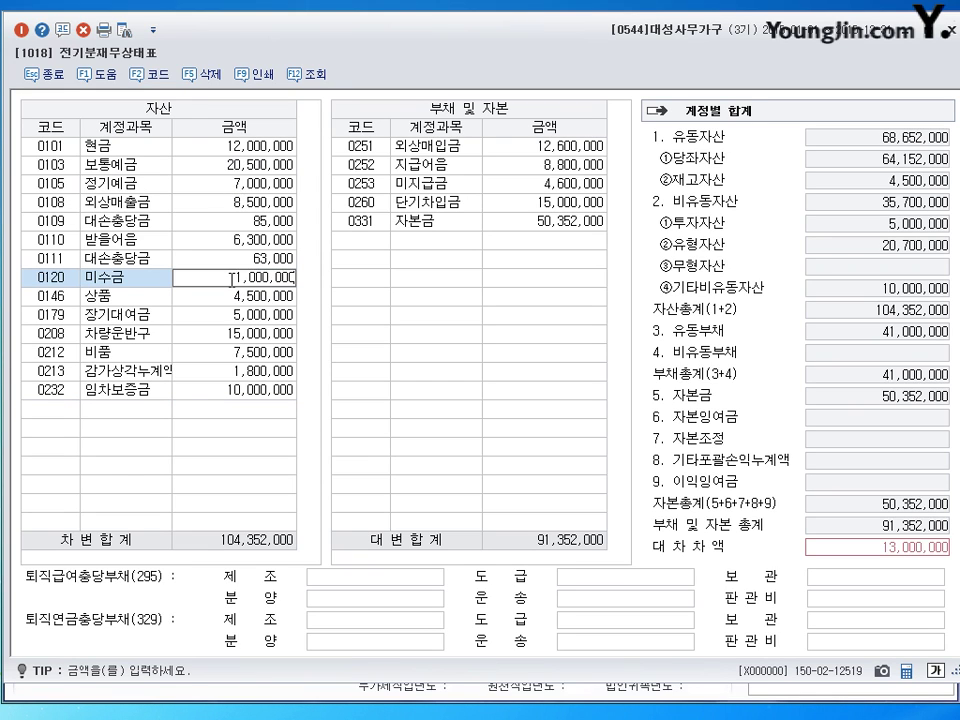
key(Return)
click(233, 287)
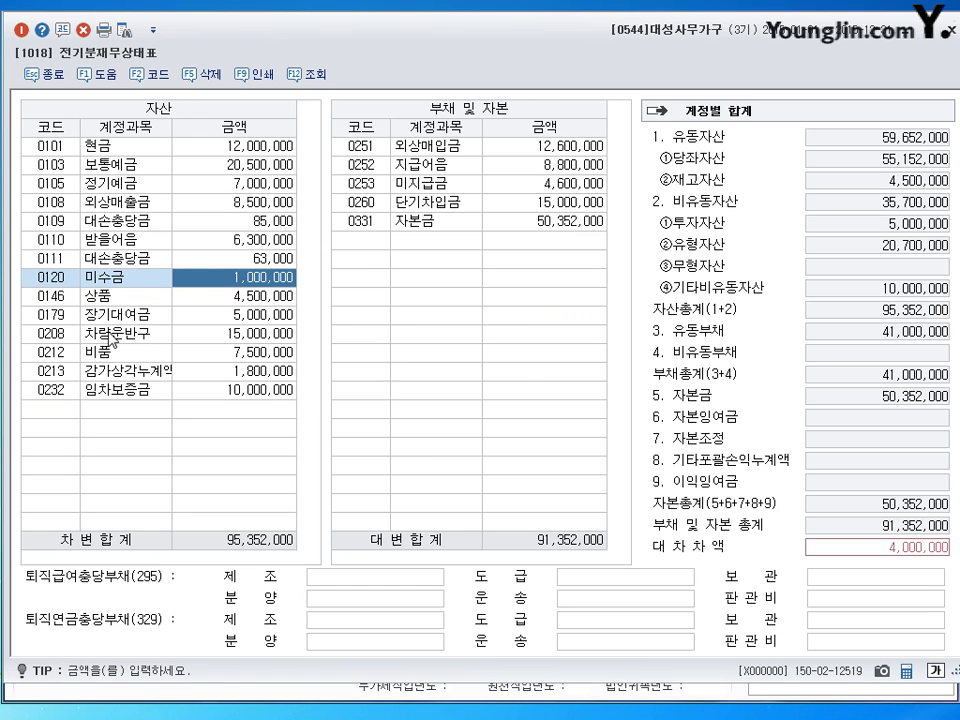
Step: Add asset account 0209 감가상각누계액 for 차량운반구 with the amount 4,000,000 and reload the balance sheet data
click(45, 411)
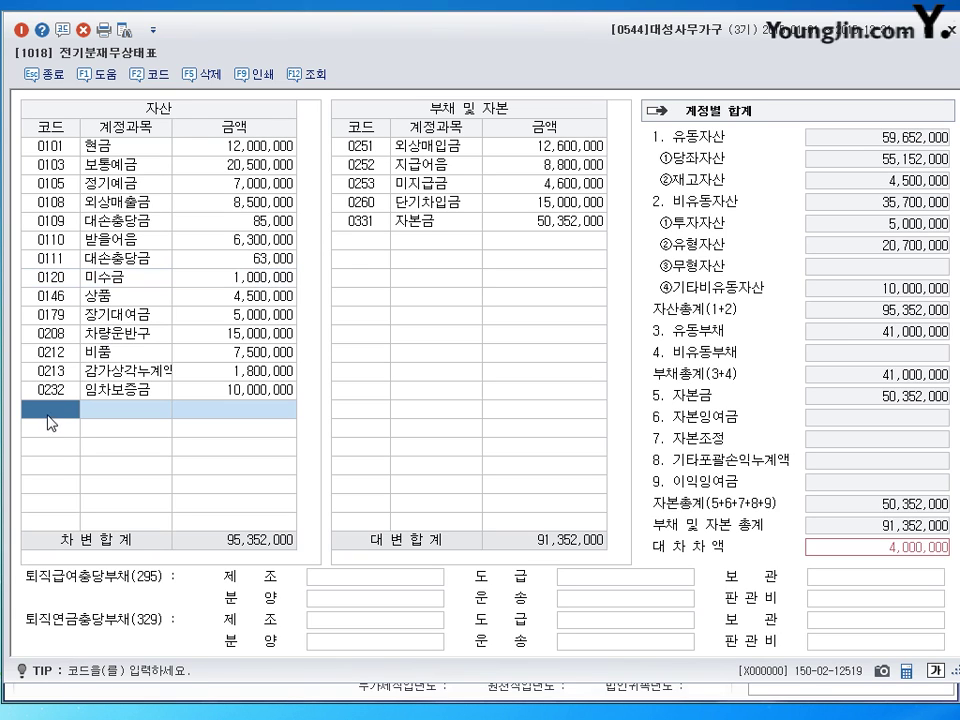
text(감ㄱㅏ)
key(Return)
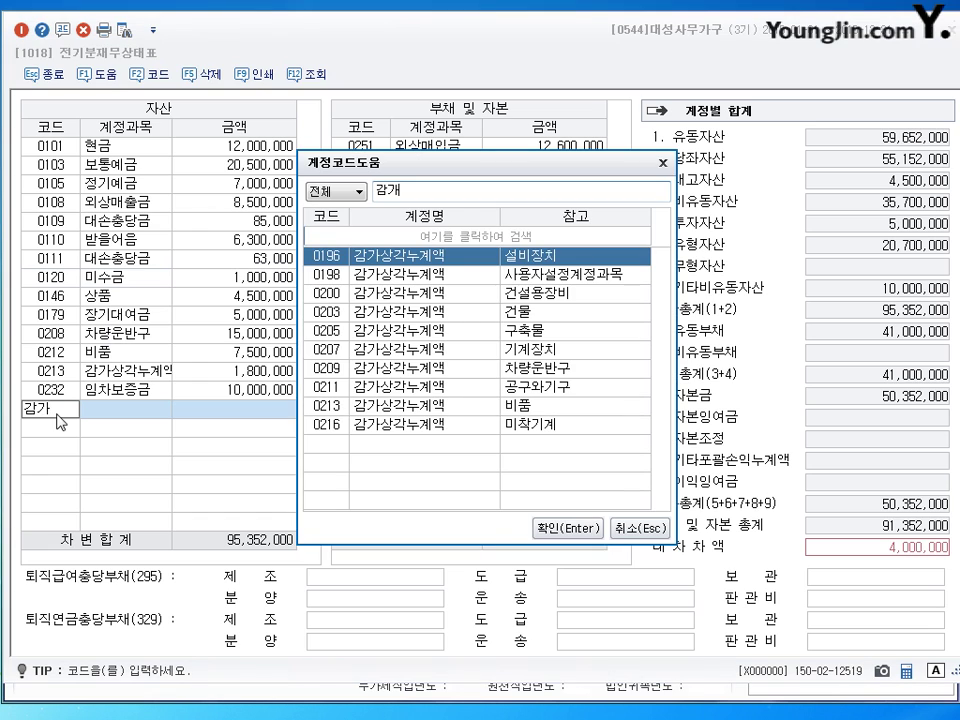
click(537, 368)
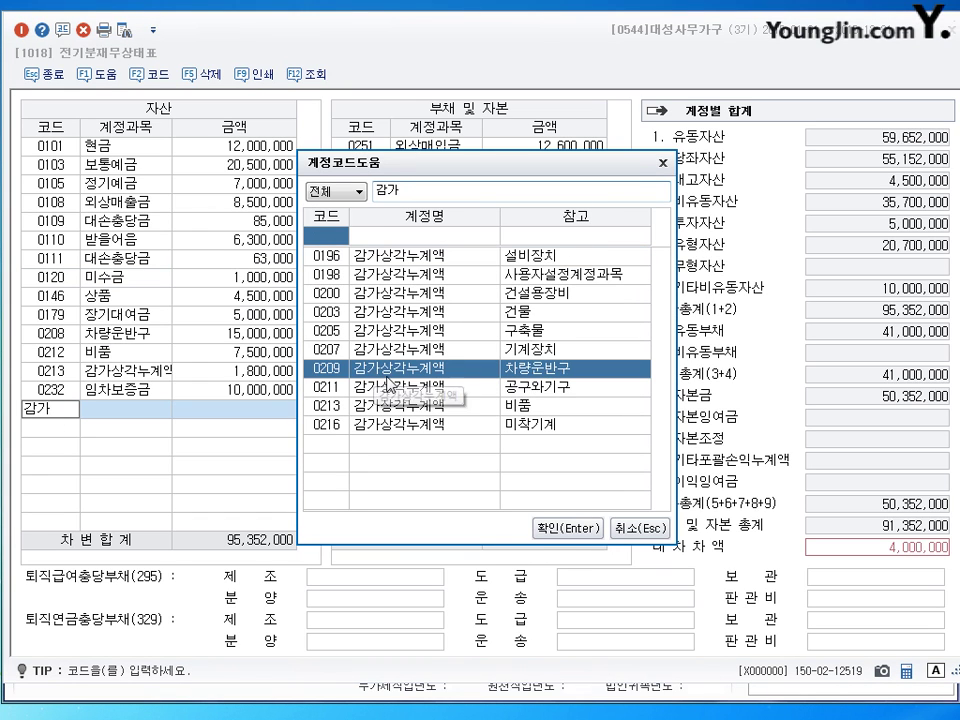
click(556, 527)
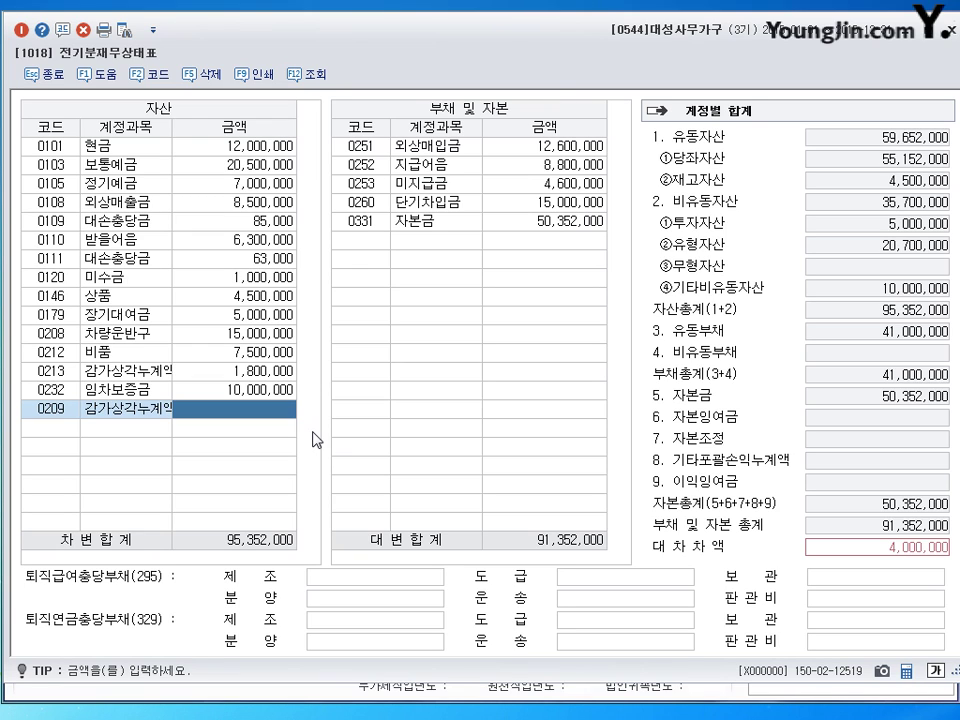
text(4000000)
key(Return)
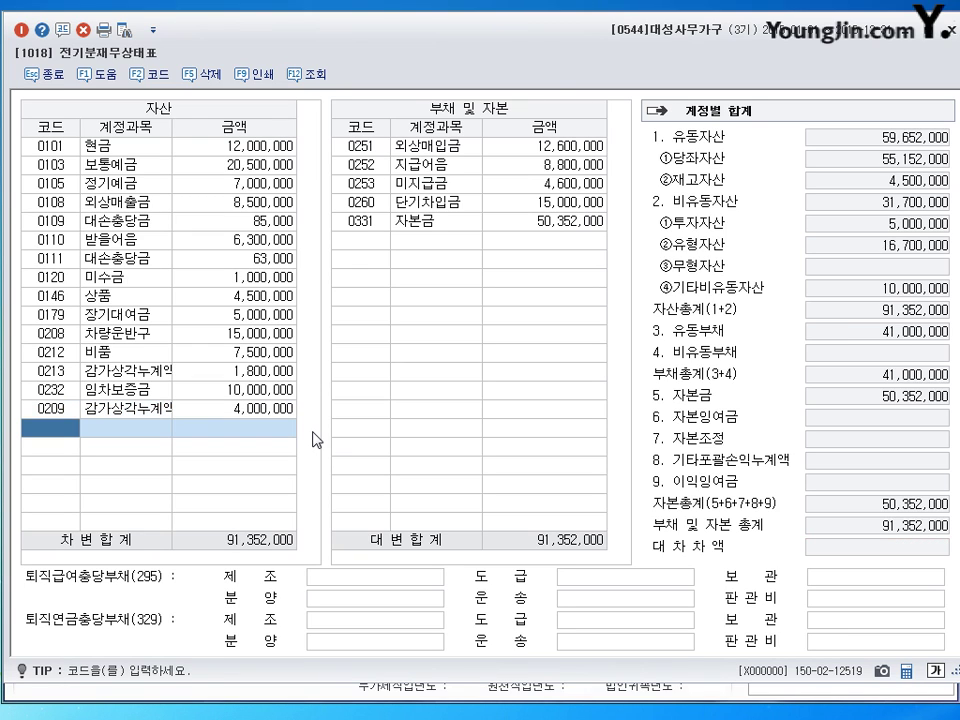
click(260, 412)
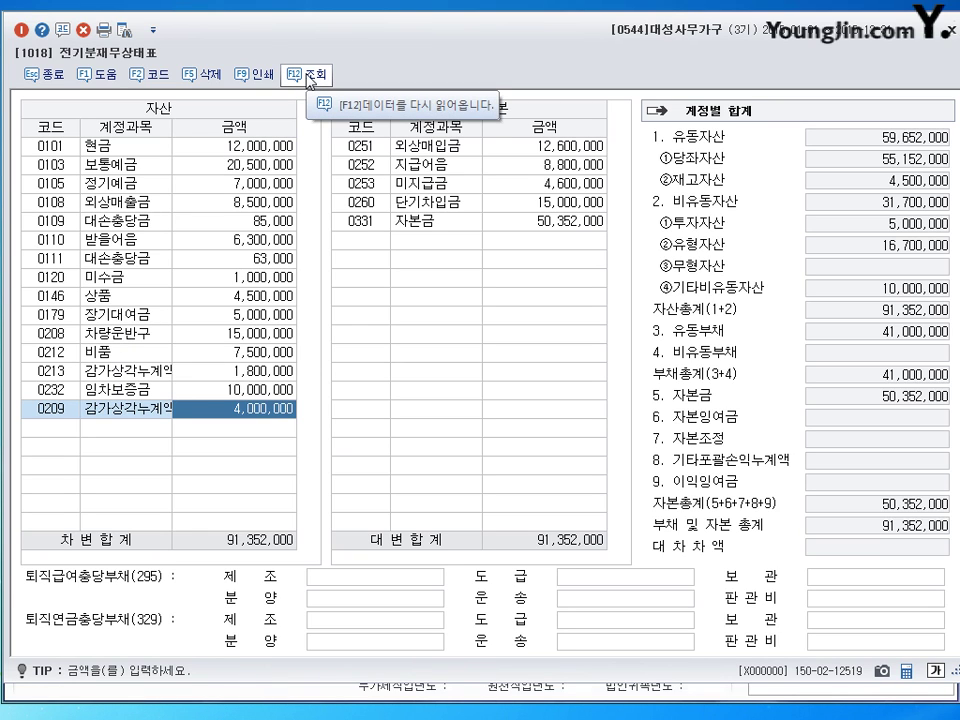
click(309, 80)
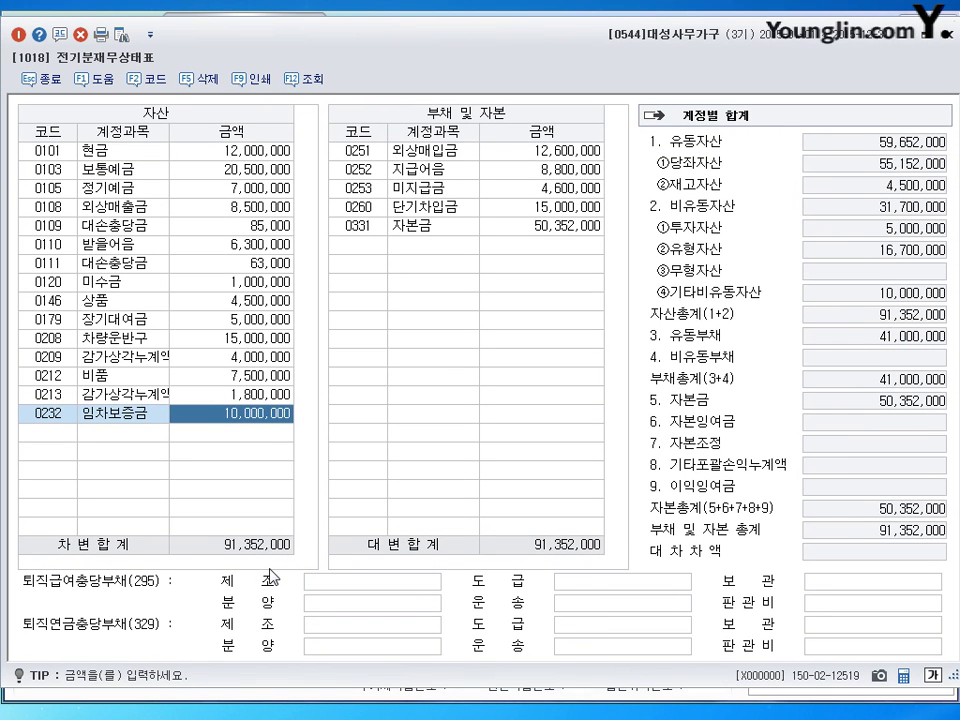
Step: Check the liability and capital amounts from 외상매입금 through 자본금 and close the prior-period balance sheet
click(563, 155)
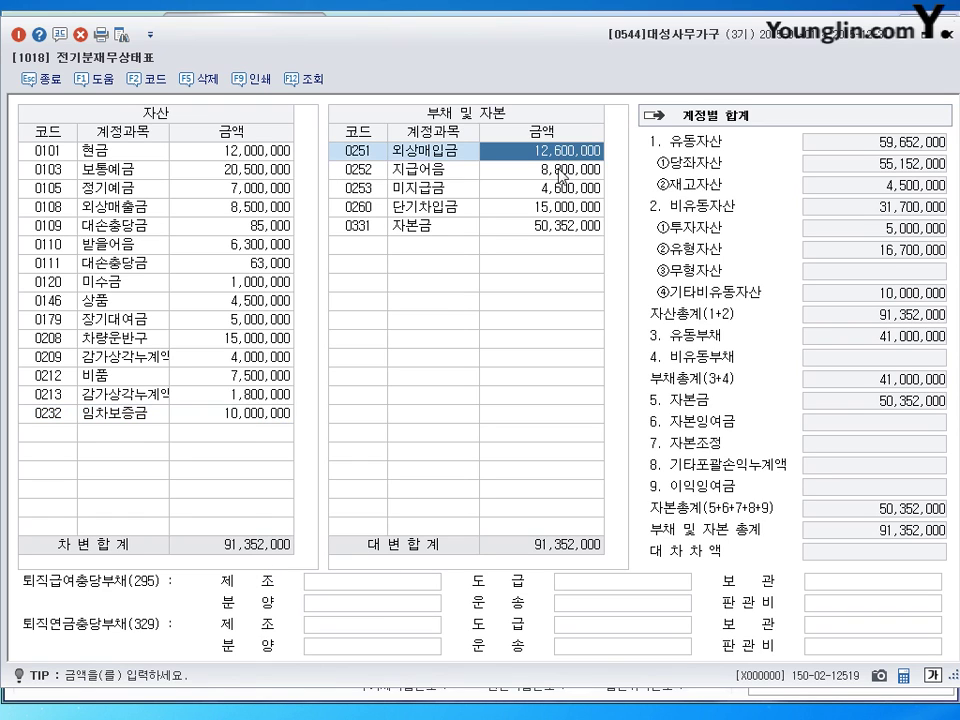
click(563, 172)
click(563, 190)
click(566, 206)
click(564, 226)
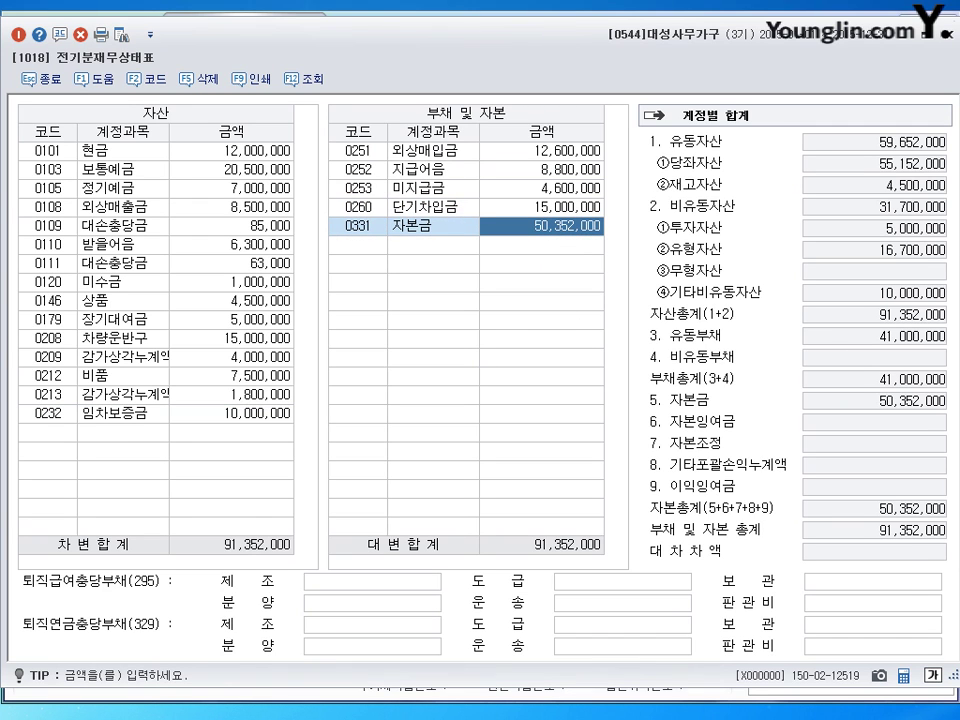
click(945, 30)
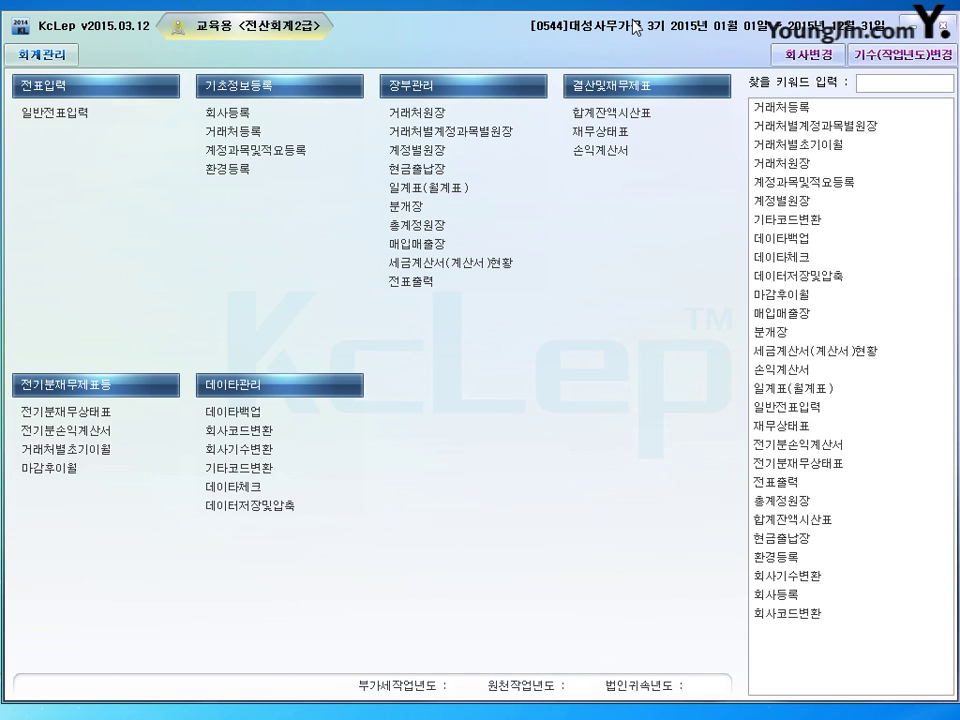
Step: Open account and memo registration (계정과목및적요등록) and select the first empty 대체적요 row of account 0120 미수금
click(270, 151)
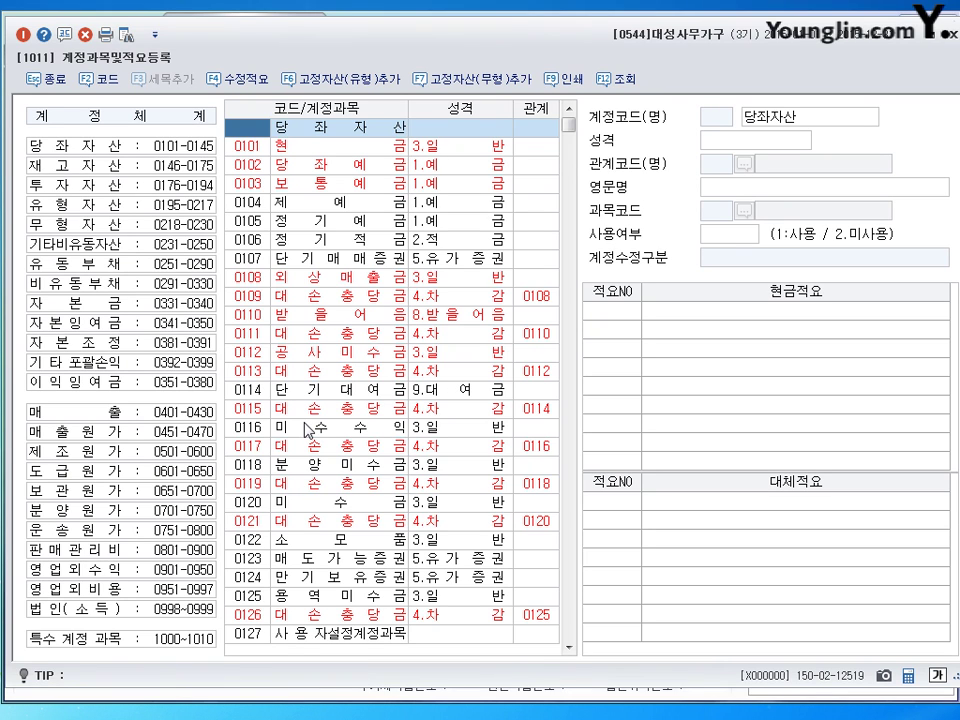
click(316, 510)
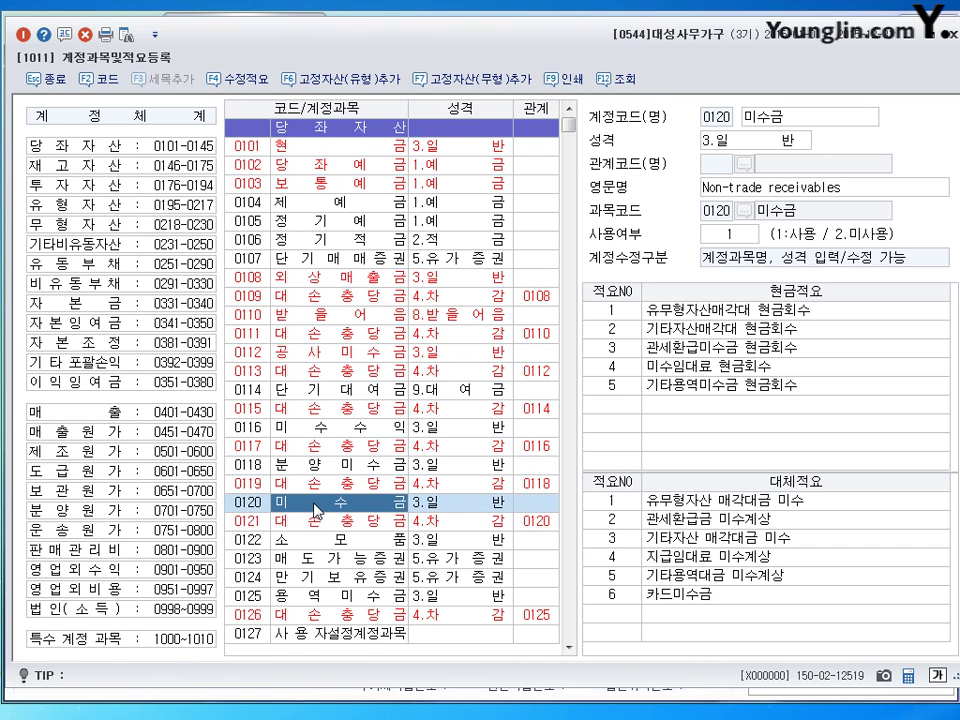
click(612, 612)
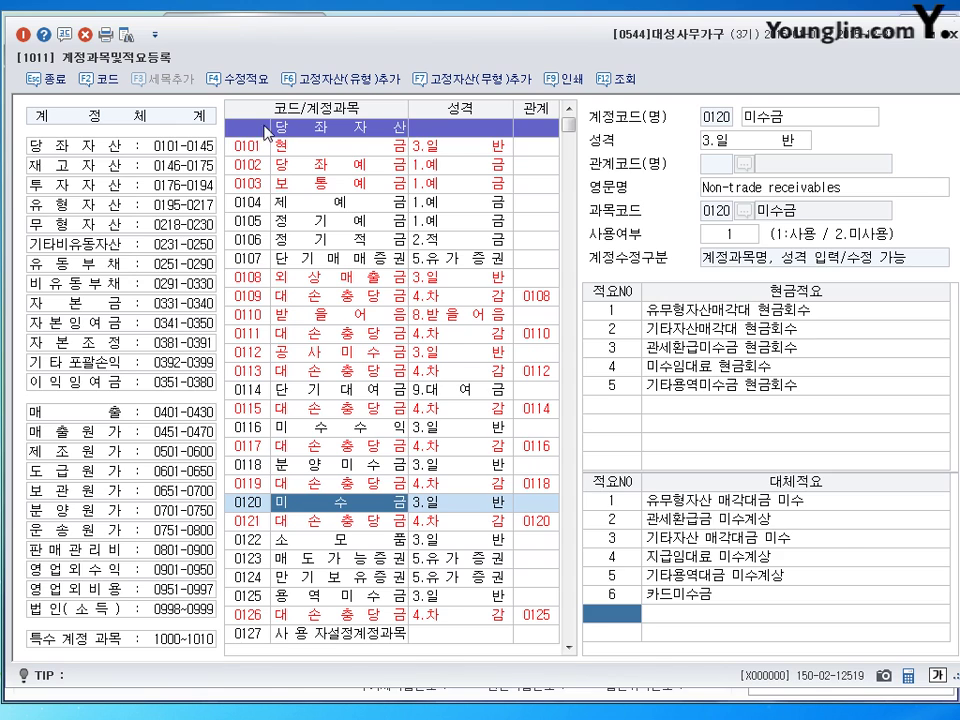
click(245, 150)
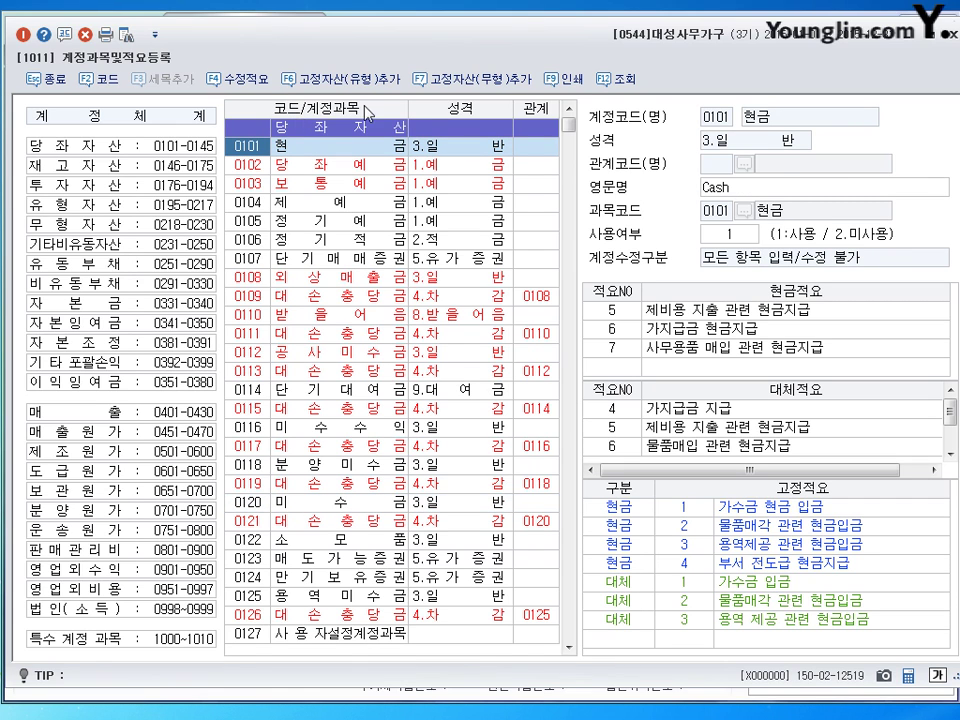
right_click(244, 154)
click(215, 158)
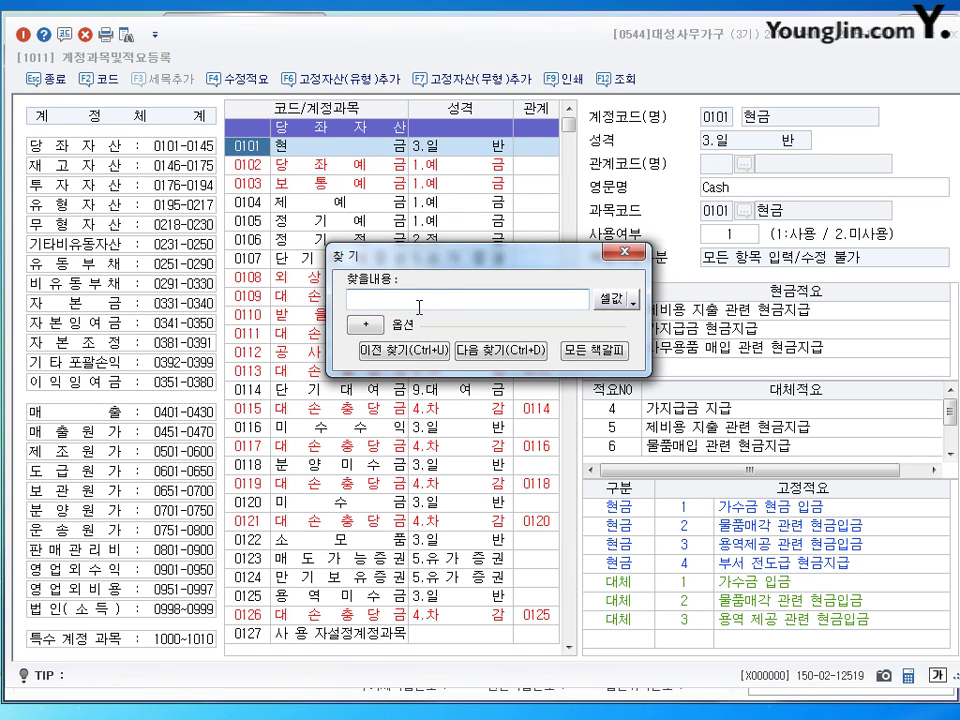
key(Escape)
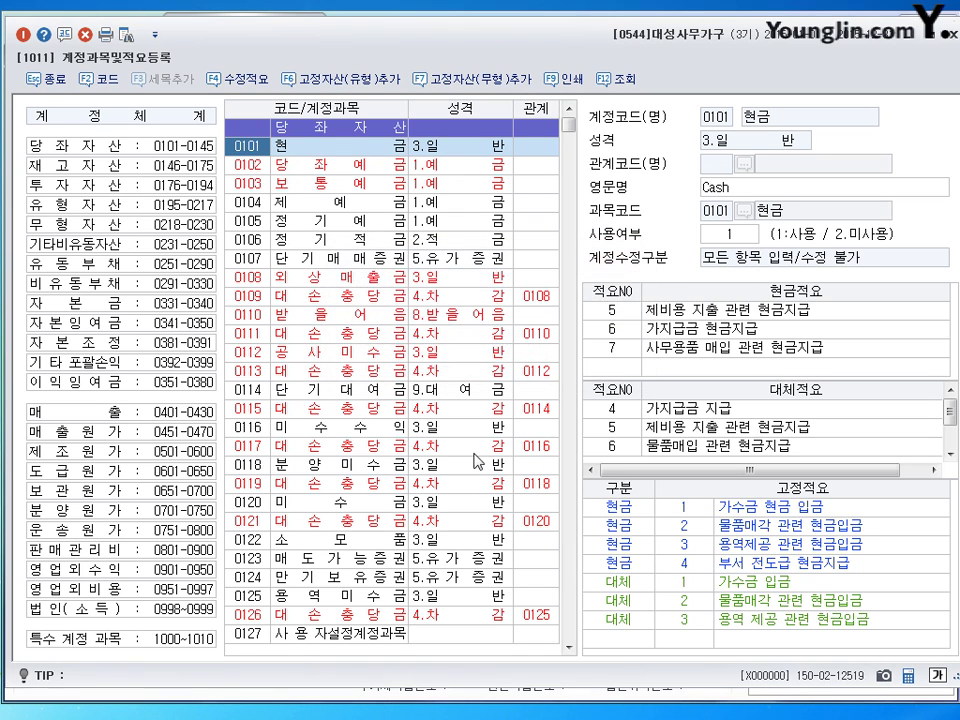
Step: Add 대체적요 number 7, 차량 매각대금 미수, to account 0120 미수금 and close account and memo registration
click(322, 508)
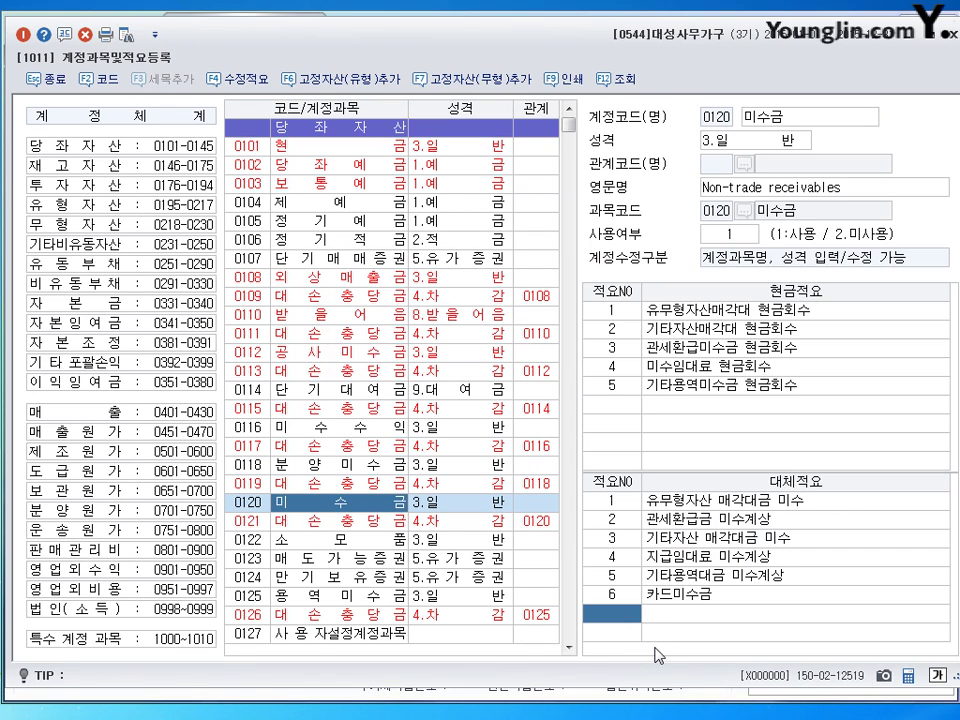
text(7)
key(Return)
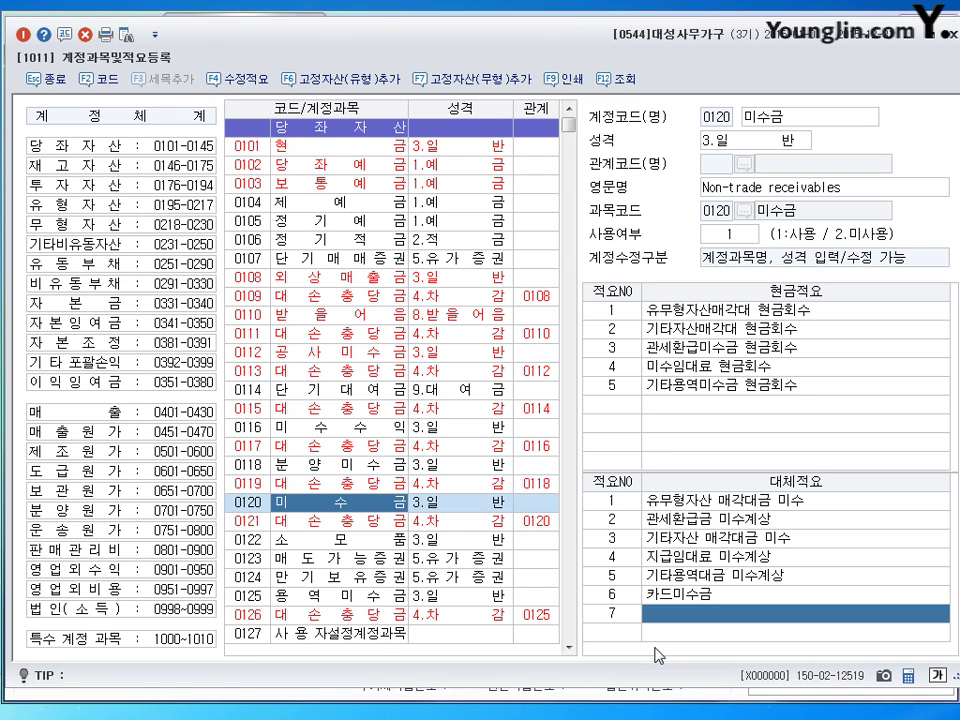
text(량 미수금)
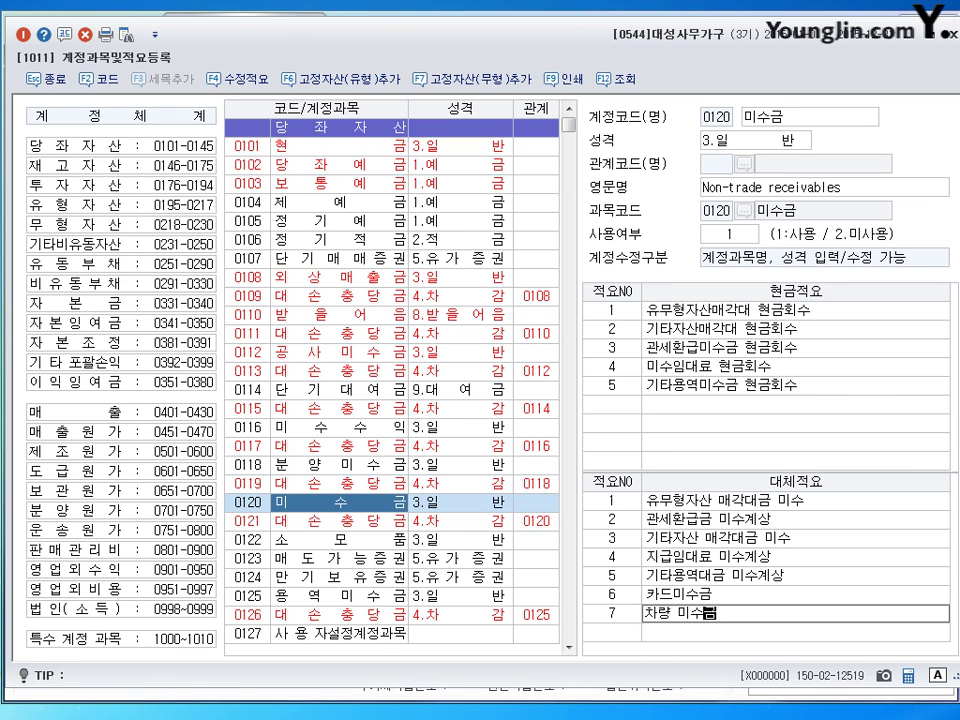
key(BackSpace)
key(BackSpace)
key(BackSpace)
text(매각대금 미수)
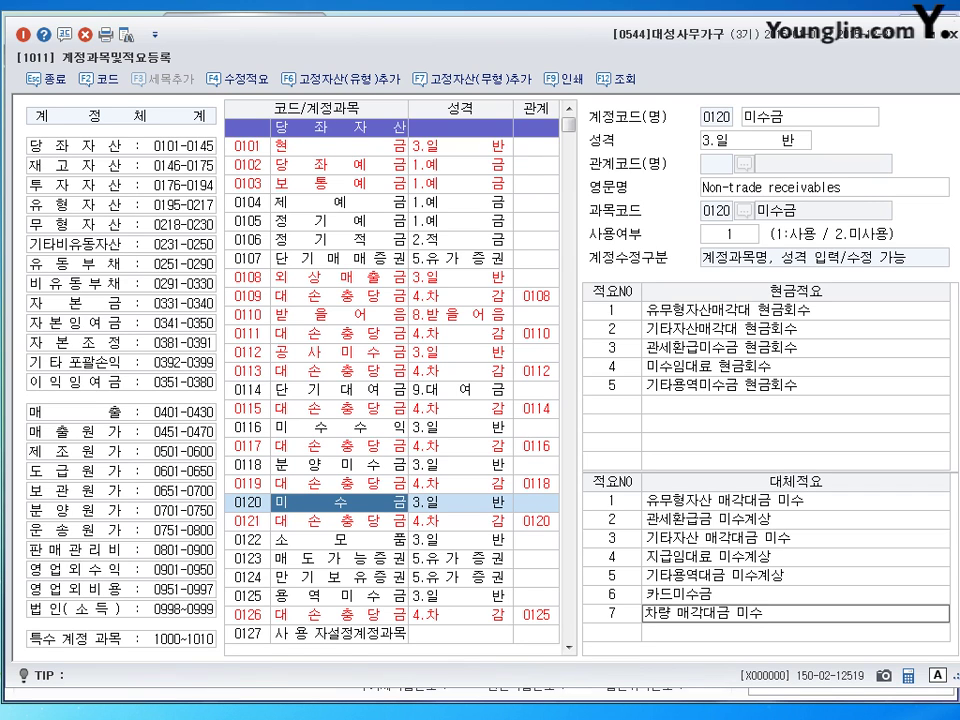
key(Return)
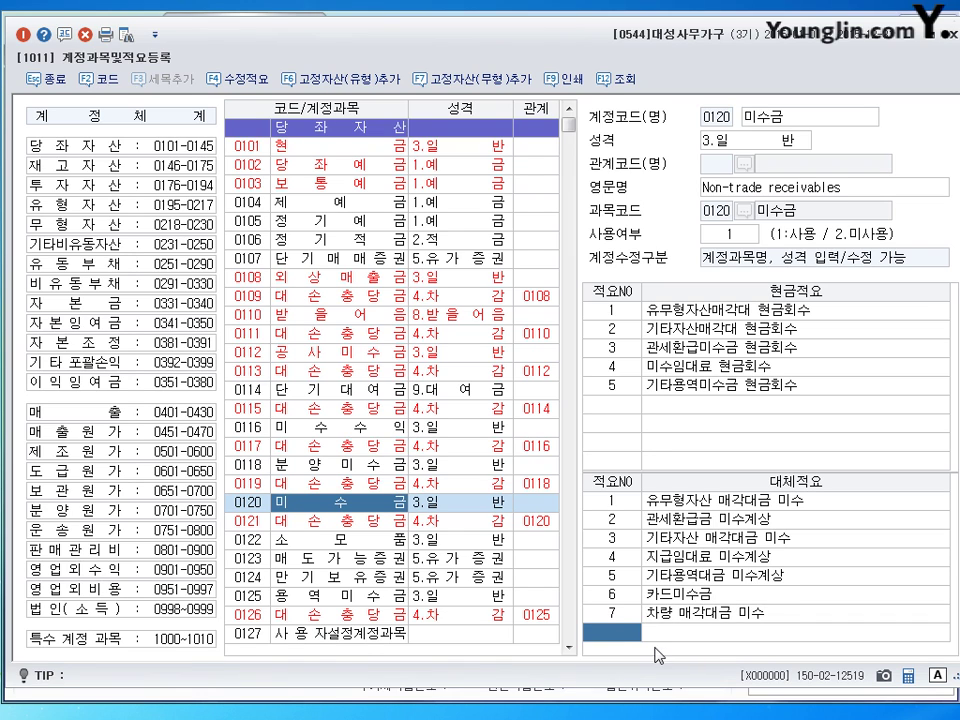
key(Up)
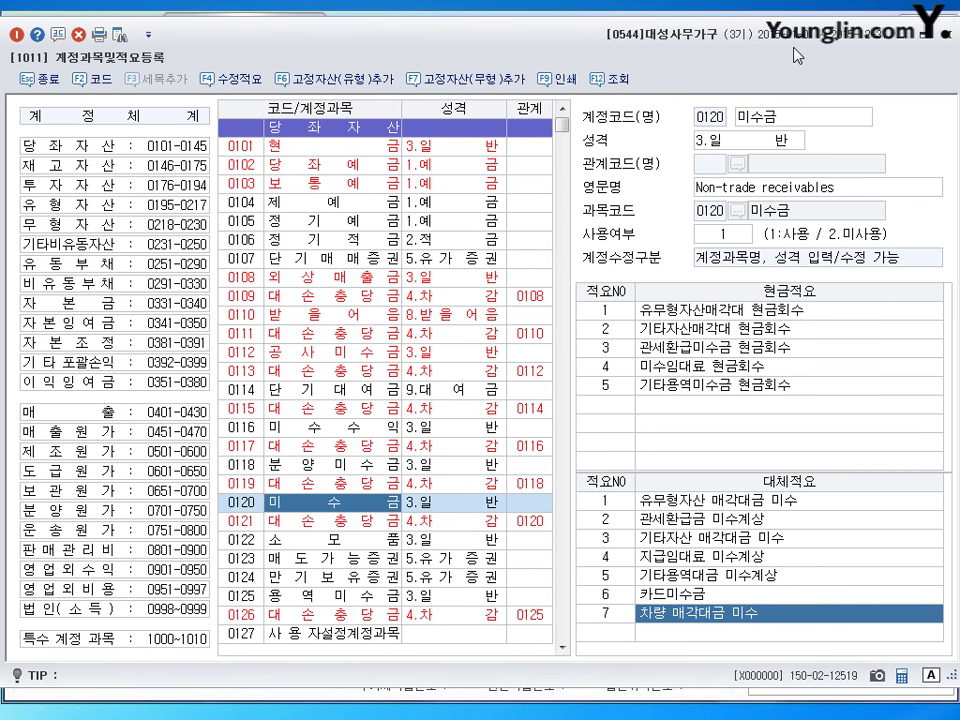
key(Escape)
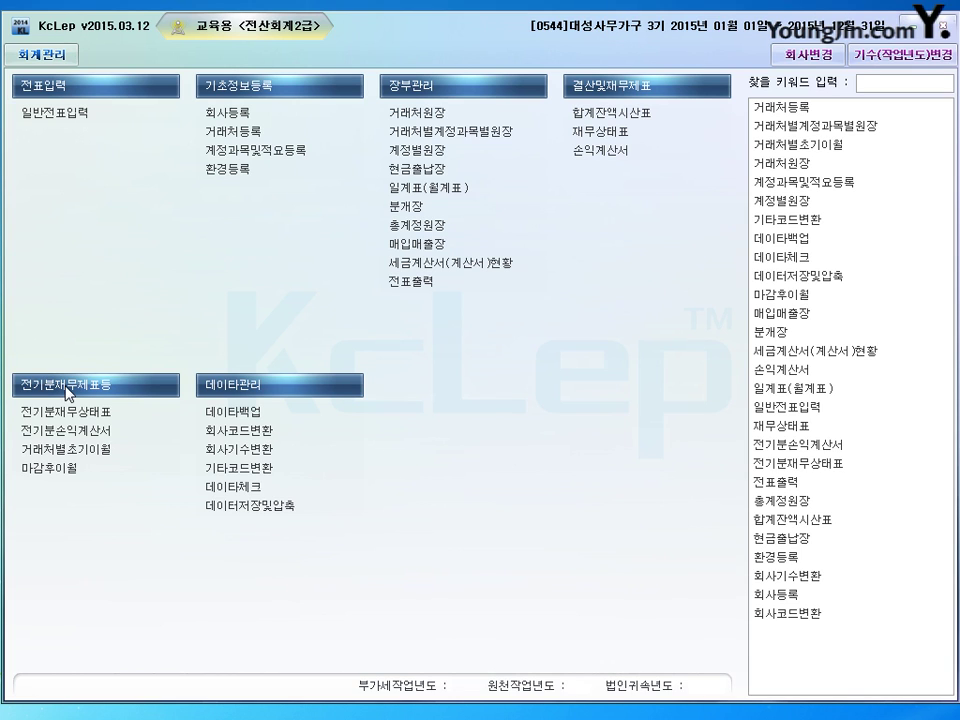
Step: In 거래처별초기이월, add customer 00112 바른상사 with the amount 3,360,000 under account 0108 외상매출금
click(76, 458)
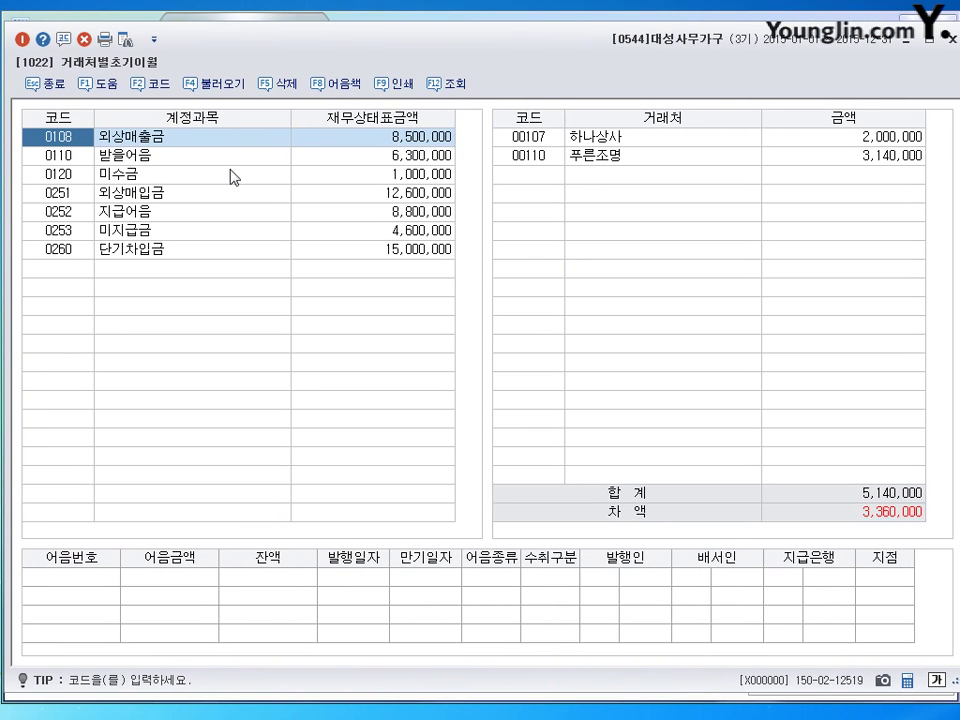
key(Return)
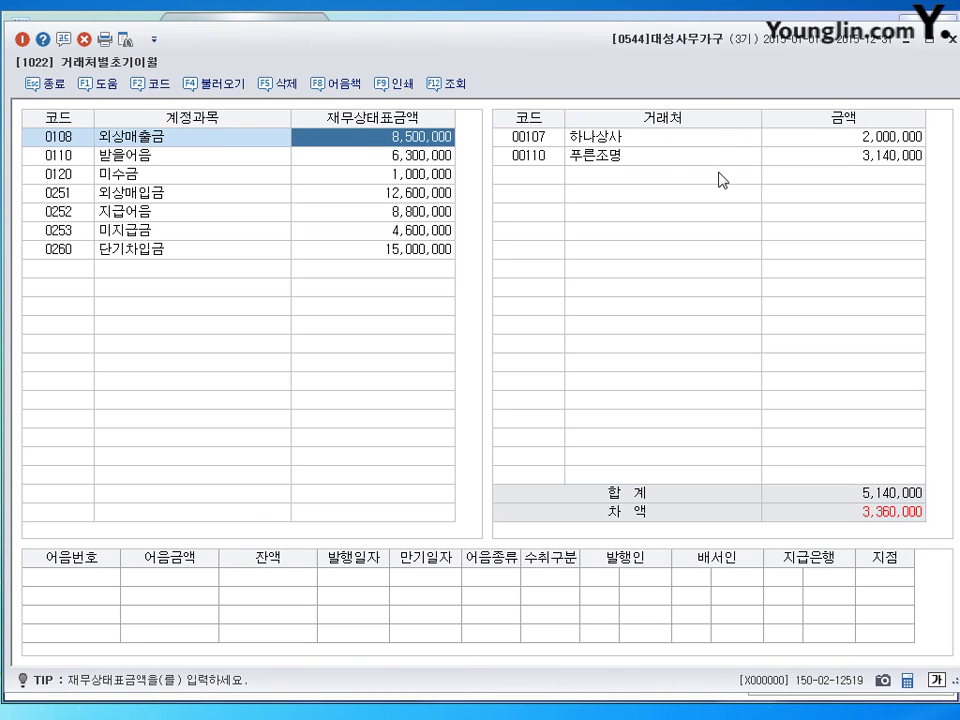
click(560, 140)
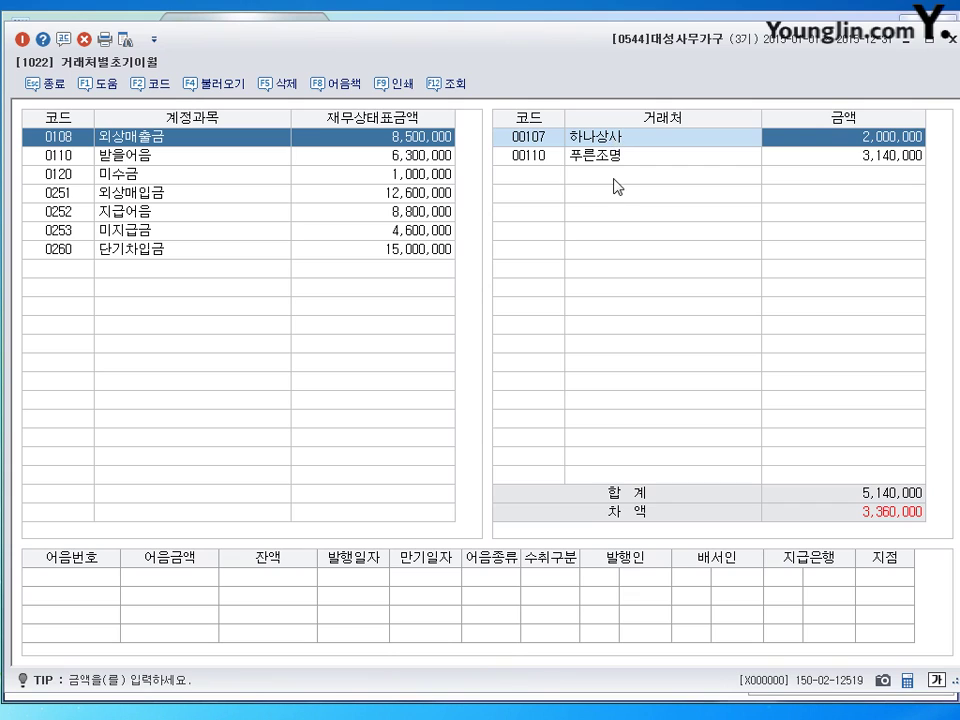
click(610, 178)
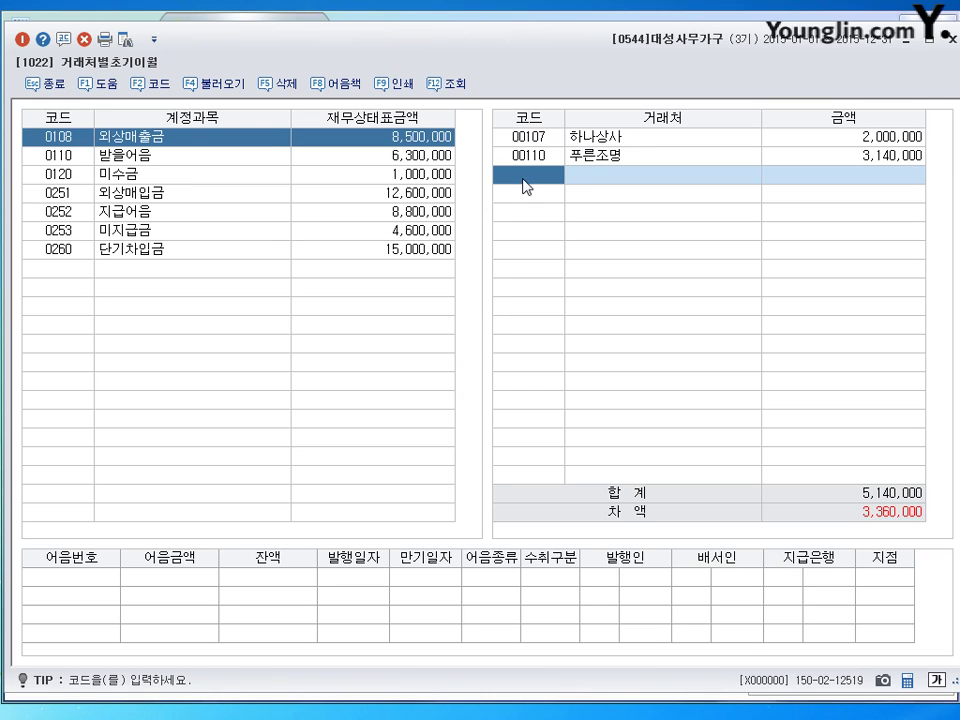
click(156, 84)
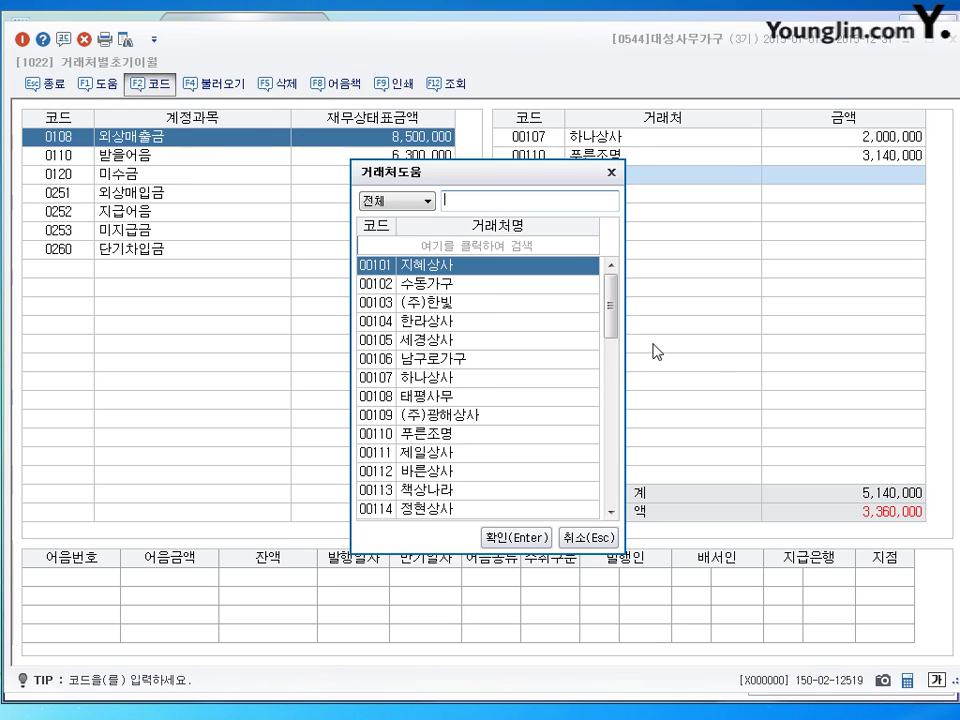
text(바른)
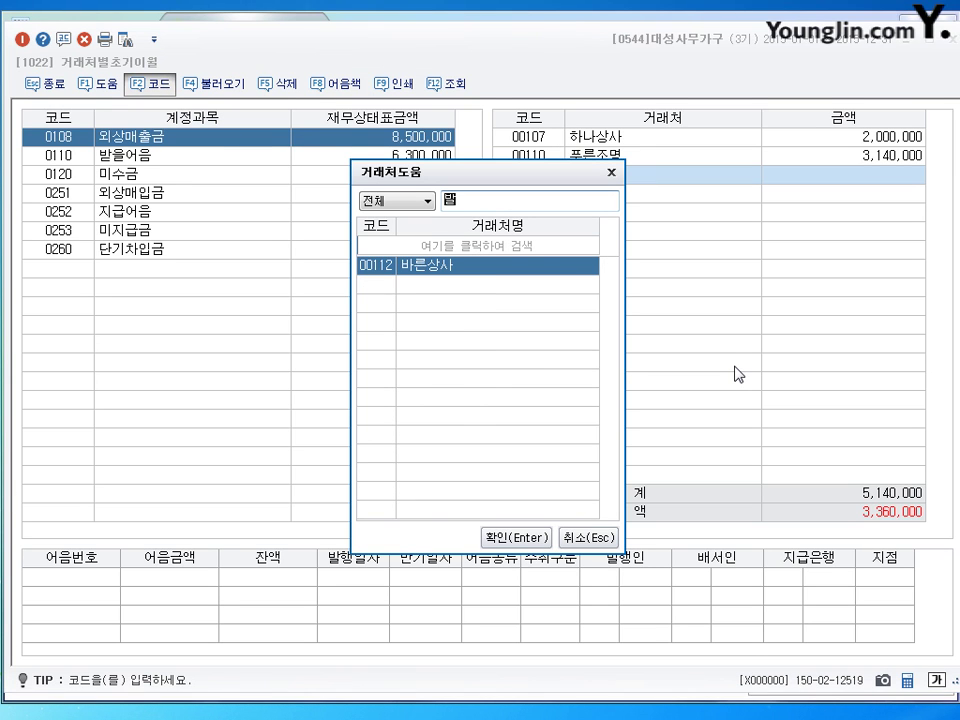
key(Return)
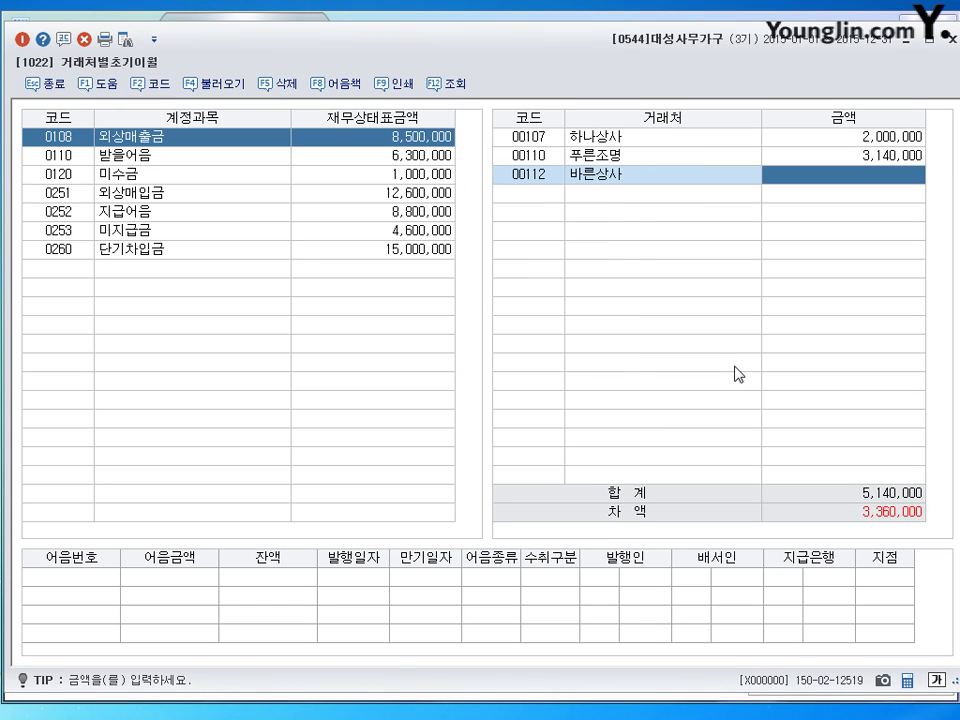
text(3360000)
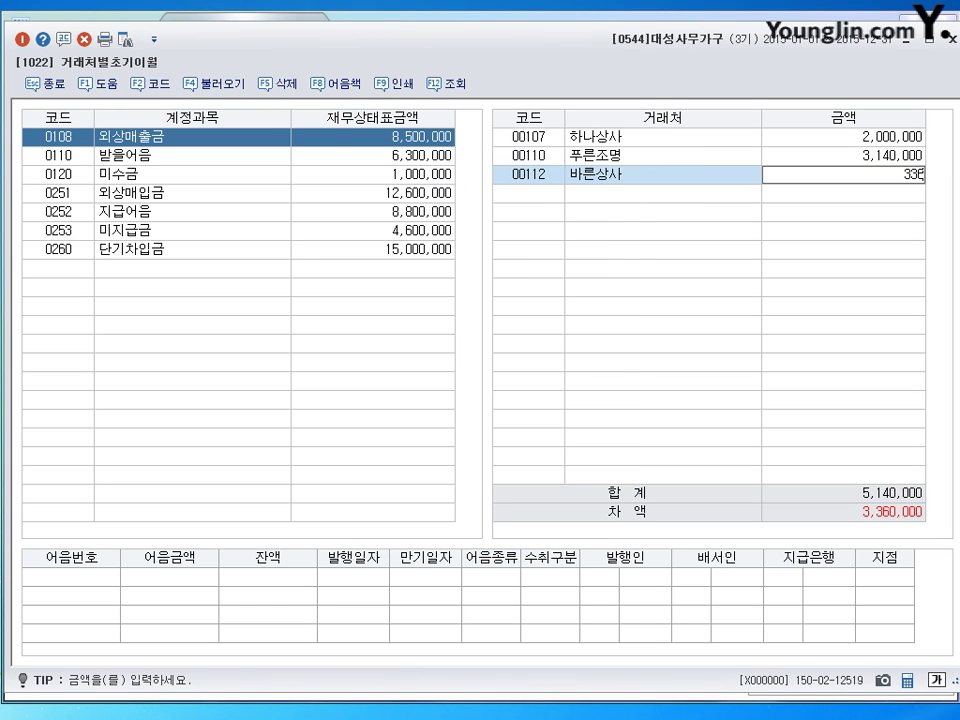
key(Return)
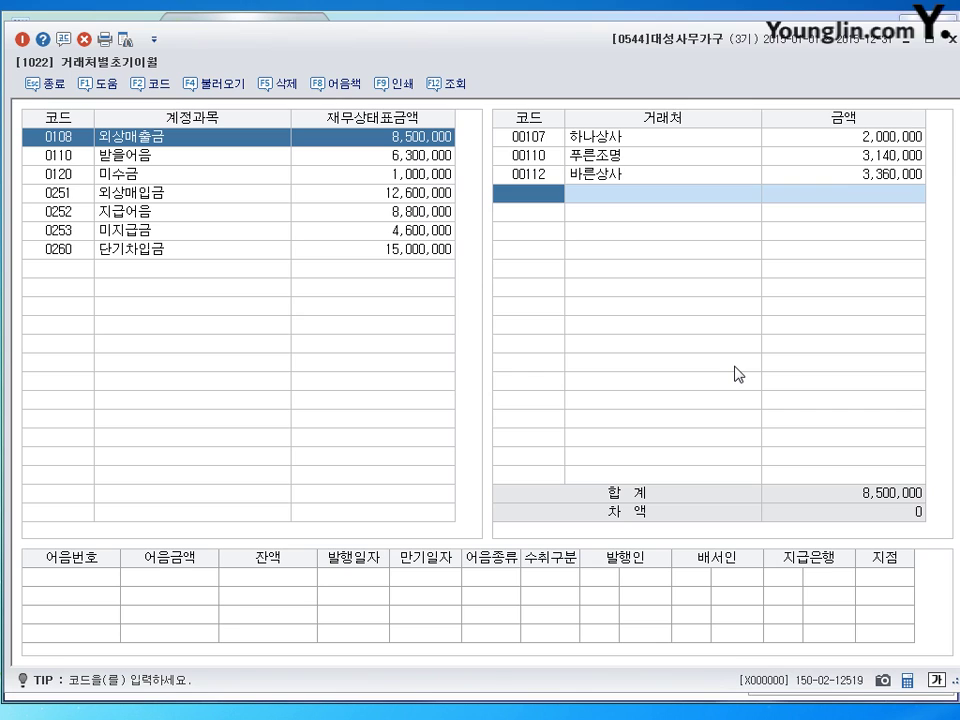
Step: Under account 0251 외상매입금, set the 한라상사 amount to 9,500,000 and close 거래처별초기이월
click(150, 192)
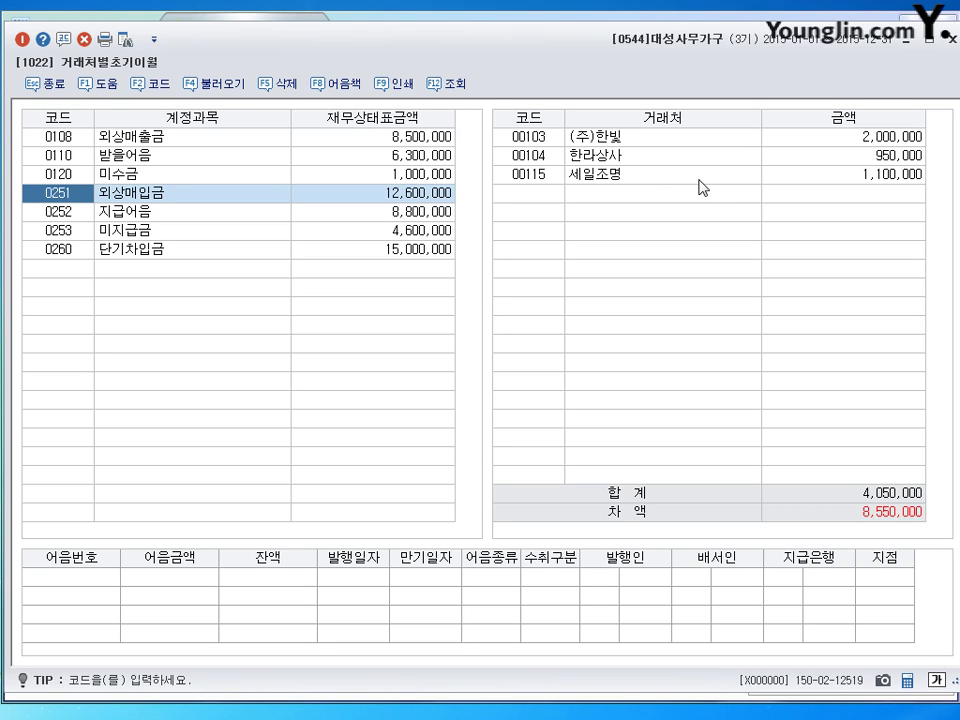
click(891, 158)
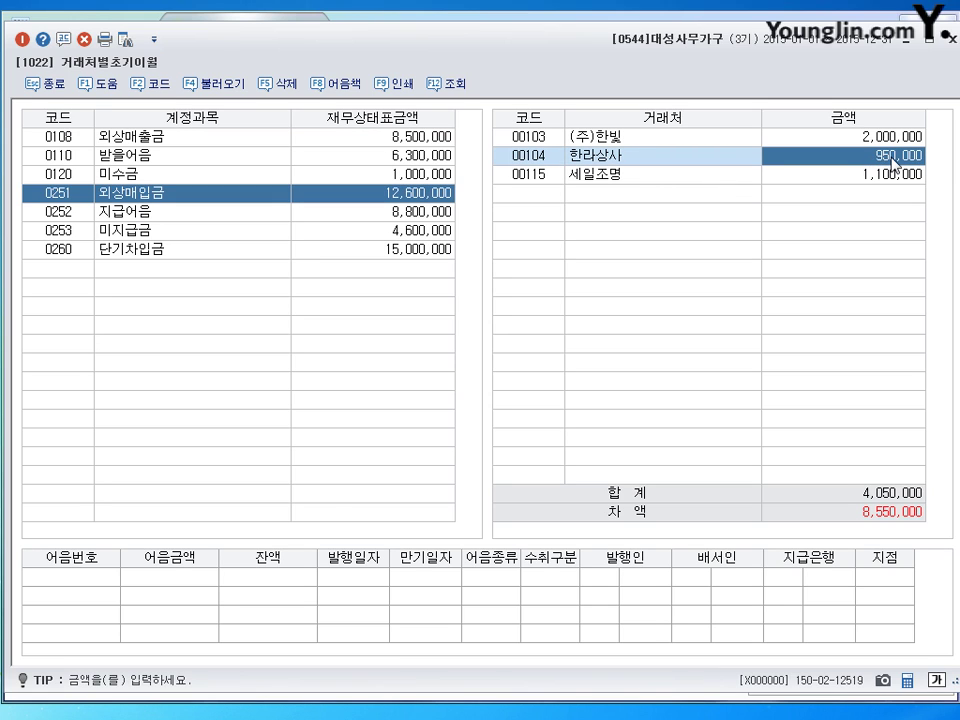
text(9500000)
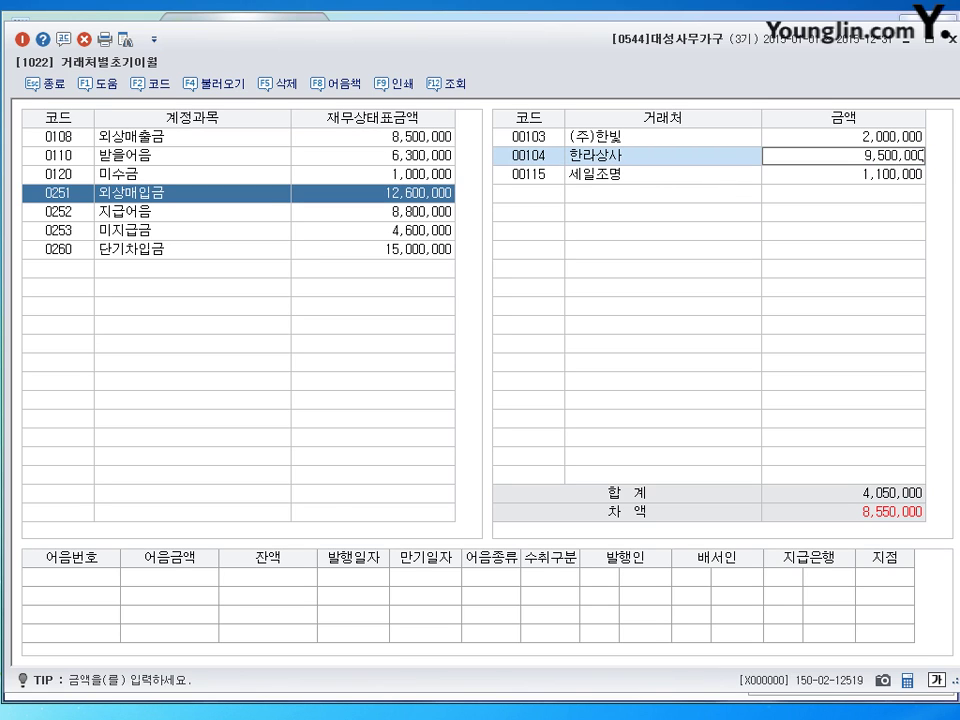
key(Return)
click(893, 163)
click(897, 178)
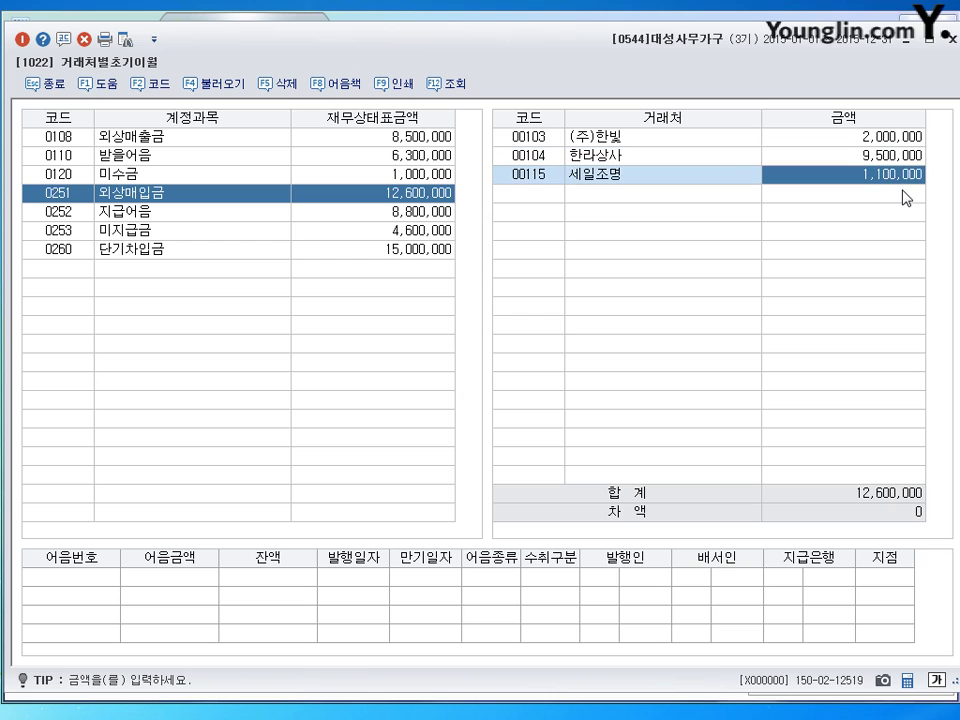
click(952, 38)
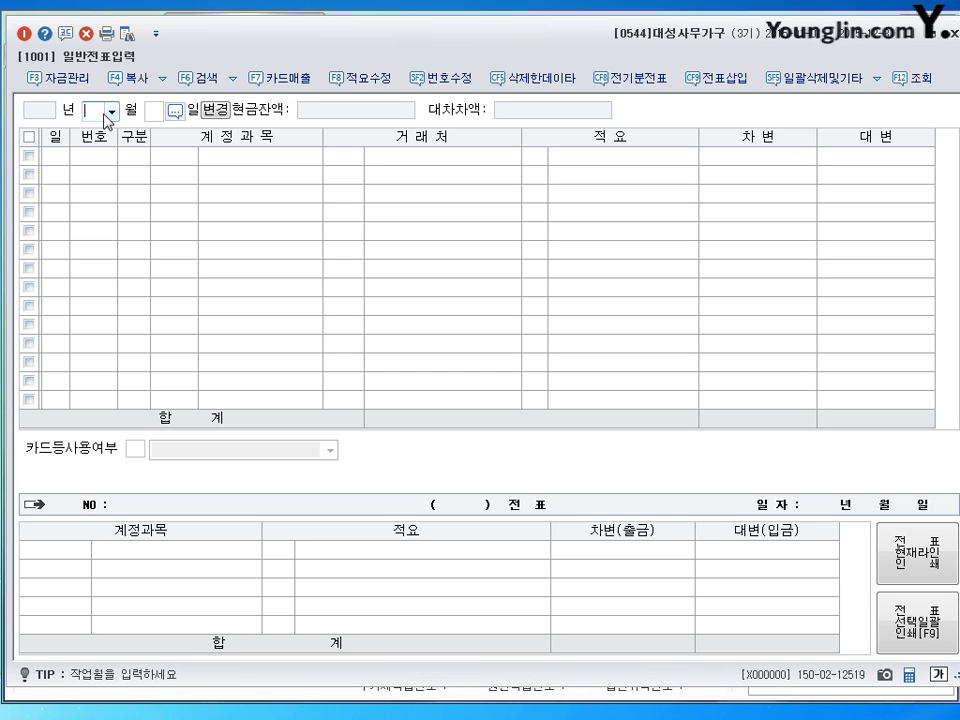
Step: Open 일반전표입력 for 30 August 2015 and check the 선급금 payment voucher for 한라상사
text(083)
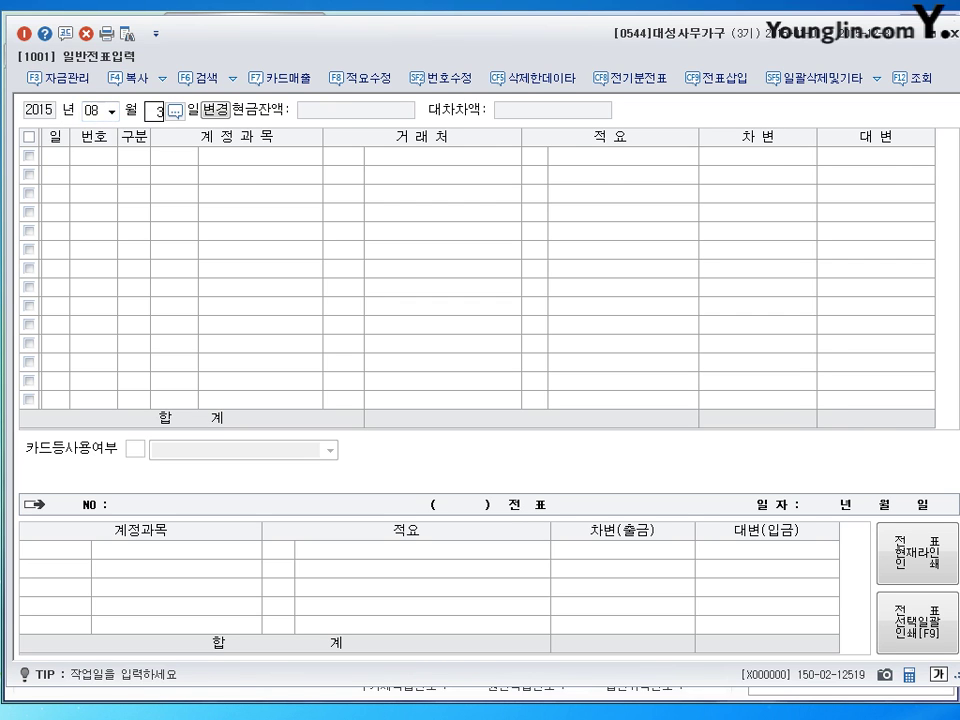
text(0)
key(Up)
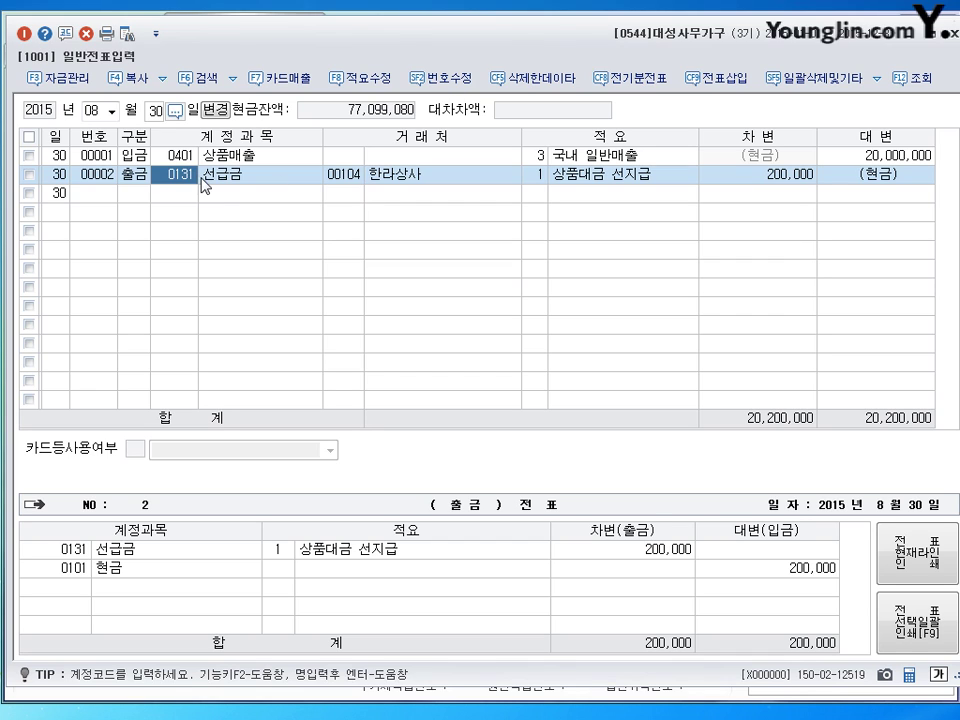
click(793, 185)
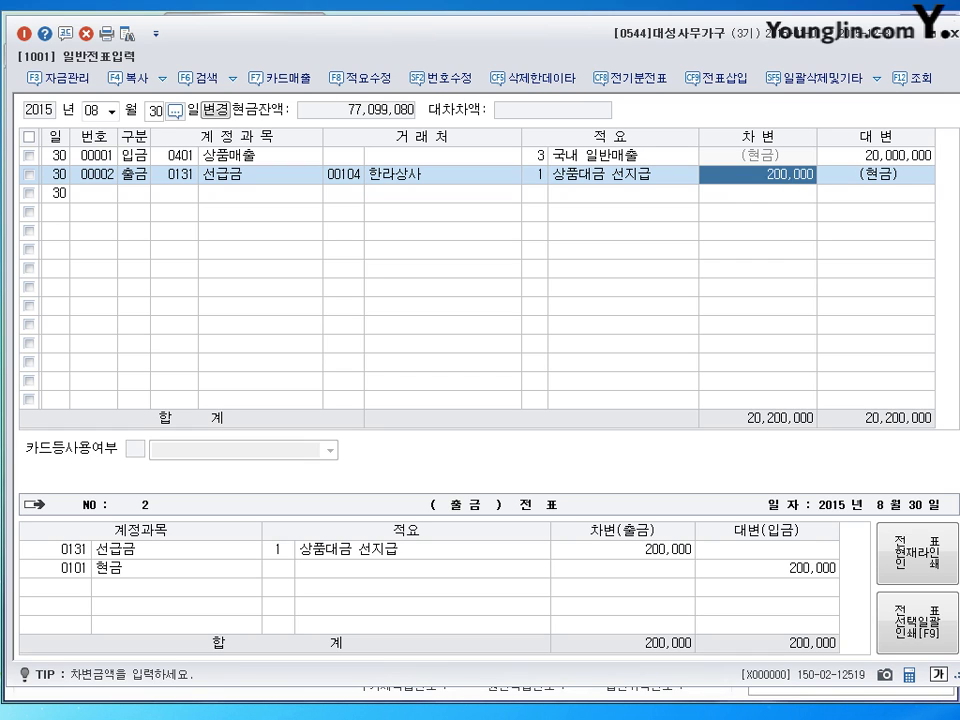
Step: Enter a debit (차변) line for 0146 상품 dated 11 September 2015 with the amount 2,000,000 and no memo
click(92, 110)
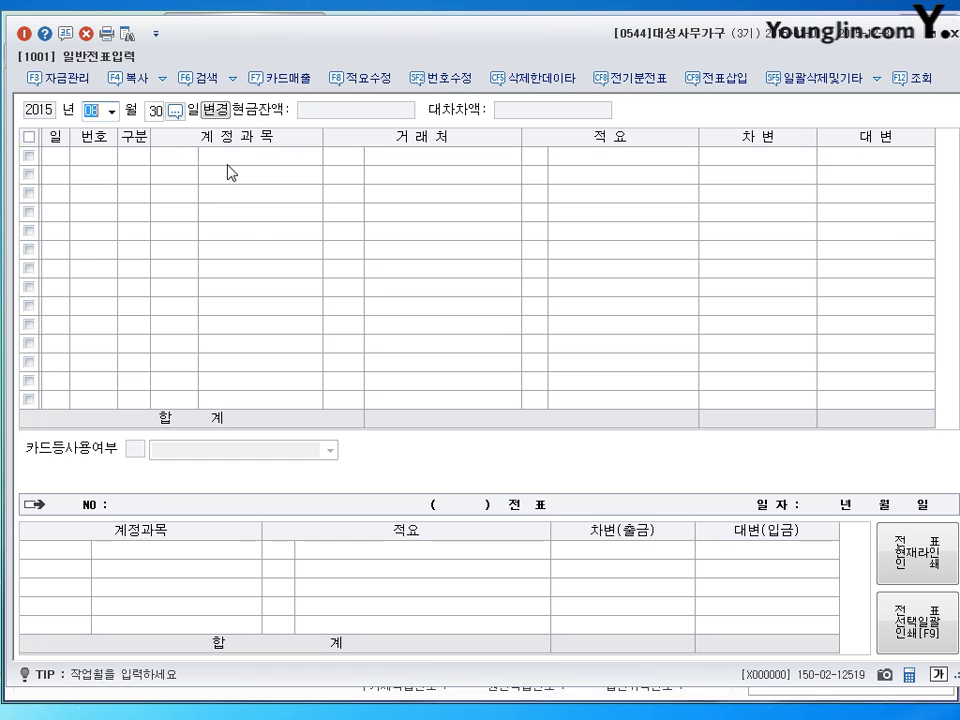
text(09)
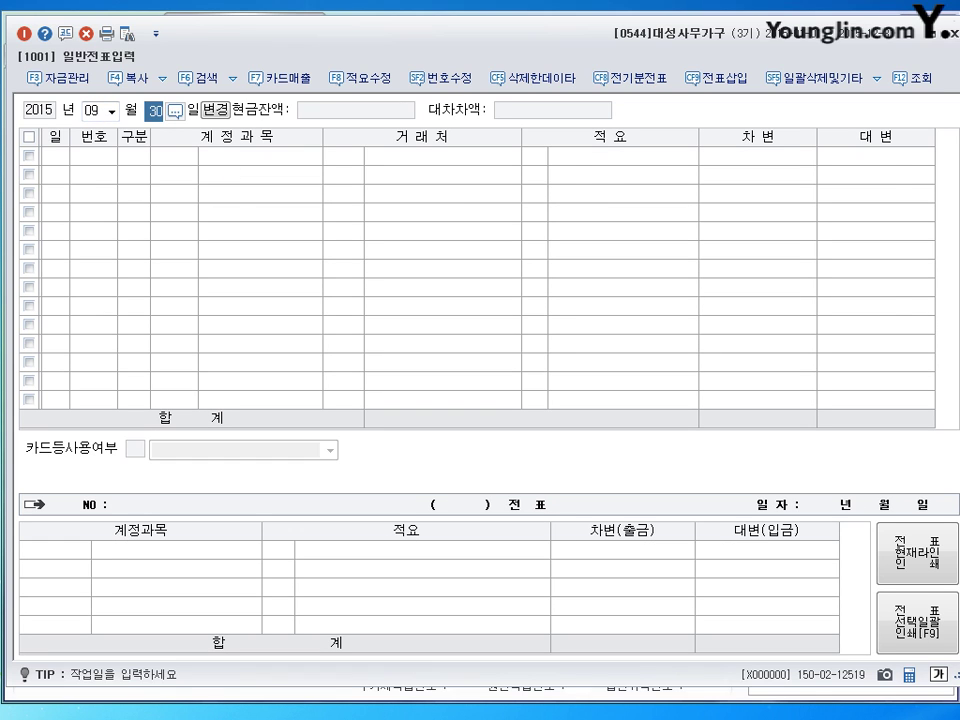
key(Return)
text(11)
key(Return)
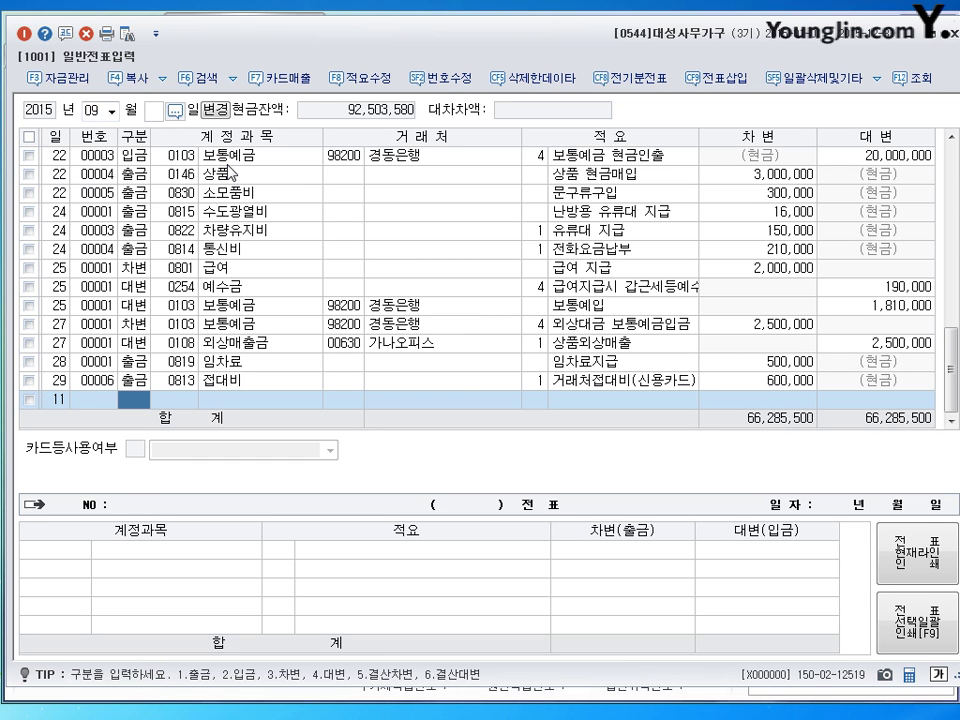
text(3)
key(Return)
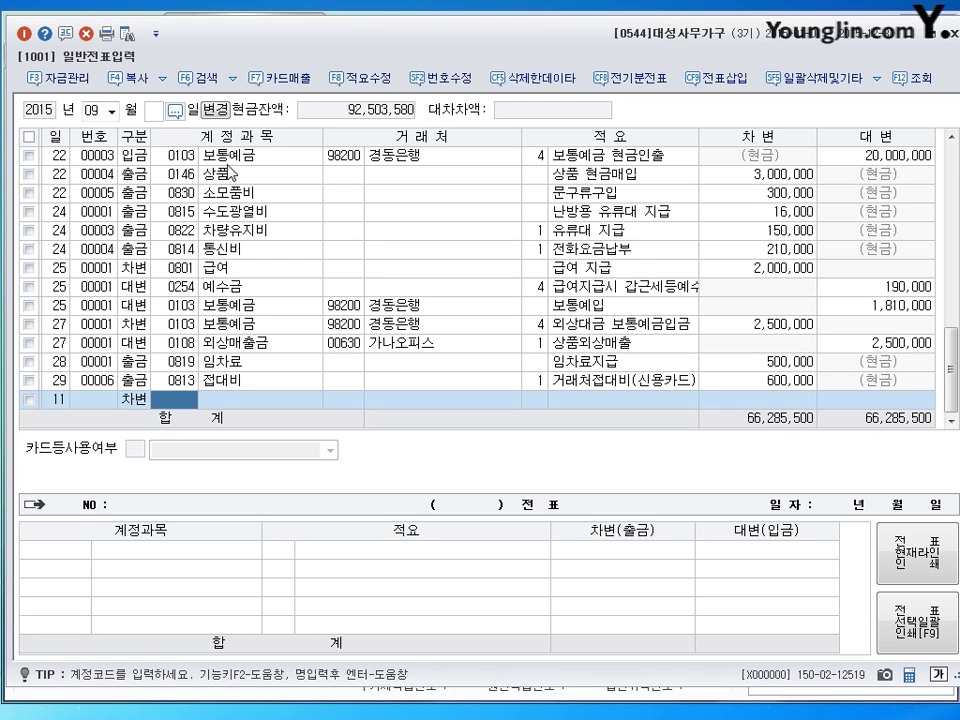
text(146)
key(Return)
key(Return)
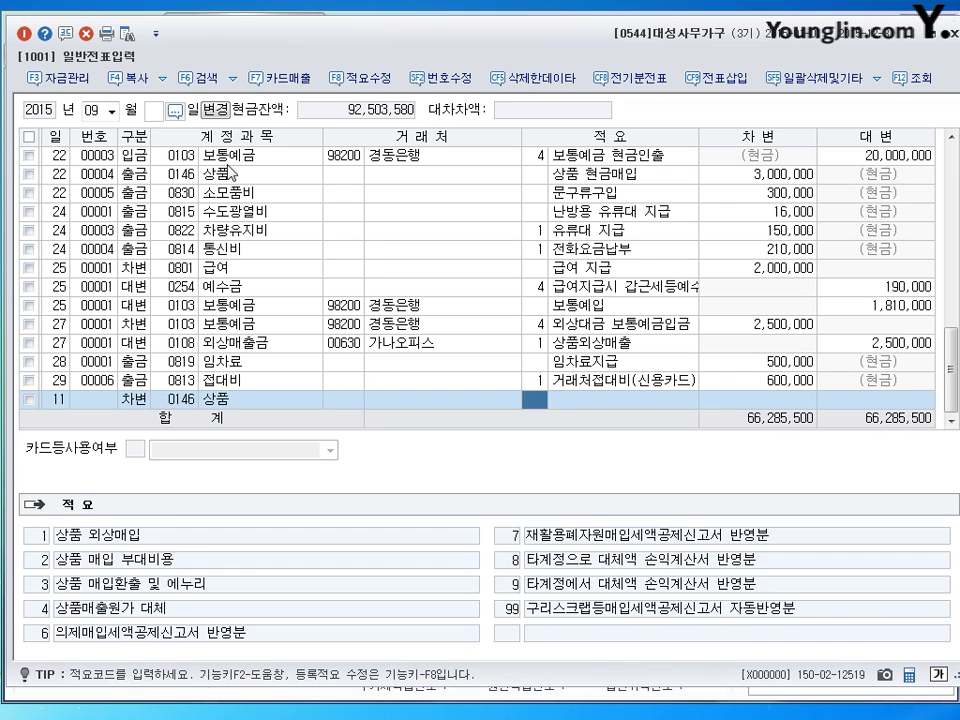
key(Return)
text(2000000)
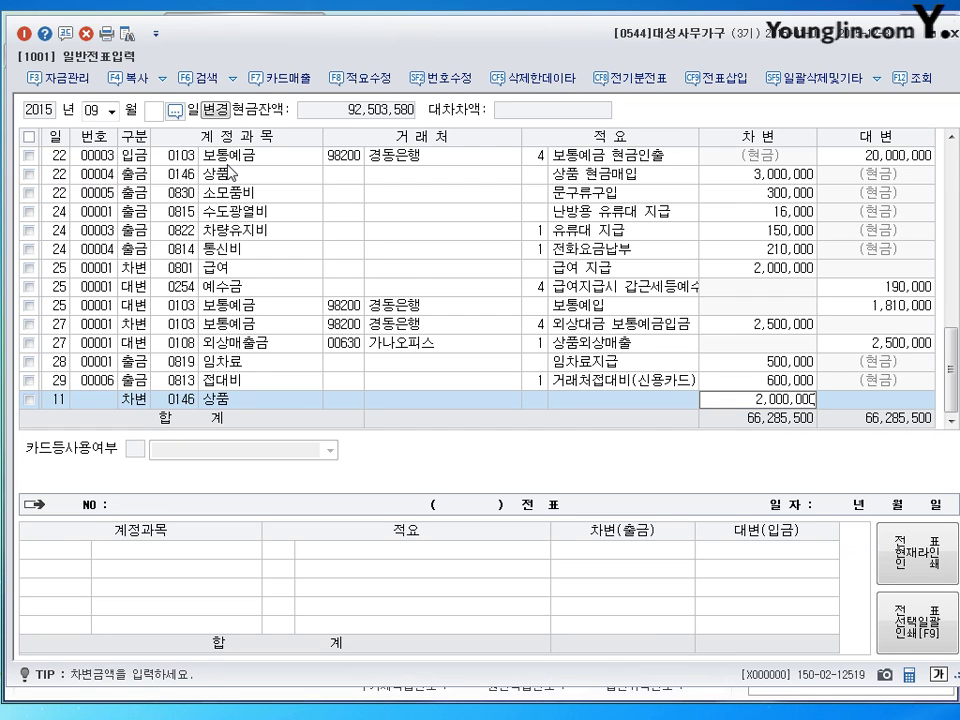
key(Return)
Step: Enter a credit (대변) line for 0131 선급금 dated 11 September 2015 with customer 한라상사 and the amount 200,000
text(4)
key(Return)
text(131)
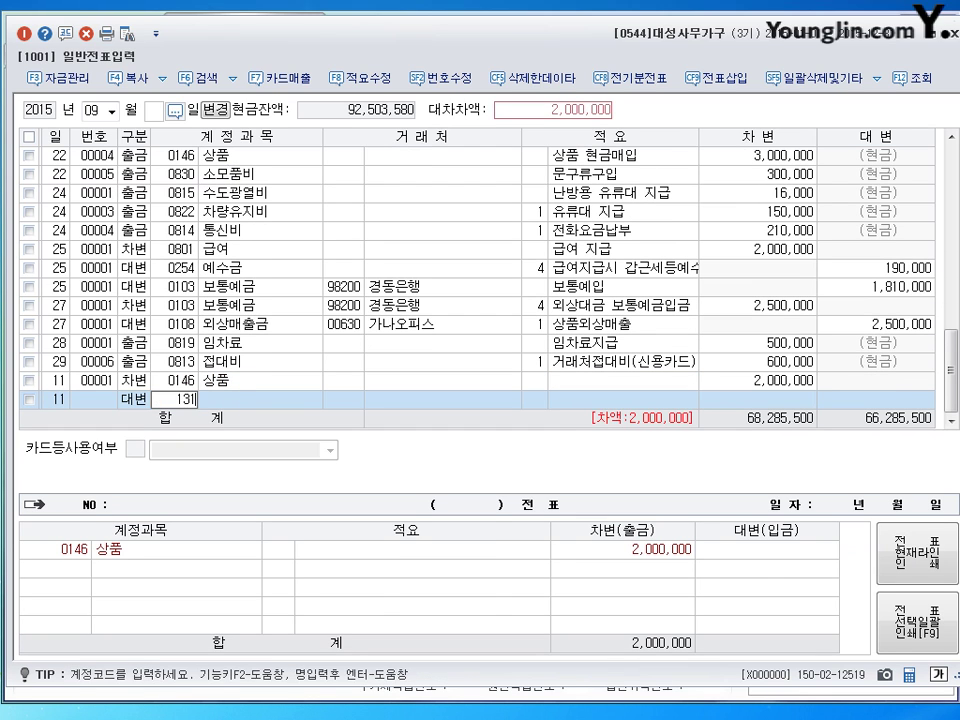
key(Return)
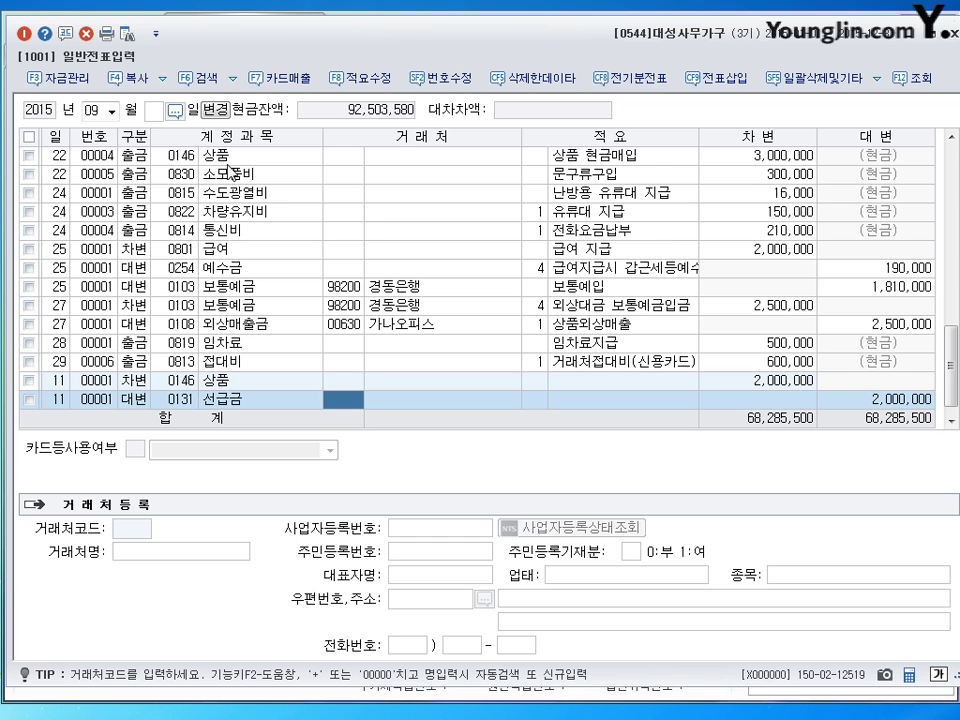
text(한라)
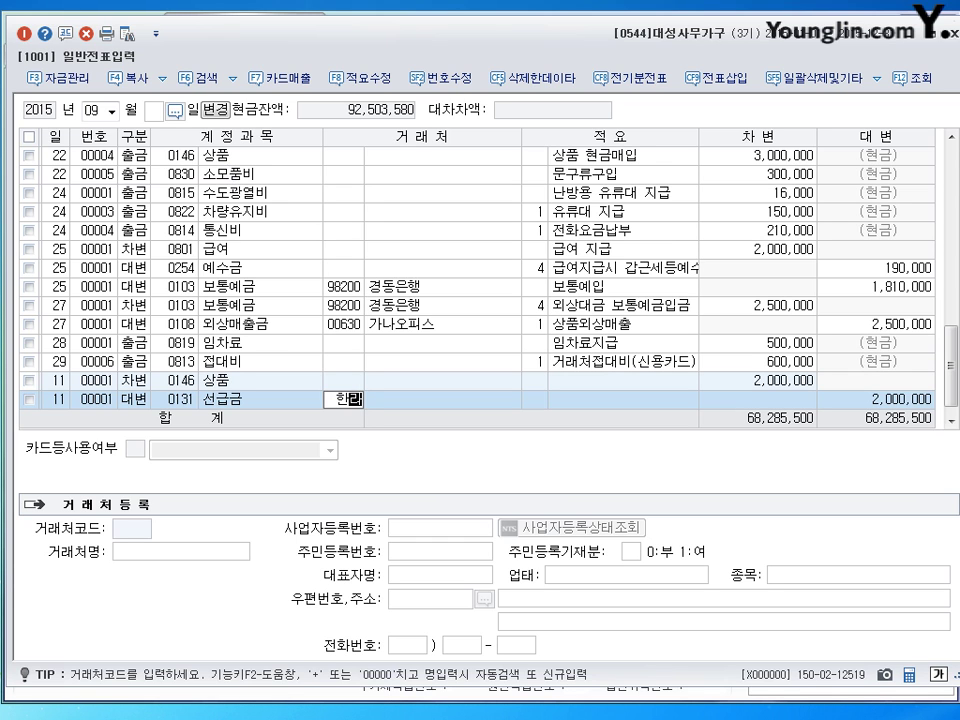
key(Return)
key(Return)
key(Return)
key(Return)
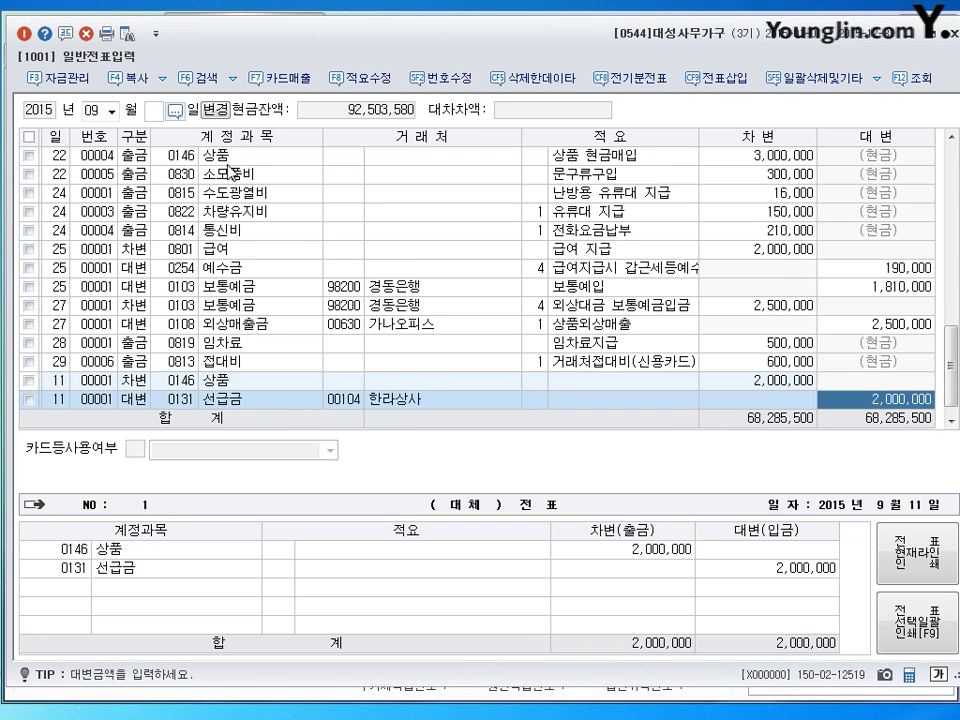
key(Return)
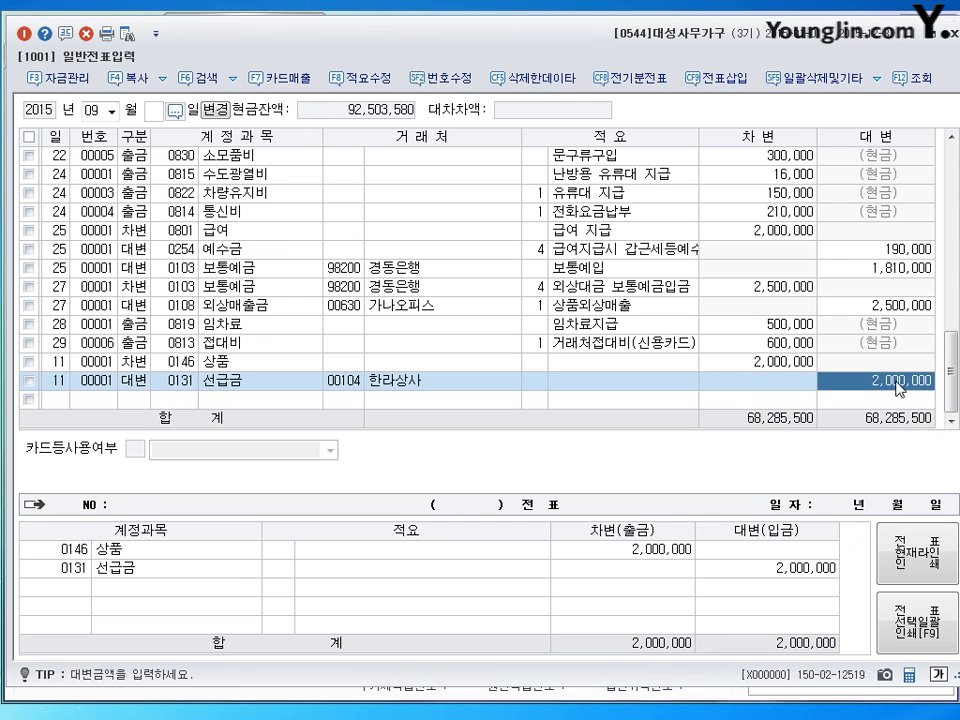
text(200000)
key(Return)
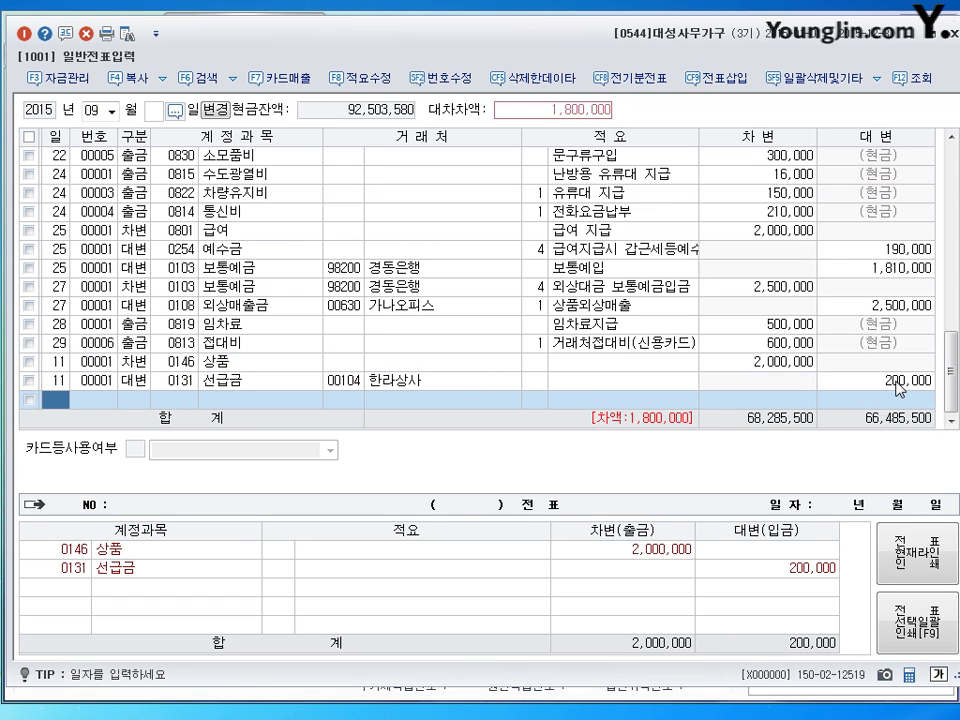
Step: Add a credit (대변) line for 0101 현금 dated 11 September with the amount 500,000 and no customer
text(11)
key(Return)
text(4)
key(Return)
text(101)
key(Return)
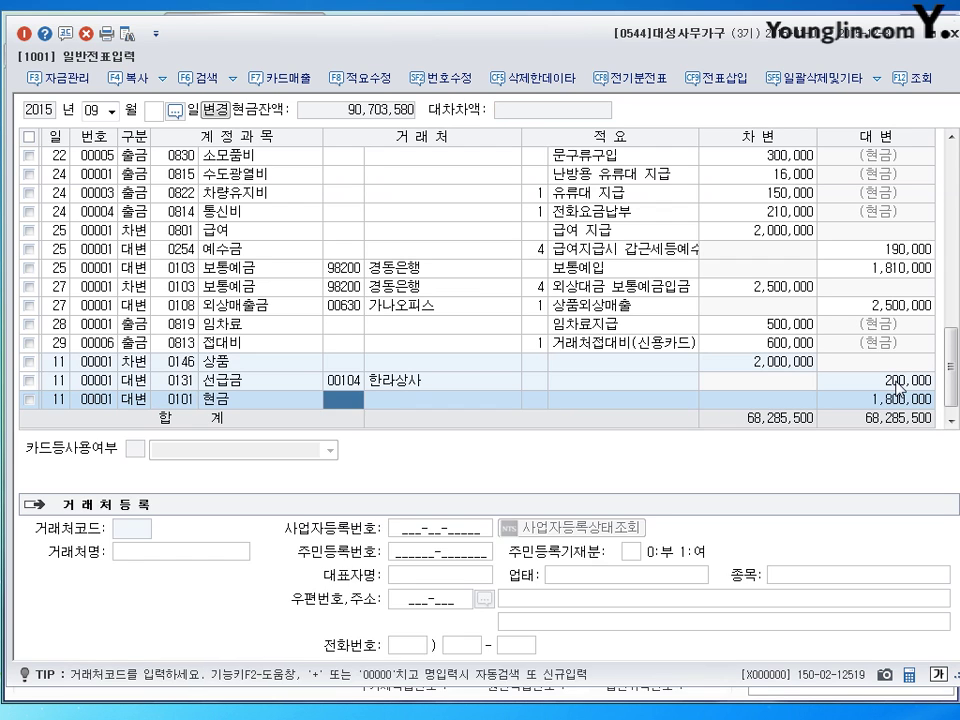
key(Return)
key(Return)
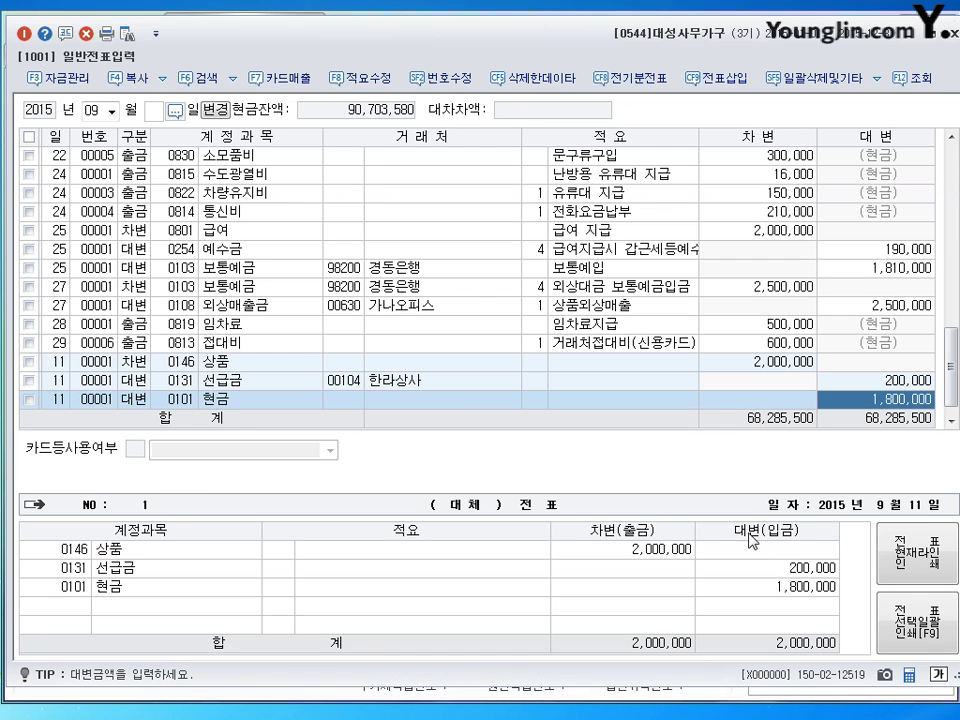
text(500)
key(plus)
key(Return)
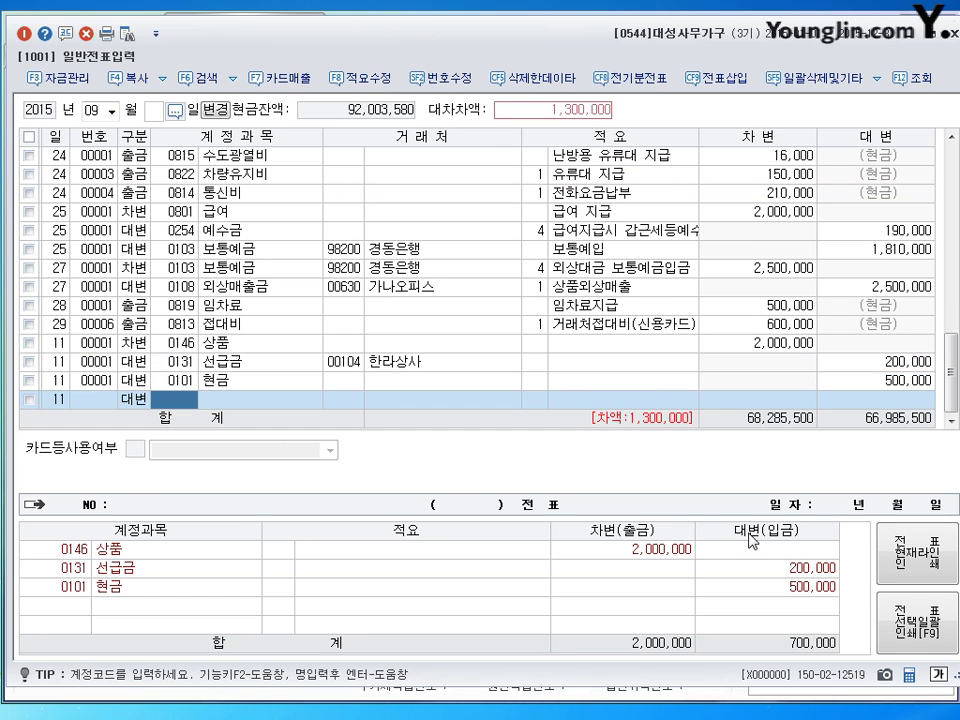
Step: Complete the 11 September voucher with a credit line for 0251 외상매입금, customer 00104 한라상사, amount 1,300,000 and no memo
text(251)
key(Return)
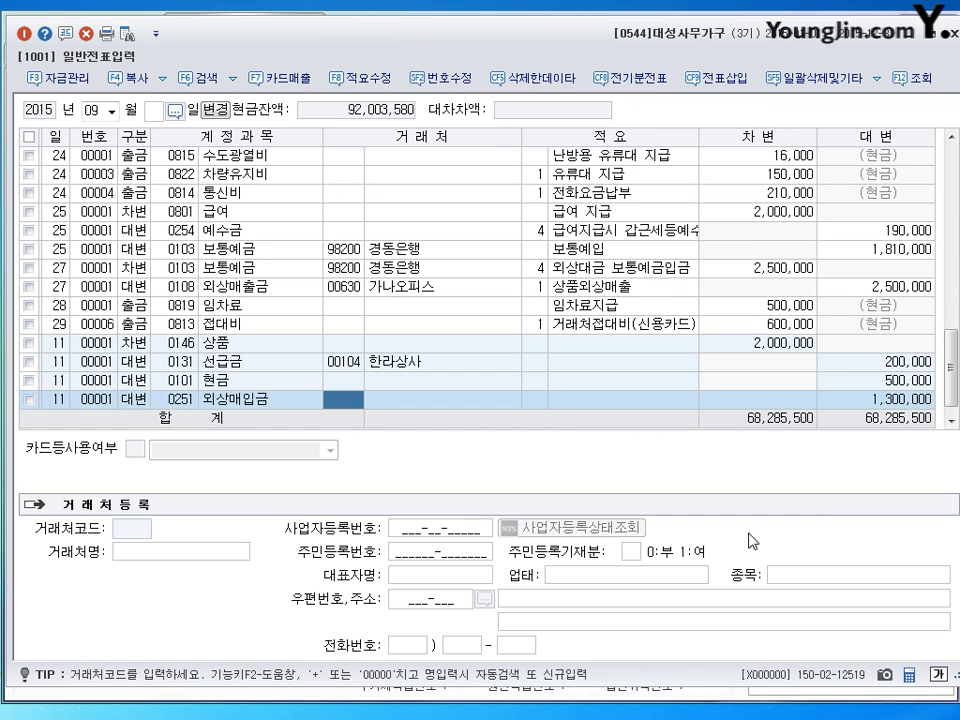
text(104)
key(Return)
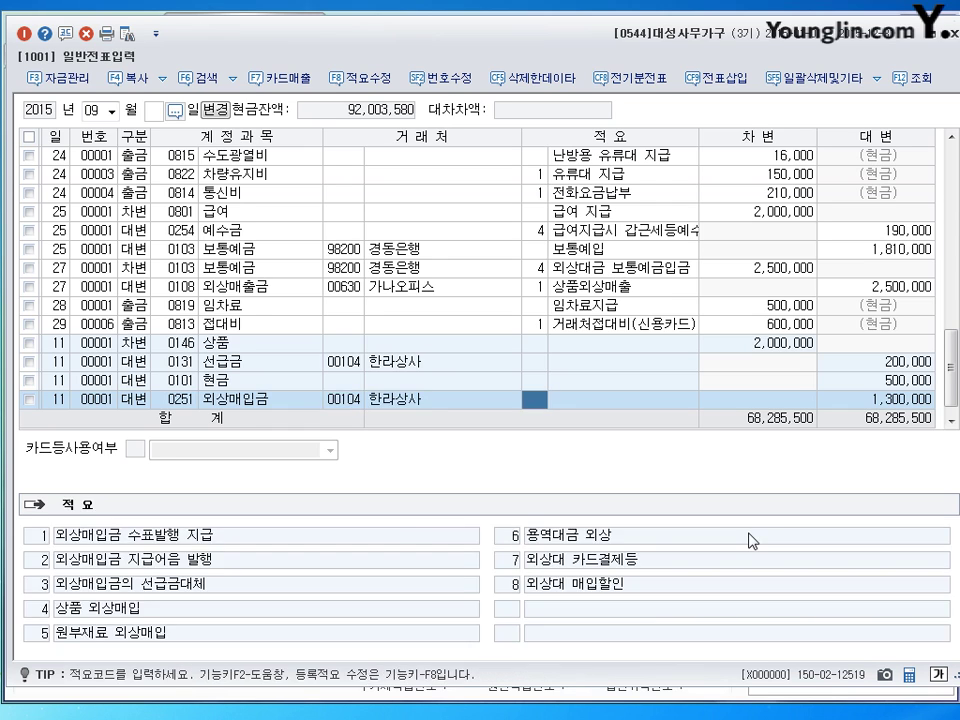
key(Return)
key(Return)
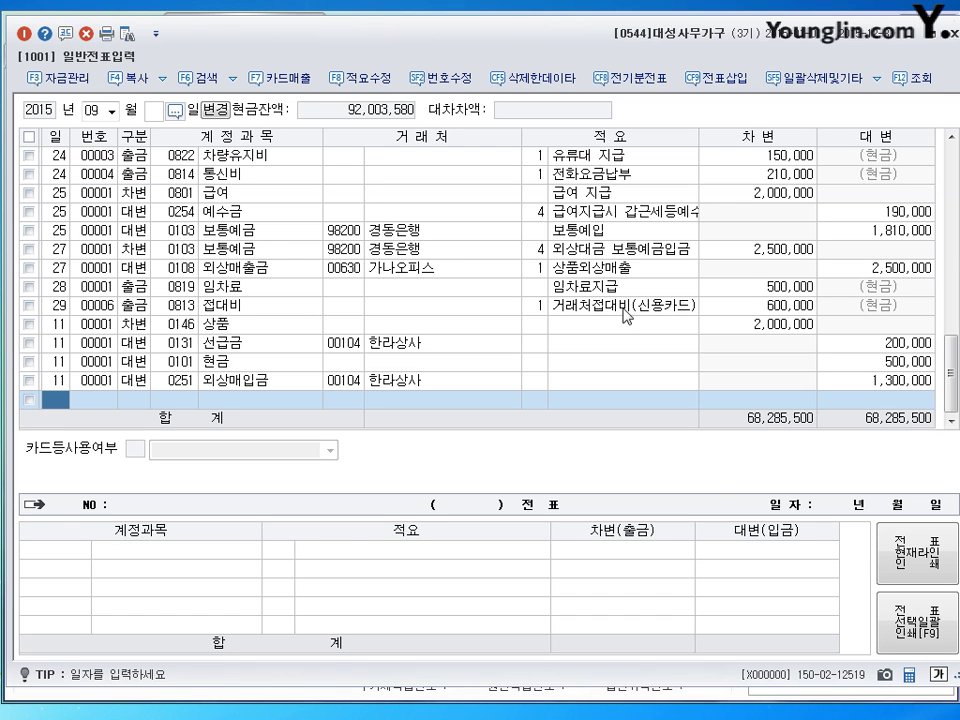
Step: Check the account and amount of the 15 September 가지급금 voucher for the business-trip advance (출장비가지급)
click(185, 193)
scroll(200, 215, up, 5)
scroll(260, 313, up, 3)
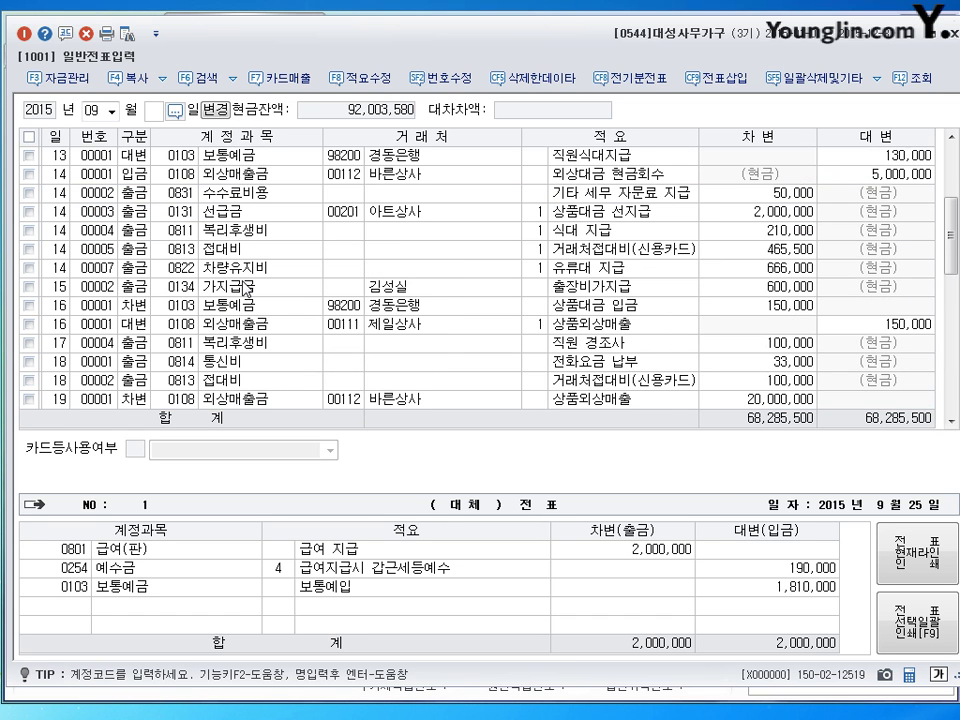
click(237, 287)
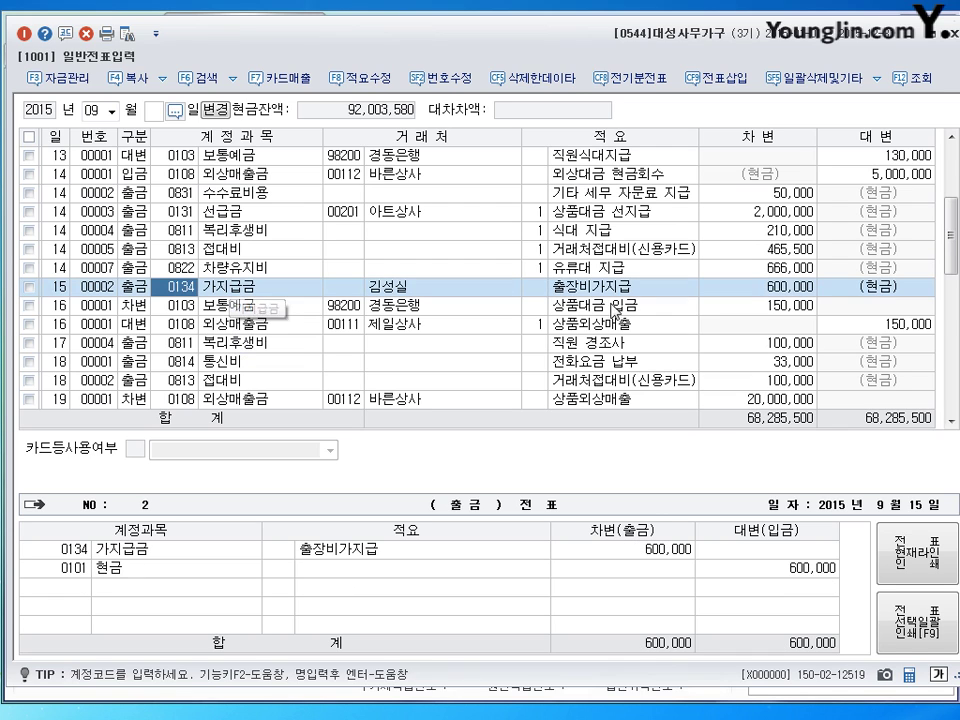
click(785, 288)
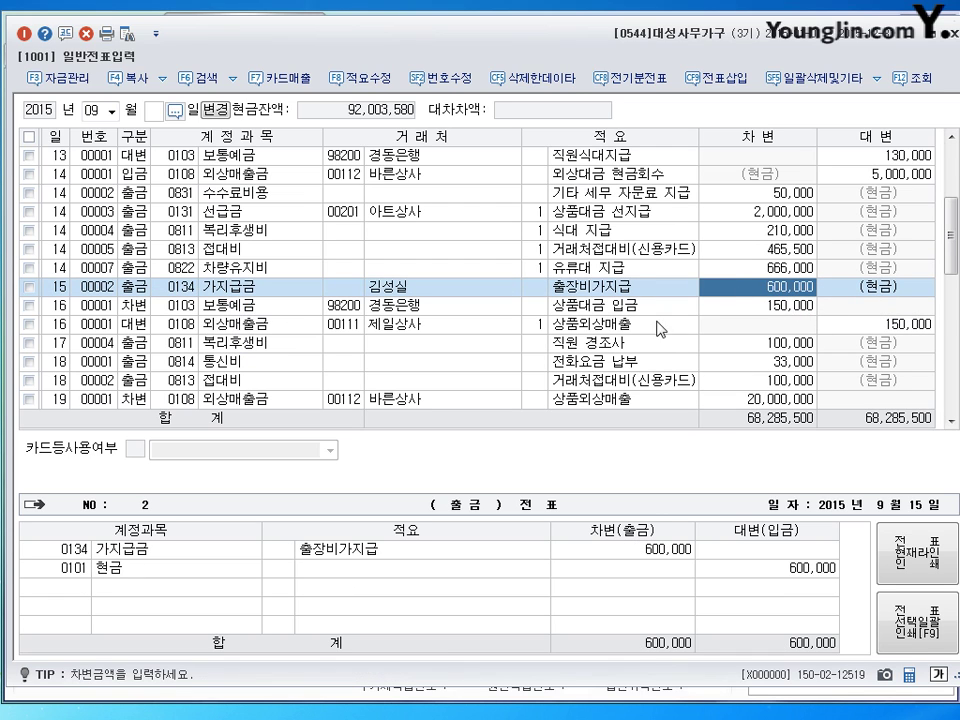
scroll(549, 372, down, 10)
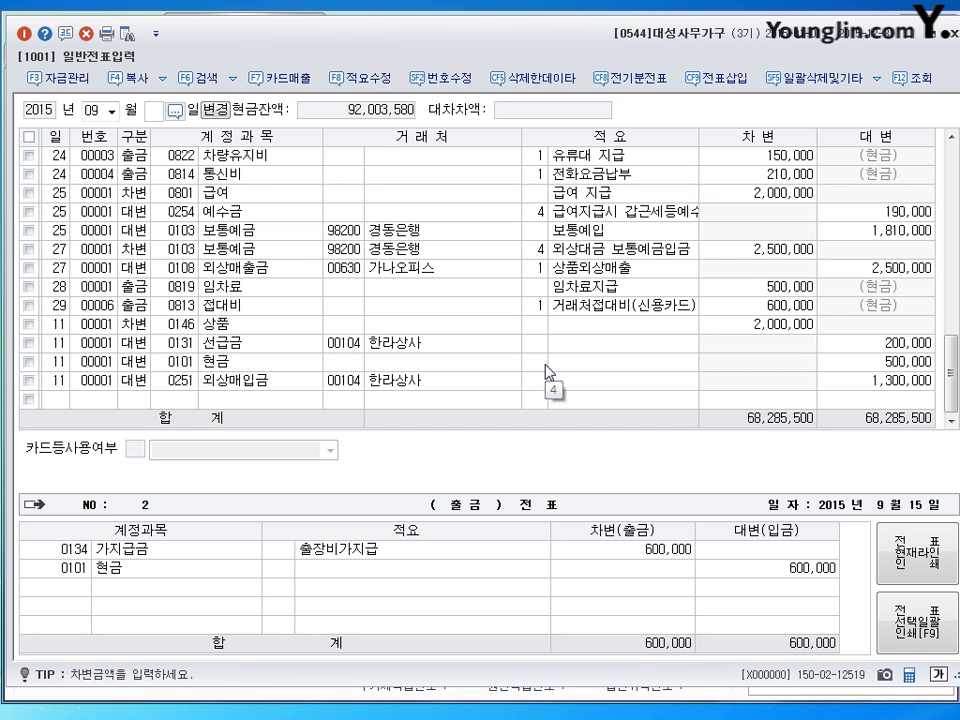
Step: Enter a debit (차변) line for 0812 여비교통비 dated 20 September 2015 with the amount 270,000 and no customer or memo
click(439, 397)
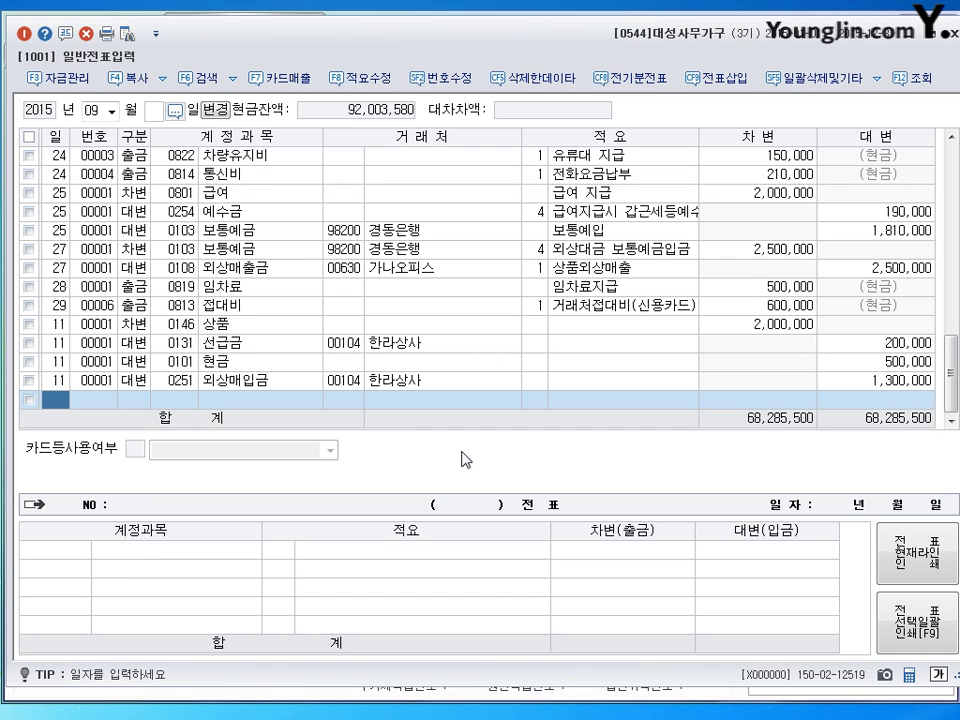
text(20)
key(Return)
text(3)
key(Return)
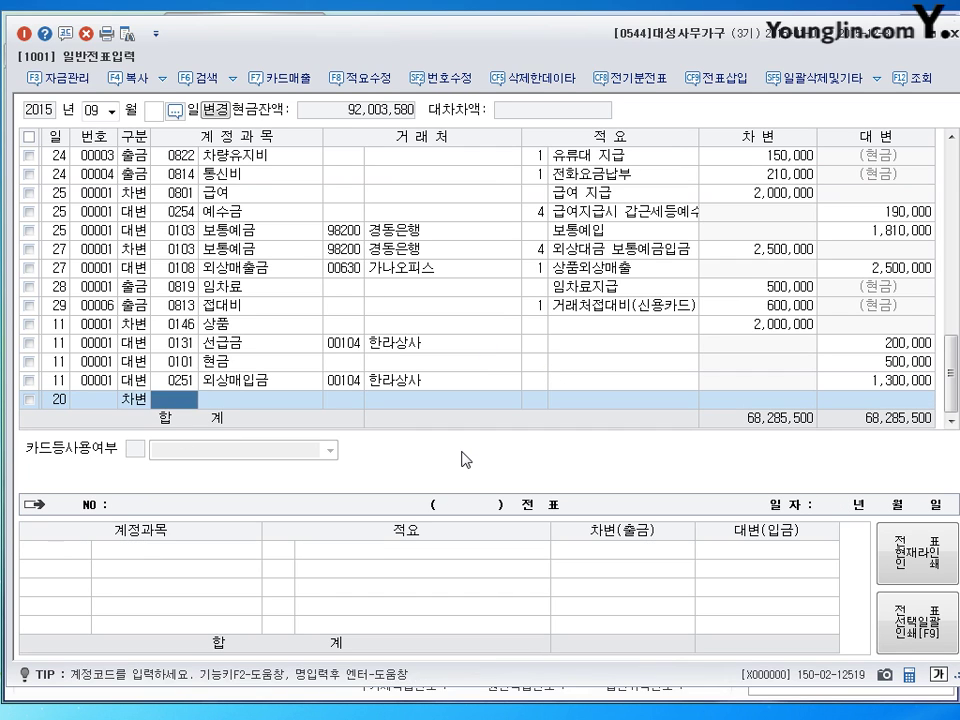
text(812)
key(Return)
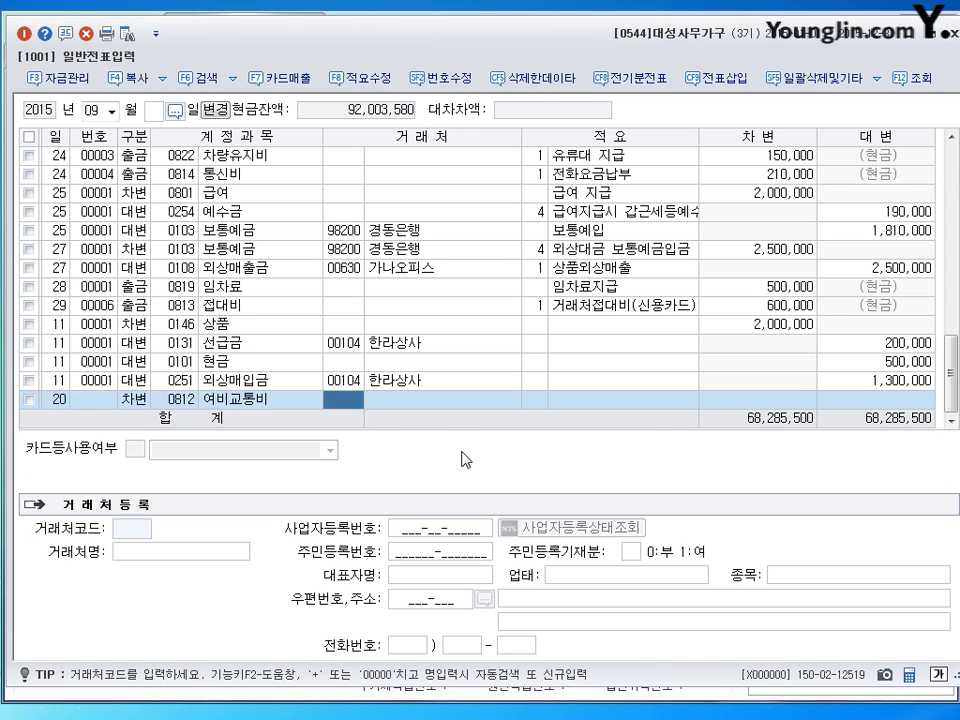
key(Return)
key(Return)
text(270)
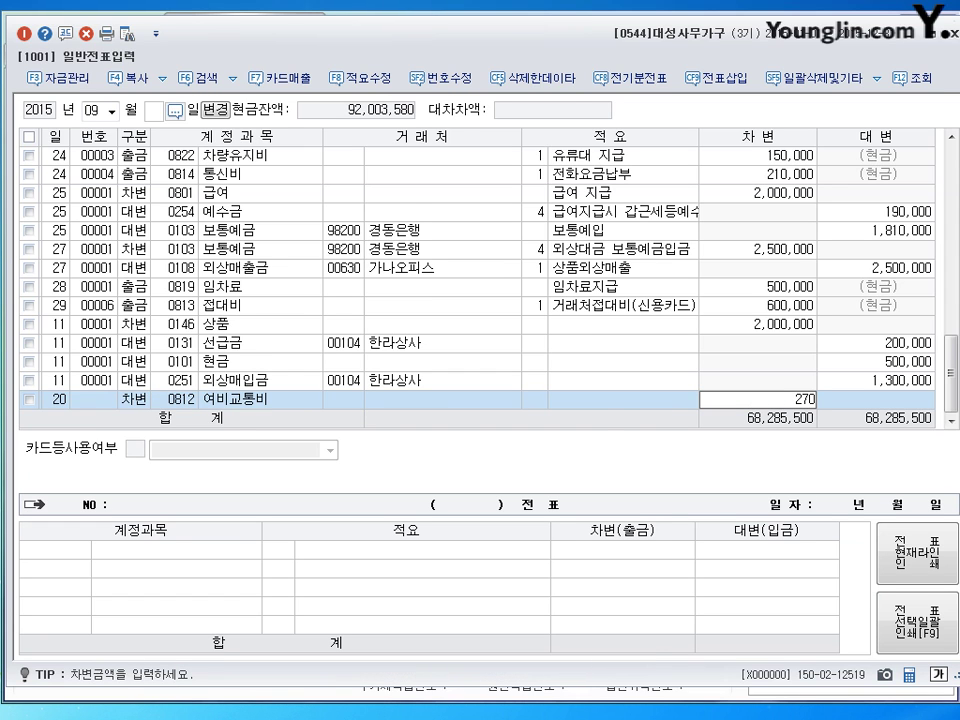
text(,000)
key(Return)
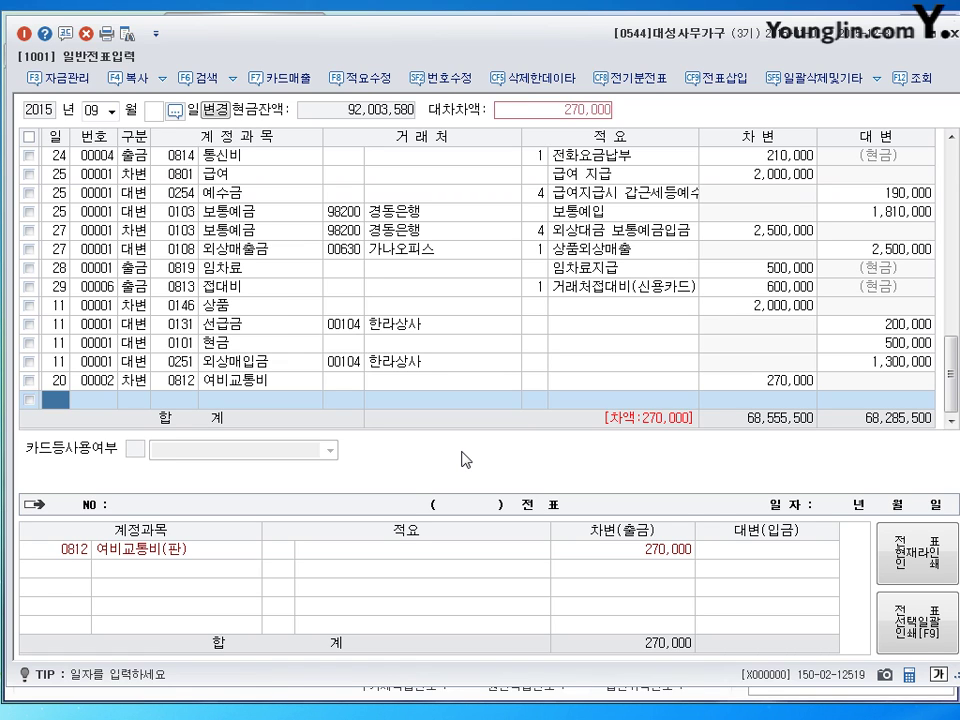
Step: Add a debit (차변) line for 0101 현금 dated 20 September with the amount 330,000 and no customer or memo
text(20)
key(Return)
text(3)
key(Return)
text(0101)
key(Return)
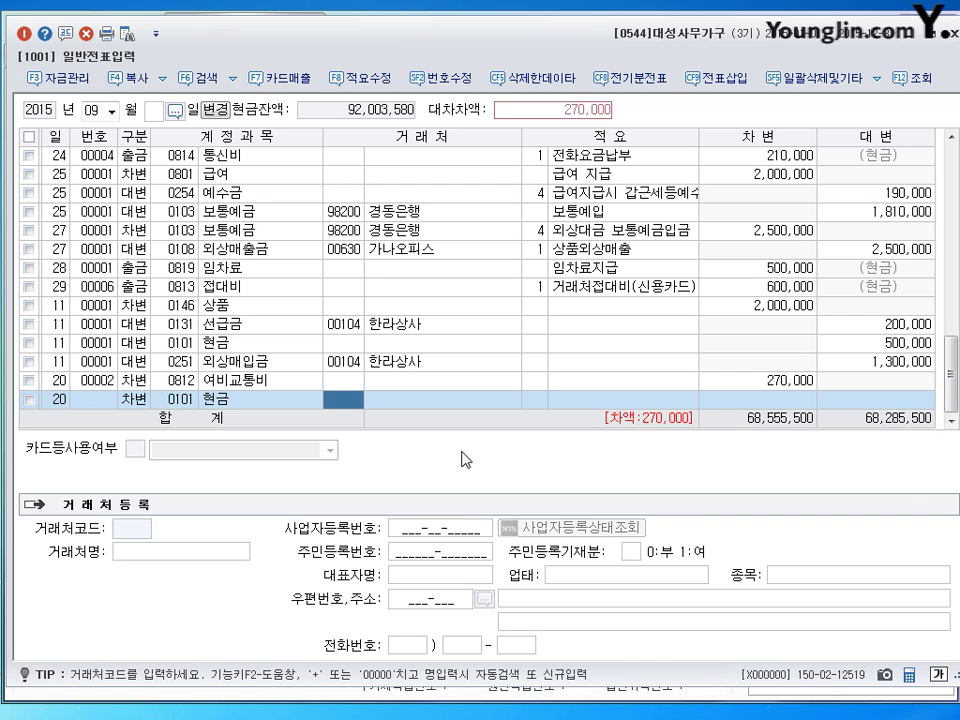
key(Return)
key(Return)
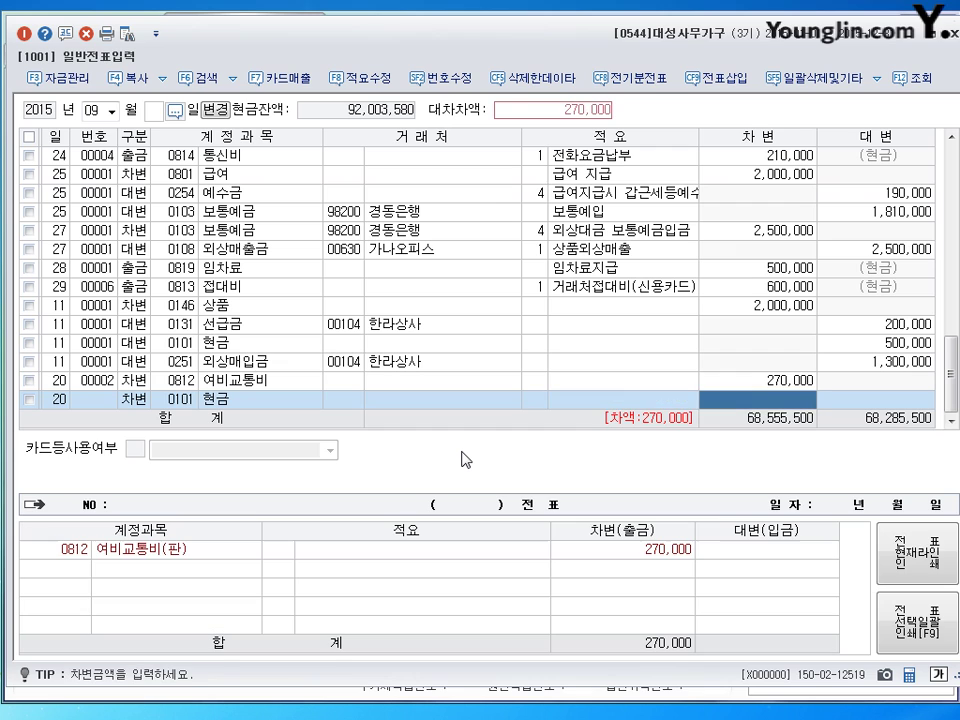
text(3300000)
key(Return)
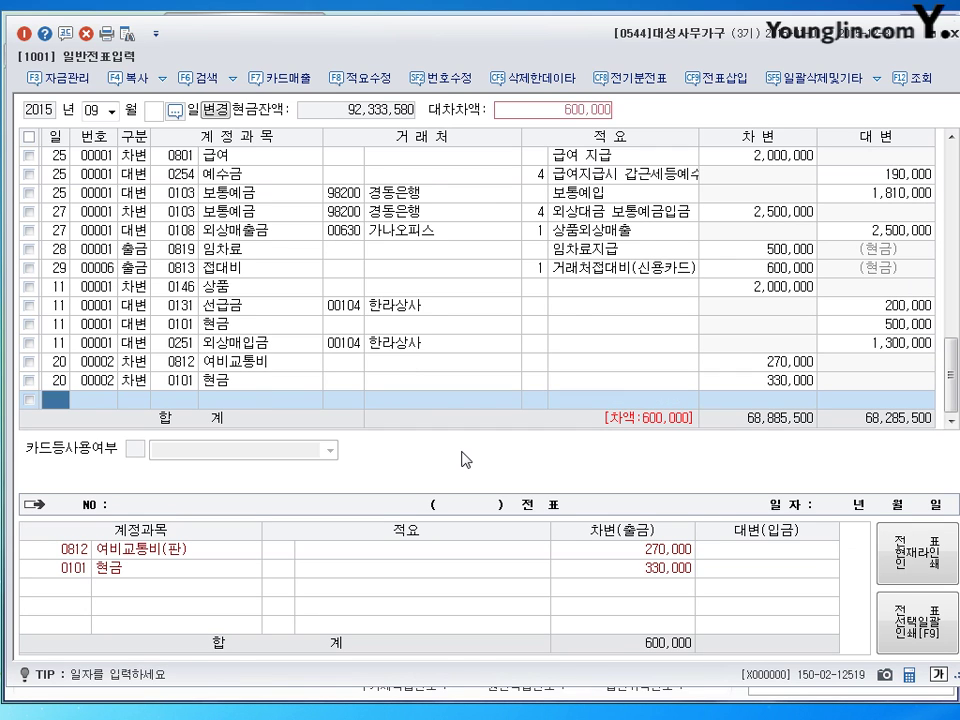
Step: Complete the 20 September voucher with a credit (대변) line for 0134 가지급금, amount 600,000, leaving customer and memo blank
text(4)
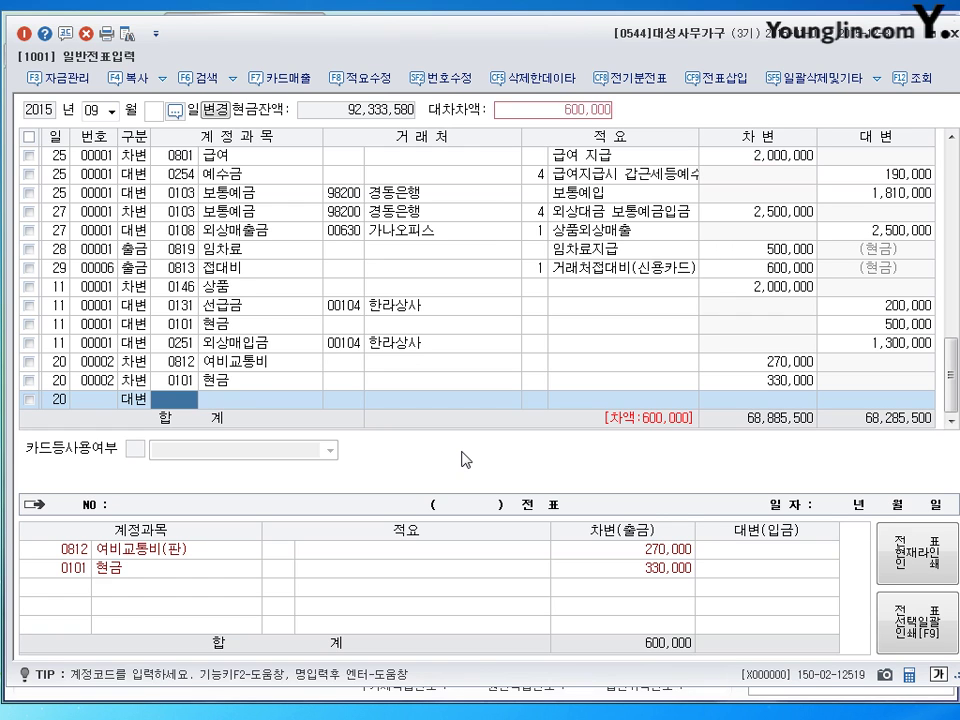
text(134)
key(Return)
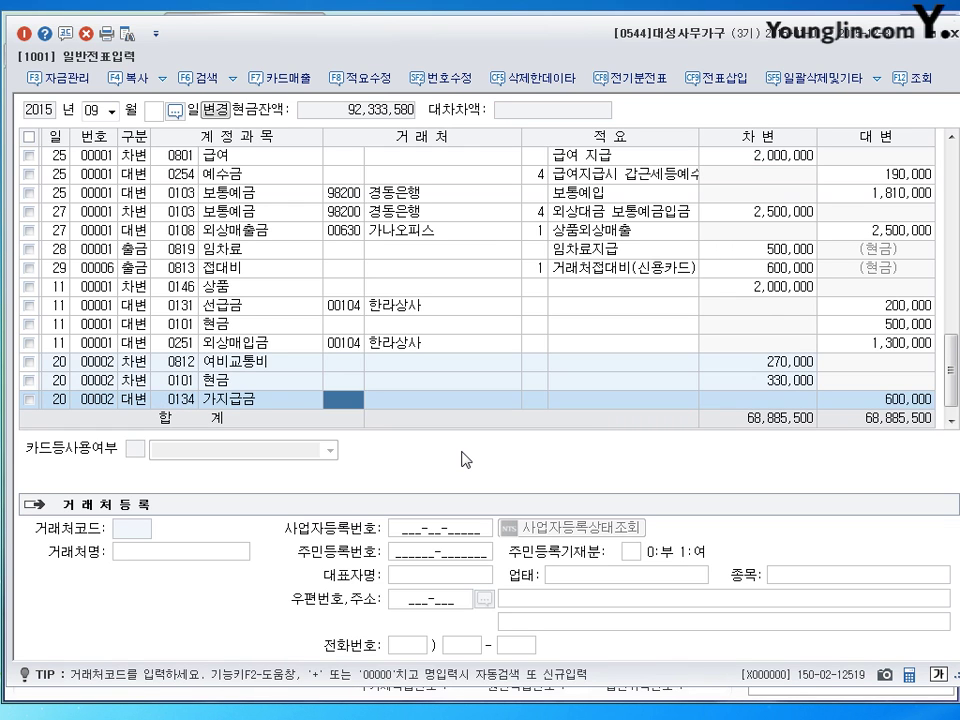
key(Return)
key(Return)
key(Return)
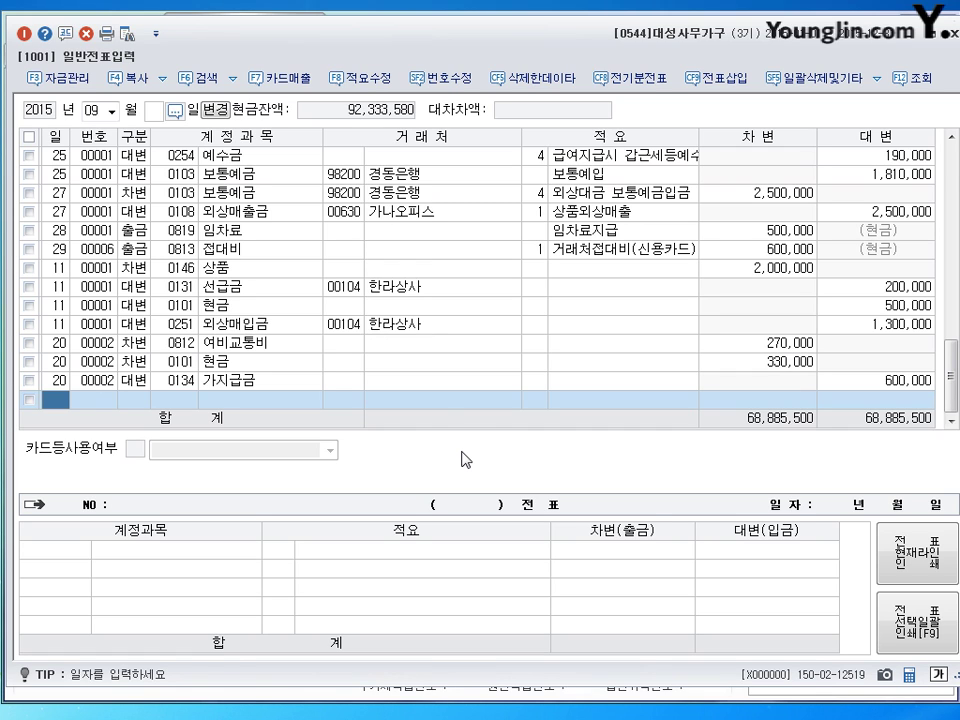
Step: Enter a debit (차변) line for 0951 이자비용 dated 23 September 2015 with the amount 500,000 and no customer or memo
text(23)
key(Return)
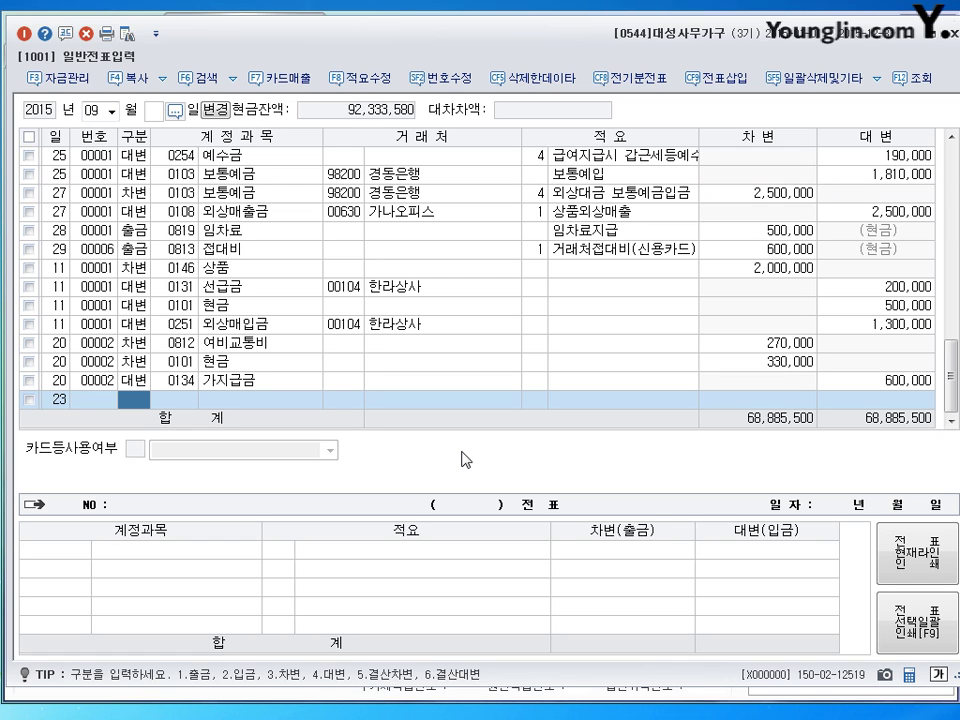
key(3)
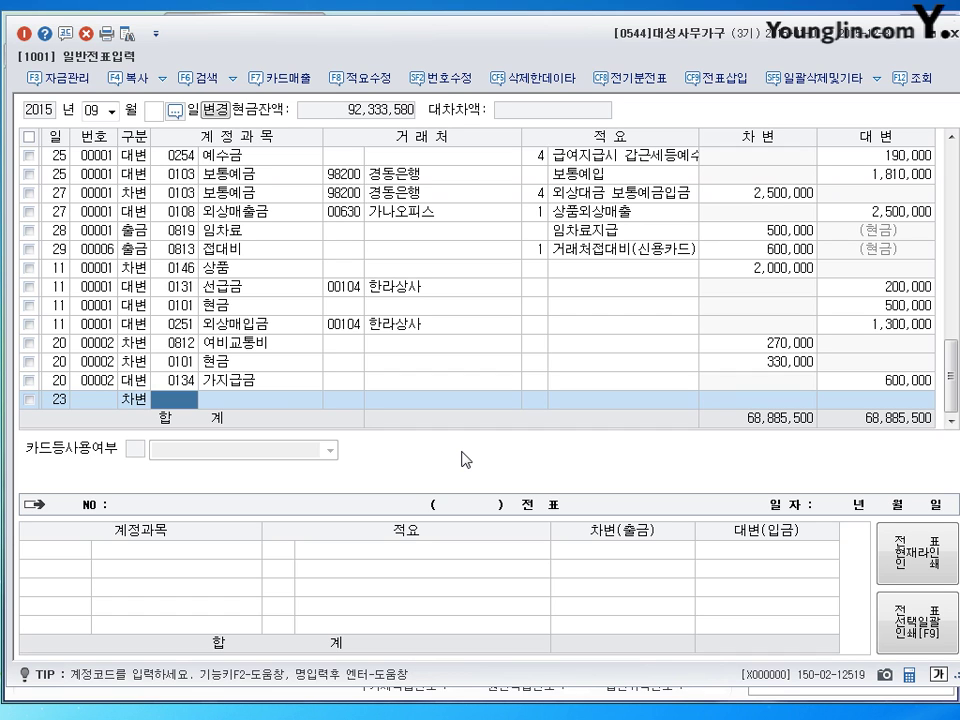
text(951)
key(Return)
key(Return)
key(Return)
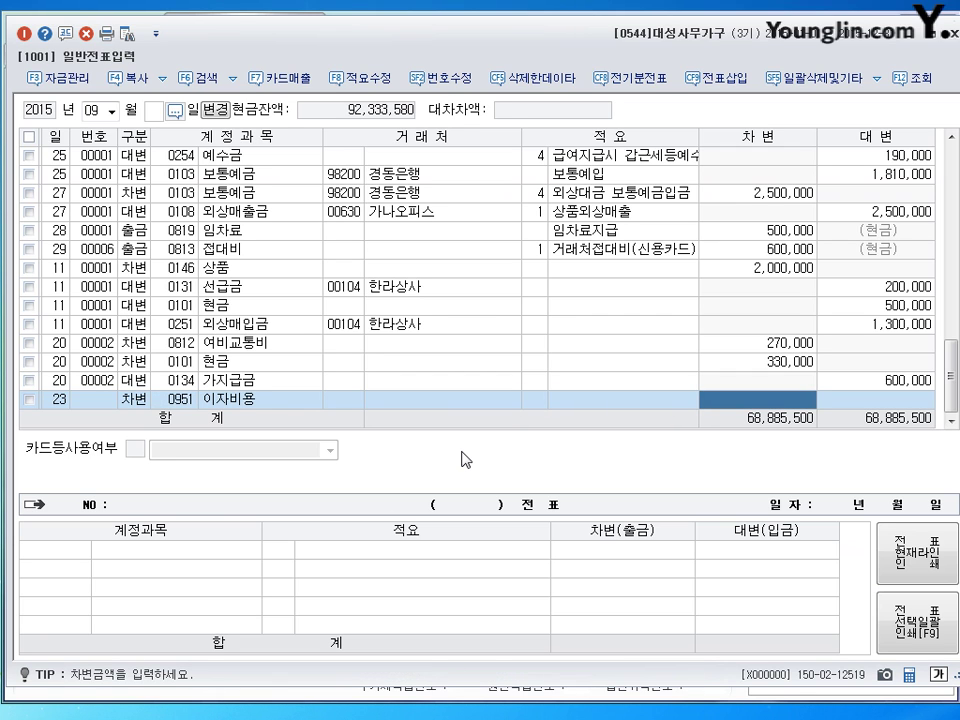
text(5000000)
key(Return)
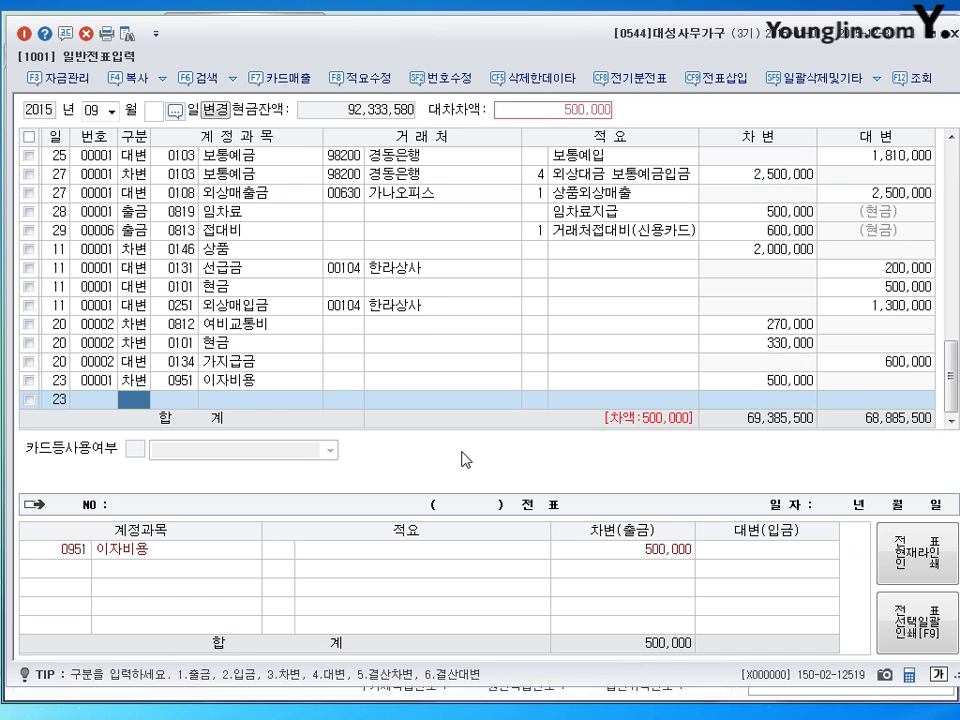
Step: Add a debit (차변) line for 0103 보통예금 dated 23 September with the amount 9,500,000 and no customer or memo
text(103)
key(Return)
key(Return)
key(Return)
key(Return)
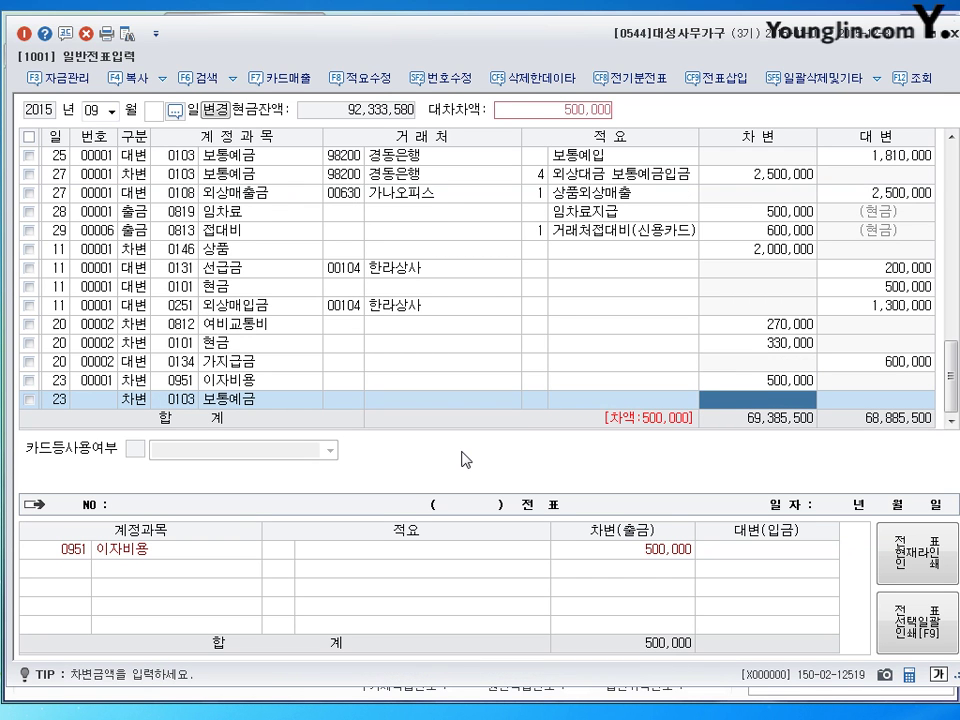
text(9500000)
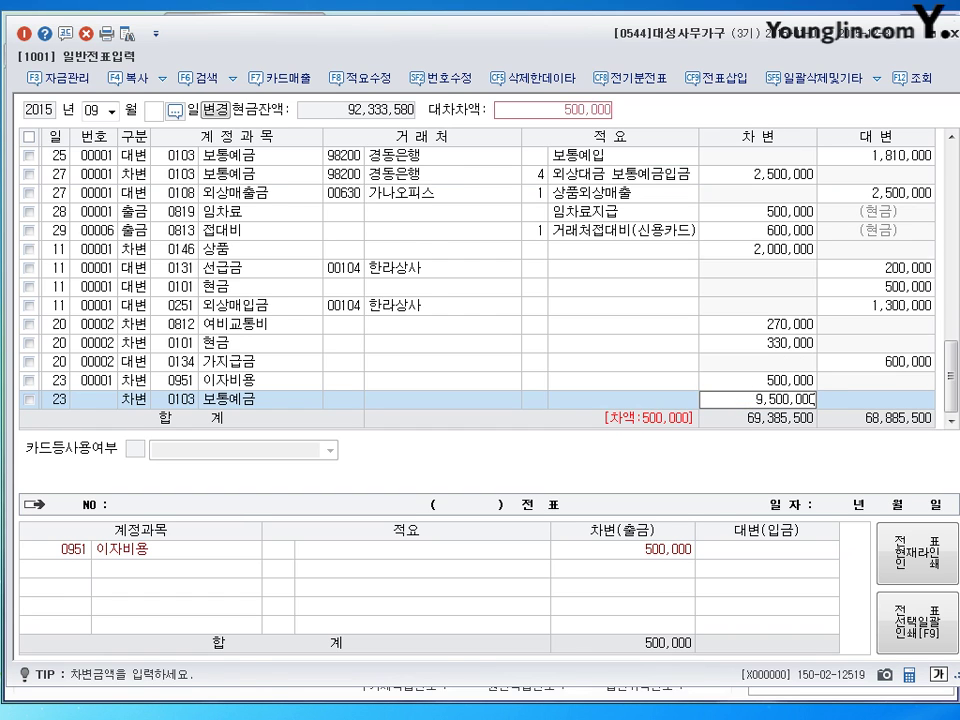
key(Return)
Step: Complete the 23 September voucher with a credit (대변) line for 0260 단기차입금, customer 98200 경동은행, amount 10,000,000, leaving the memo blank
text(4)
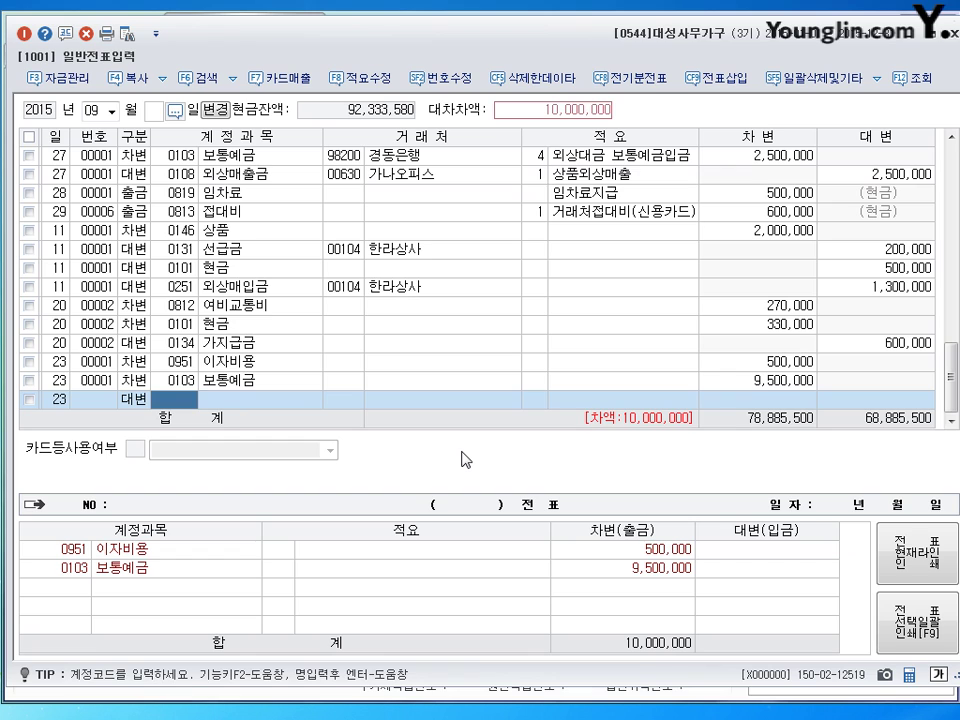
text(260)
key(Return)
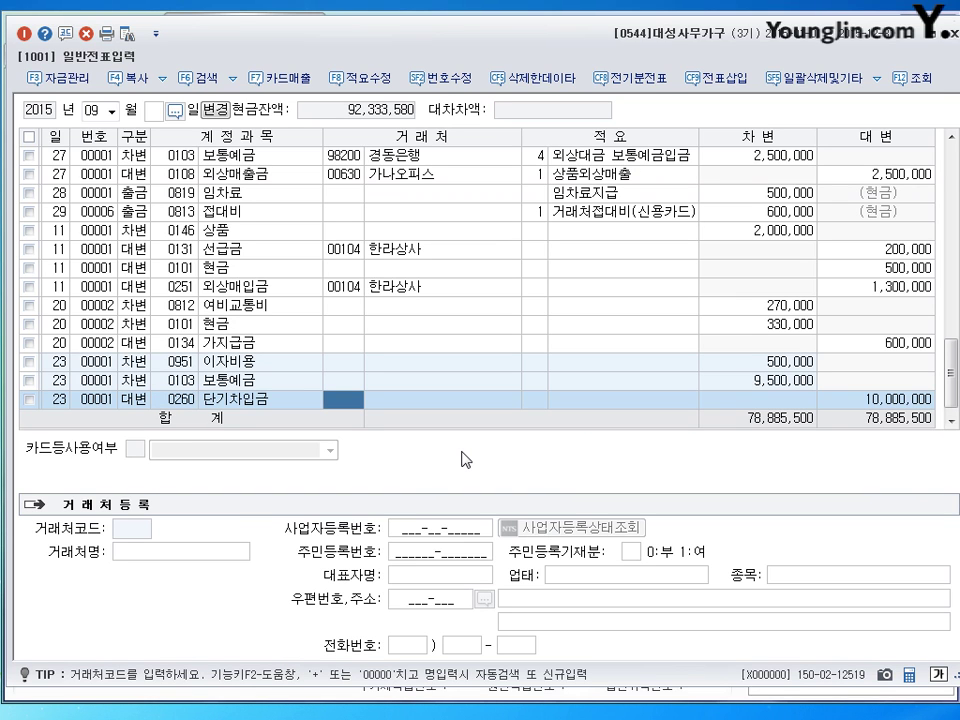
text(경도)
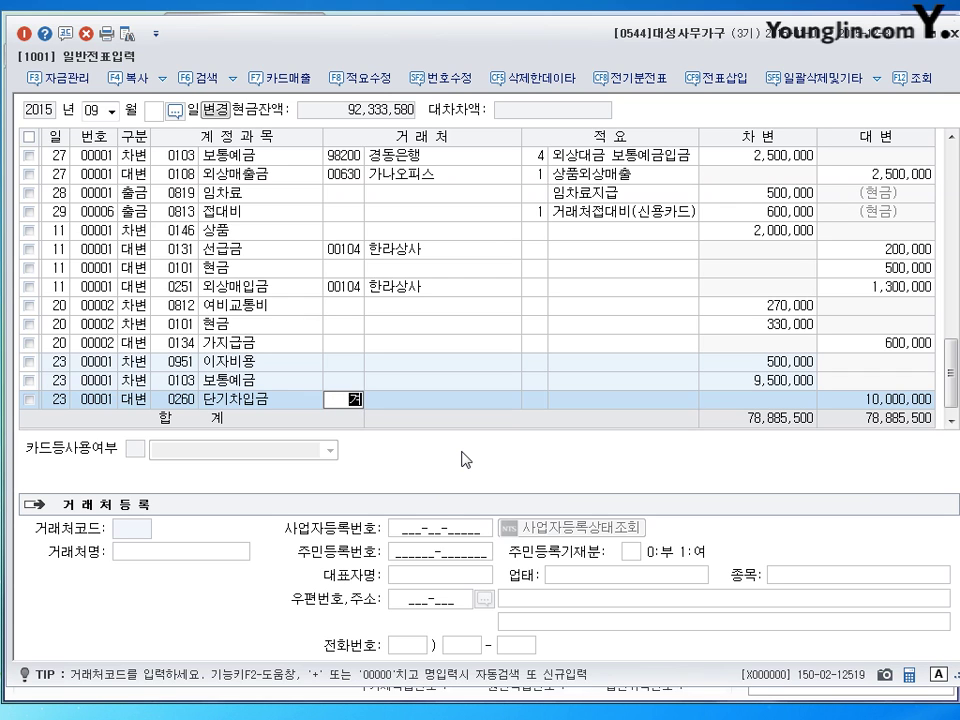
text(ㅇ)
key(Return)
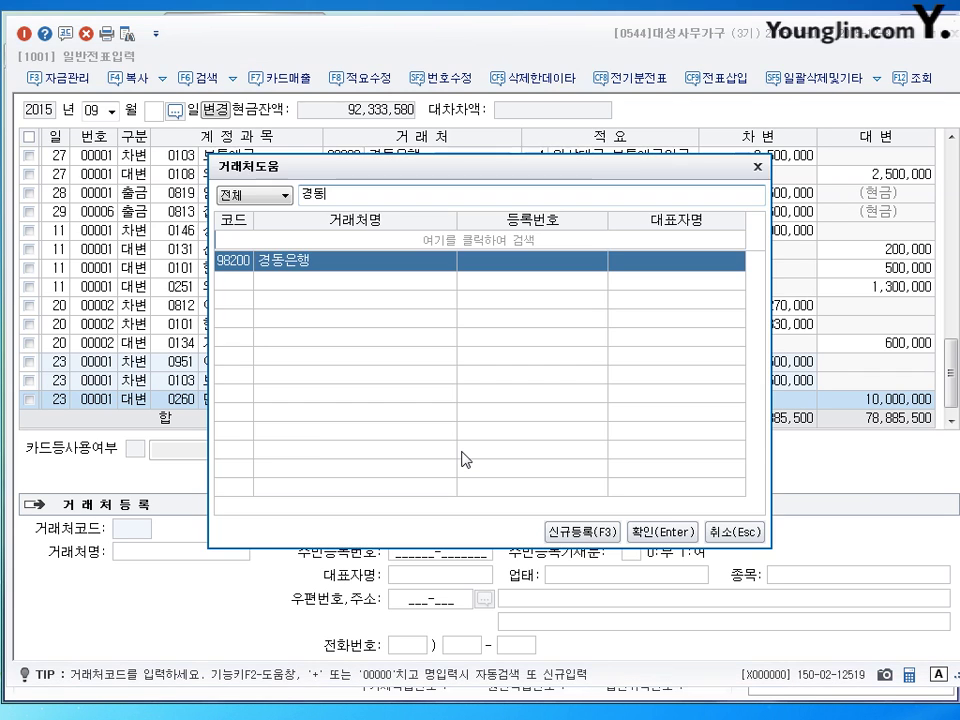
key(Return)
key(Return)
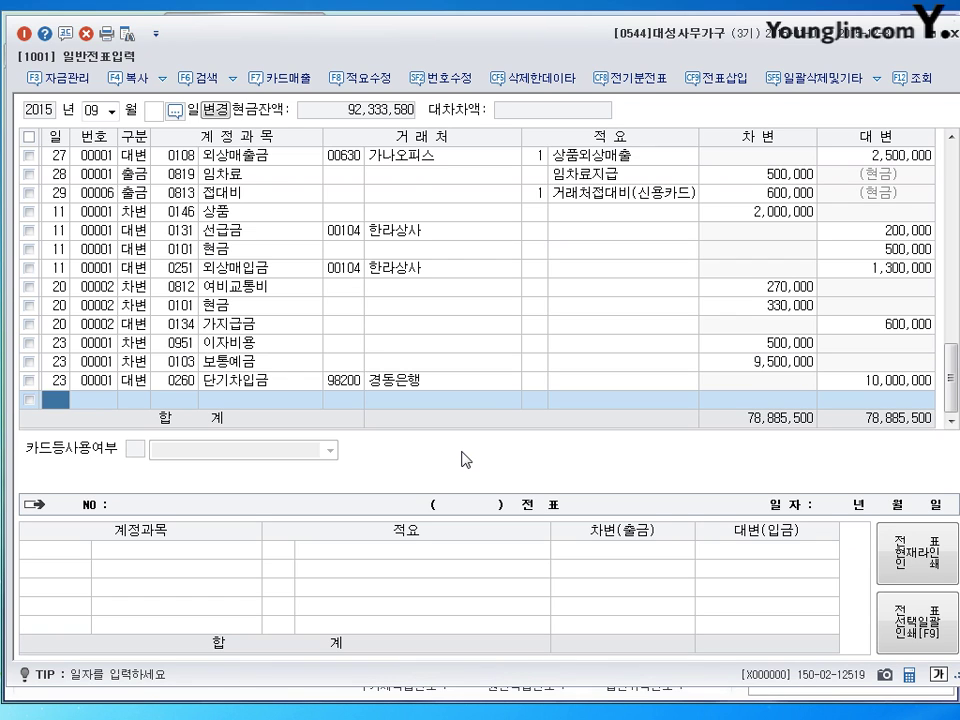
Step: Switch the general voucher entry to October 2015 and load that month's vouchers
key(shift+Tab)
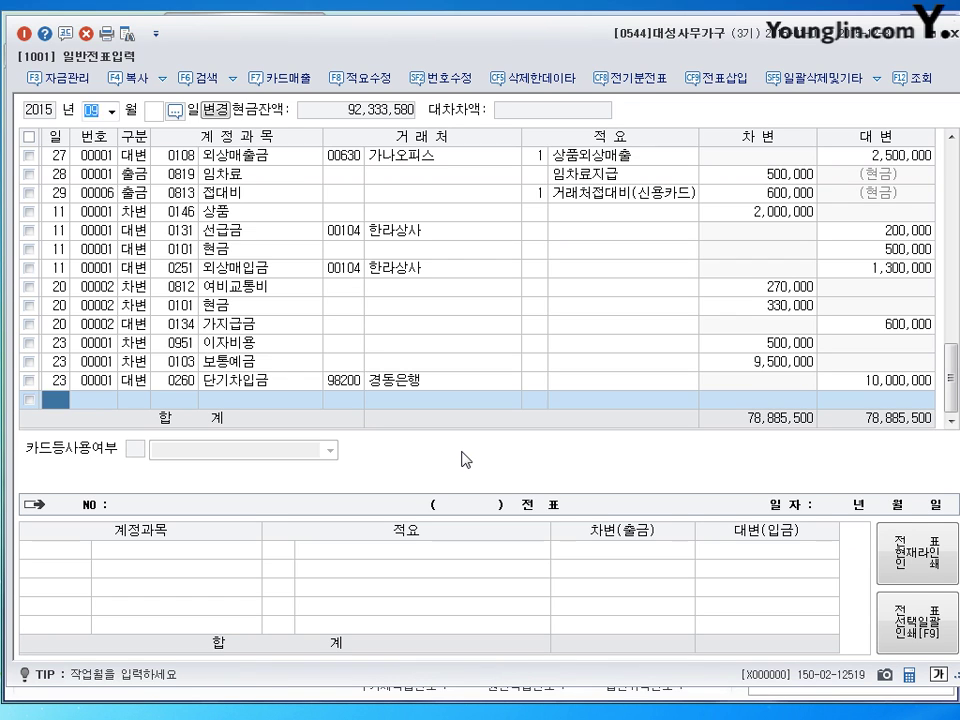
text(10)
key(Return)
key(Return)
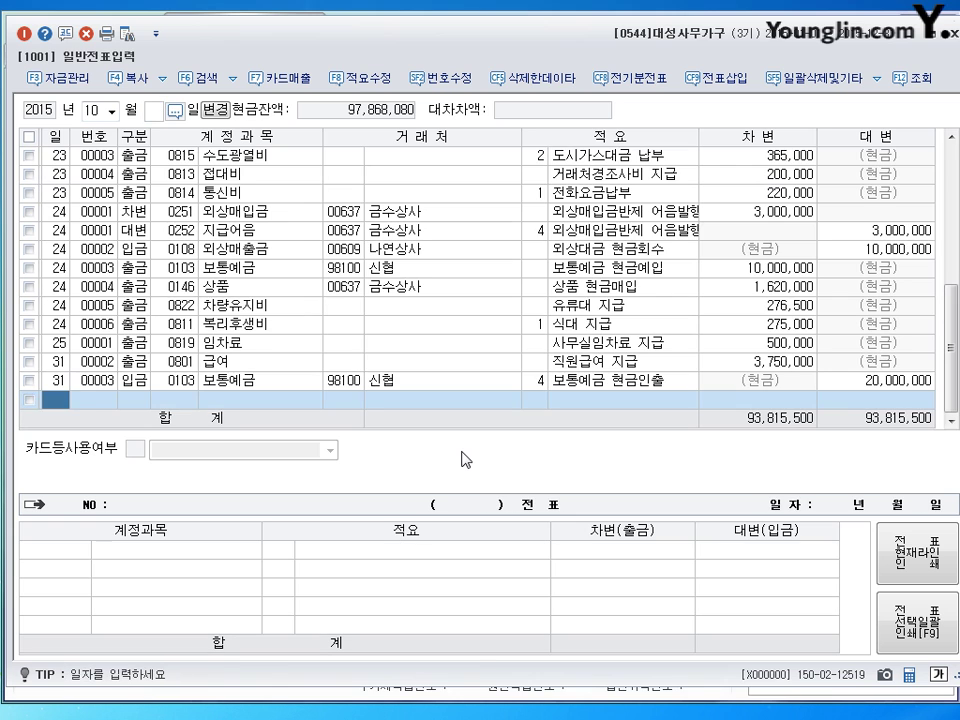
Step: Start a cash receipt (입금) line dated 10 October 2015 for account 0259 선수금
text(10)
key(Return)
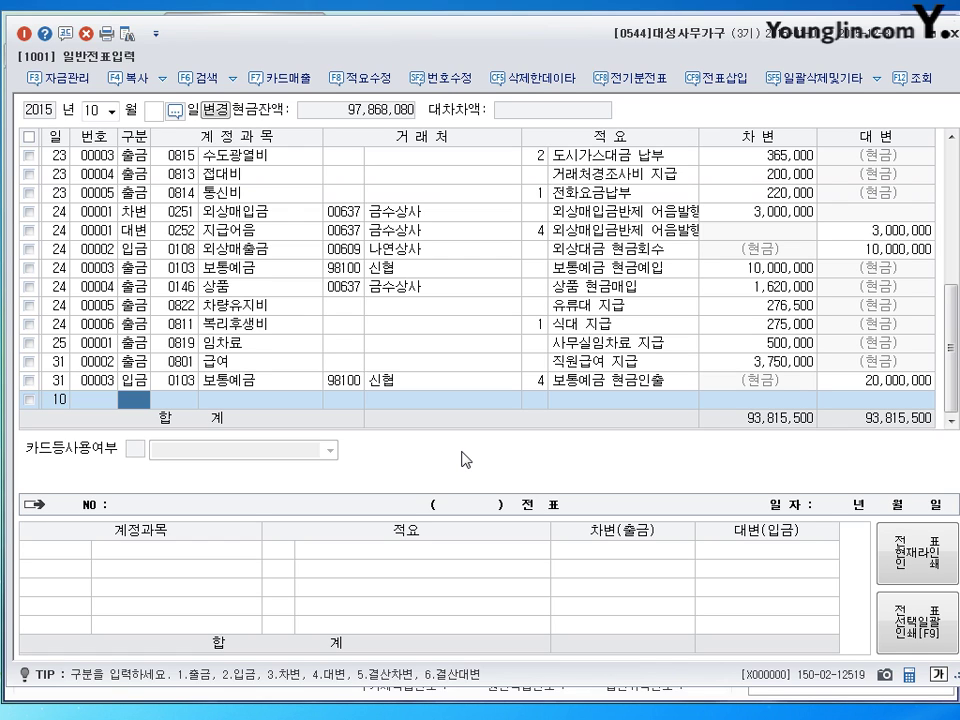
text(3)
key(Return)
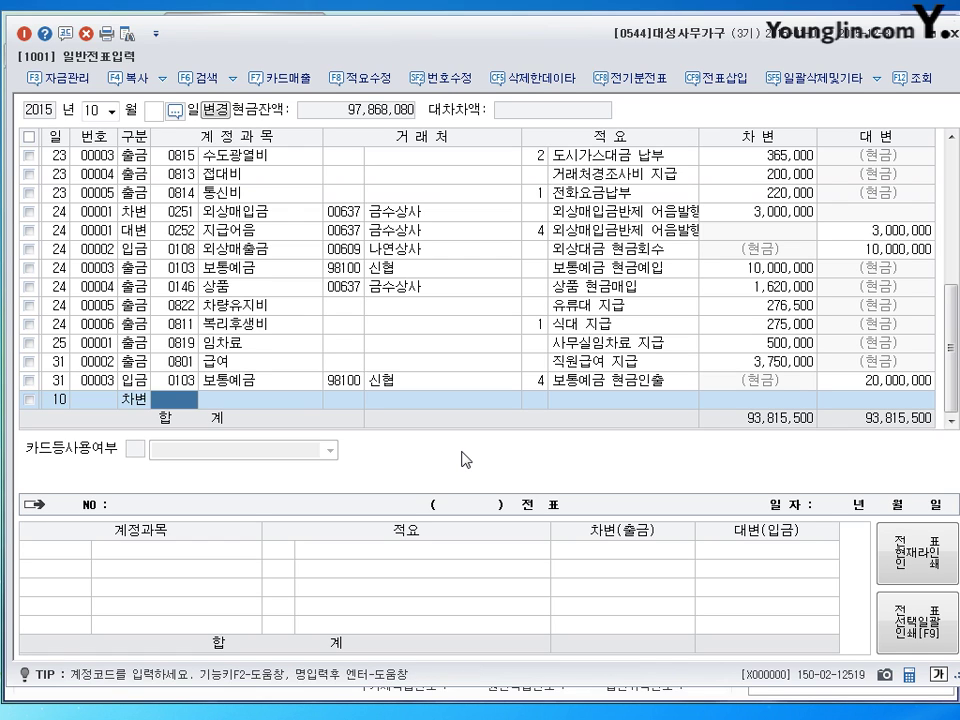
key(Left)
text(2)
key(Return)
text(259)
key(Return)
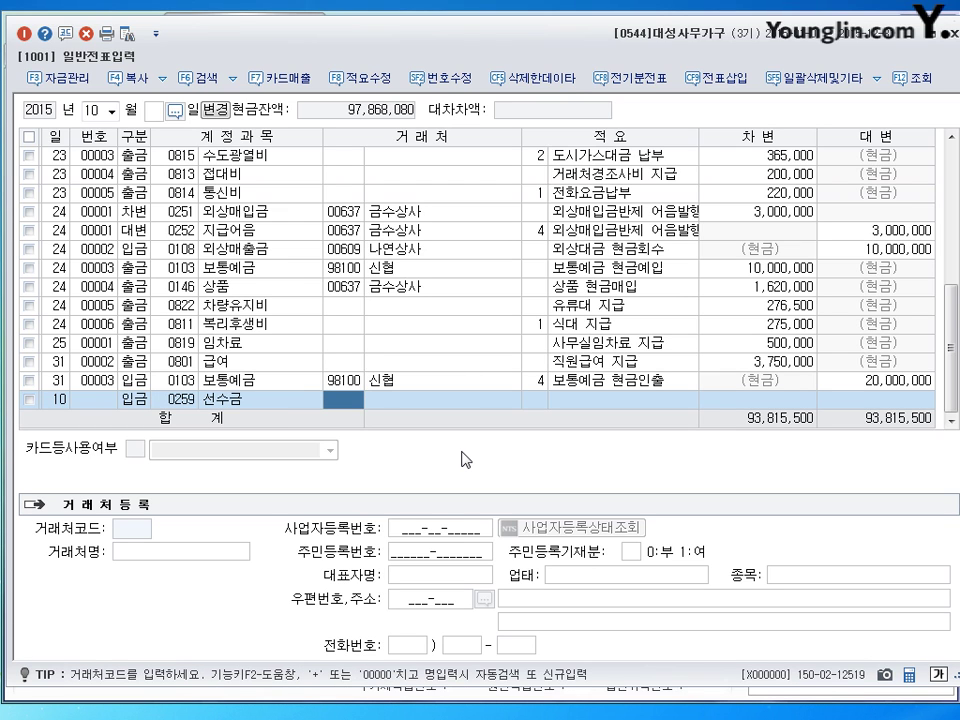
Step: Assign customer 00101 지혜상사 to the 10 October 선수금 line and enter the amount 200,000 without a memo
text(질)
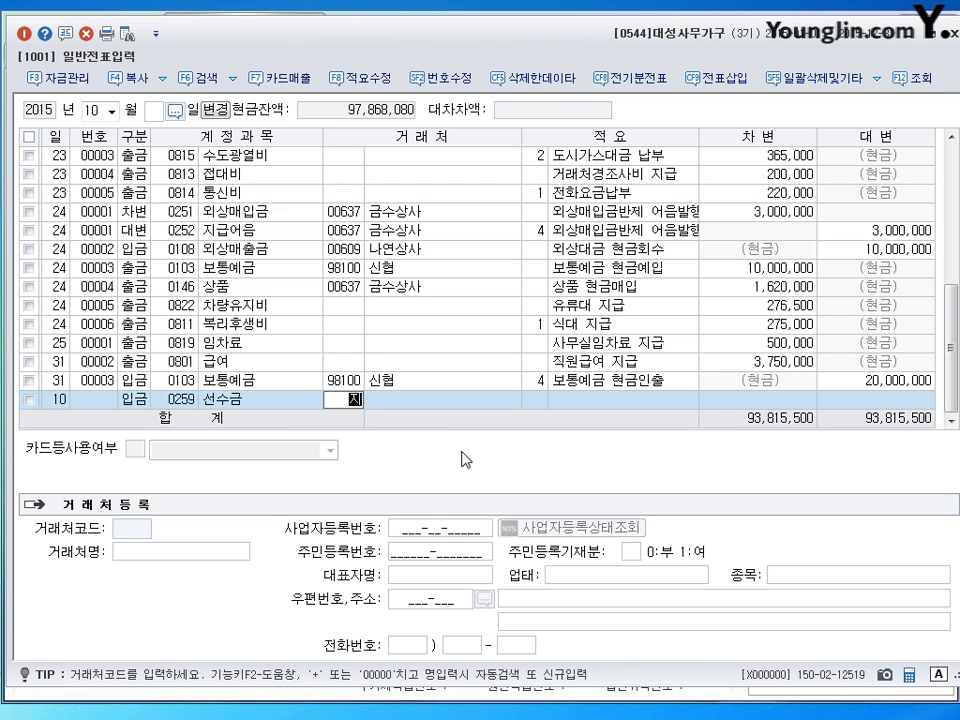
key(Return)
key(Return)
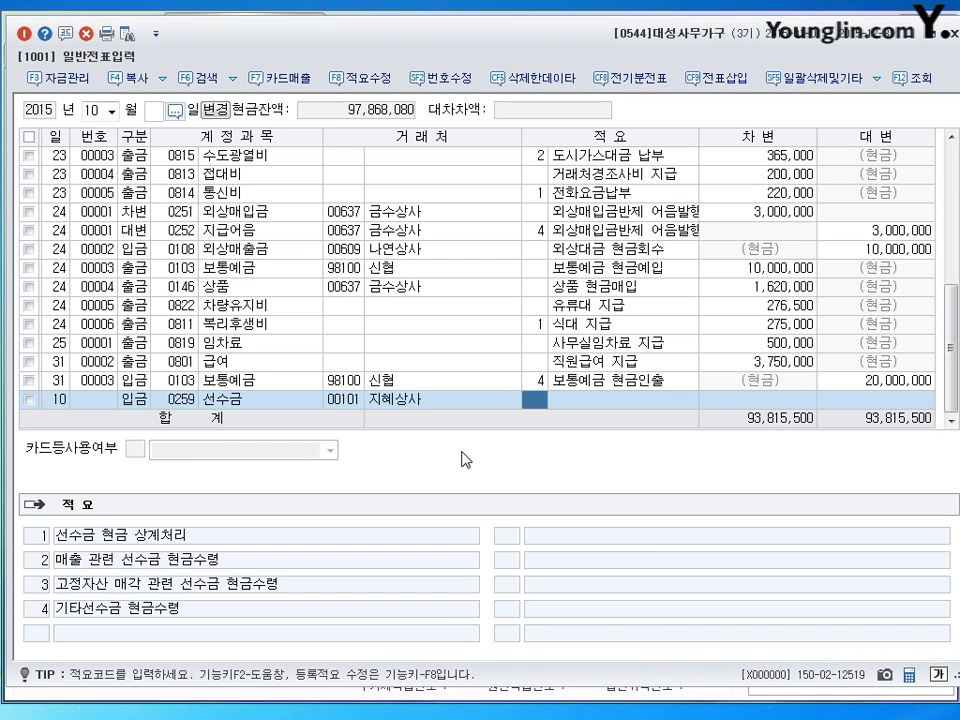
key(Return)
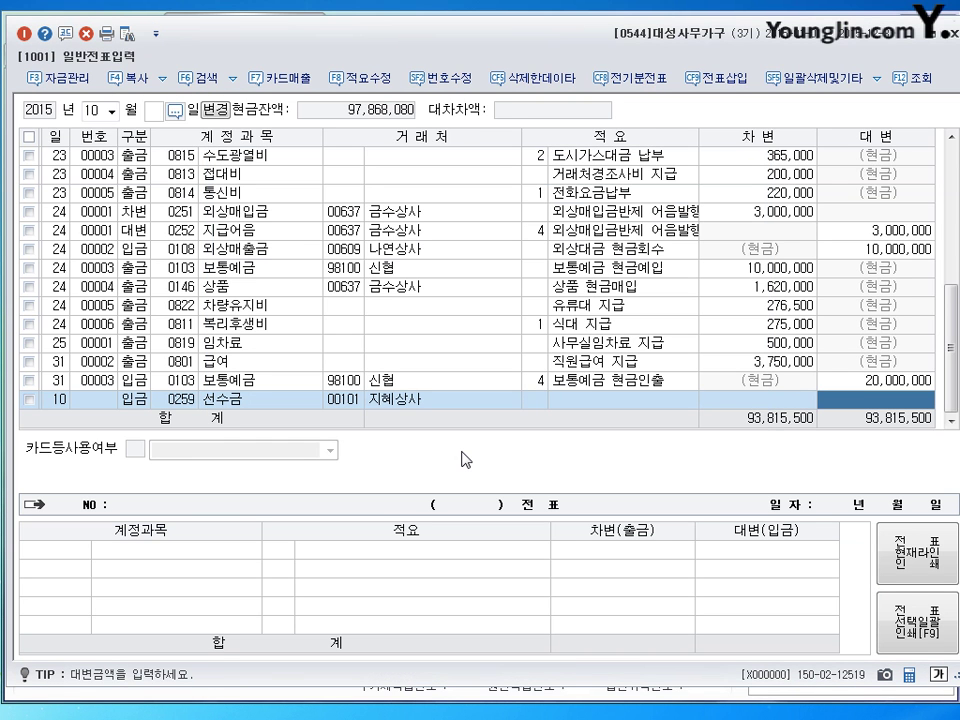
text(2000000)
key(Return)
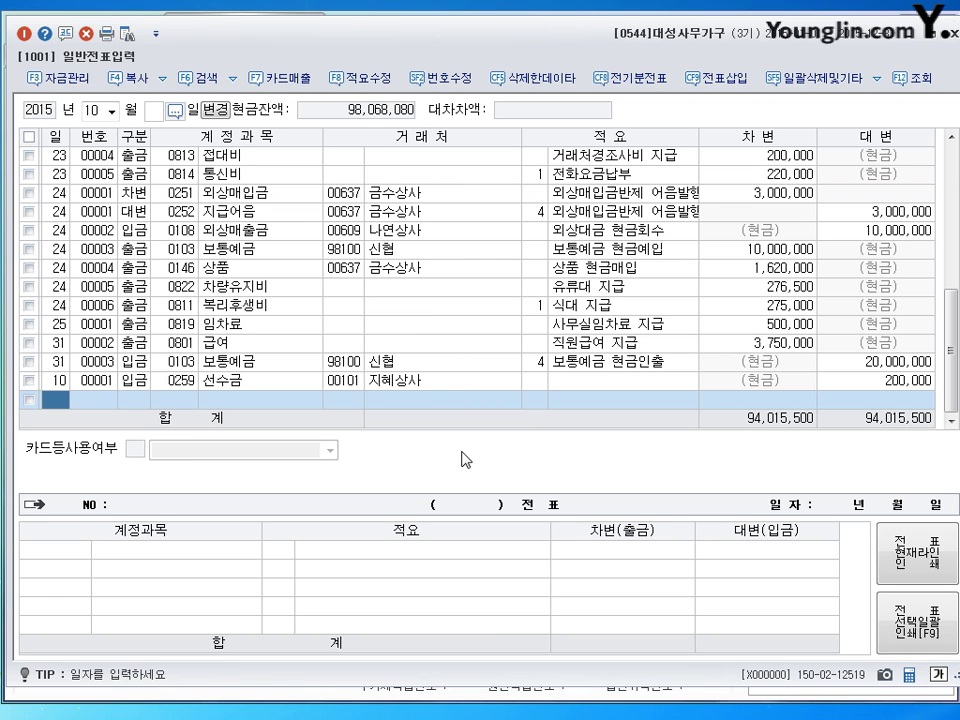
Step: Enter a cash payment (출금) line dated 13 October for 0833 광고선전비, amount 330,000, with no customer or memo
text(13)
key(Return)
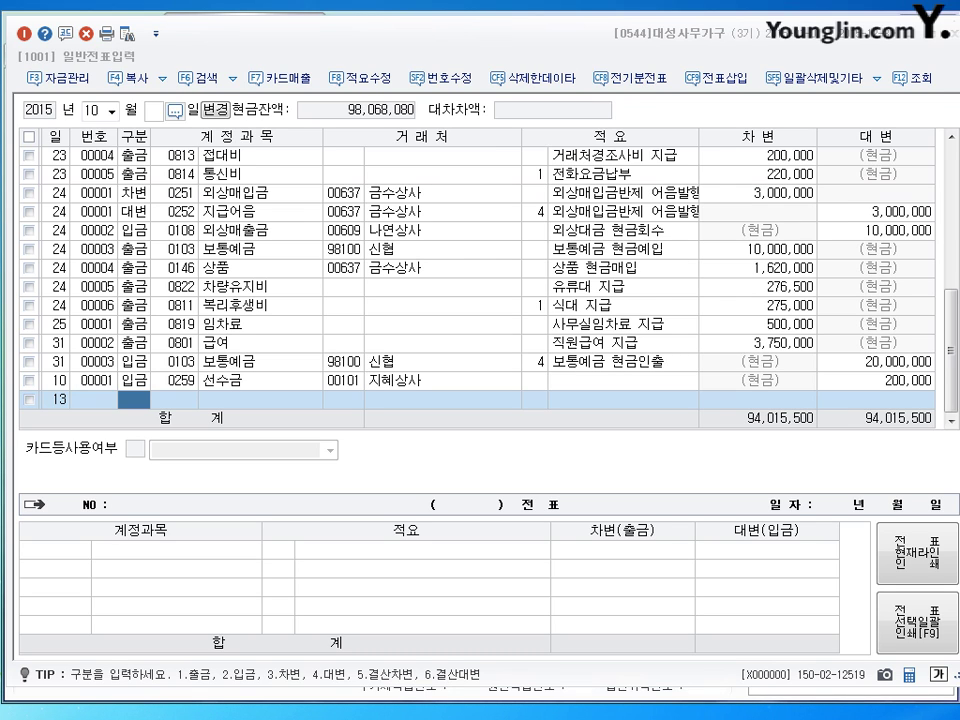
text(1)
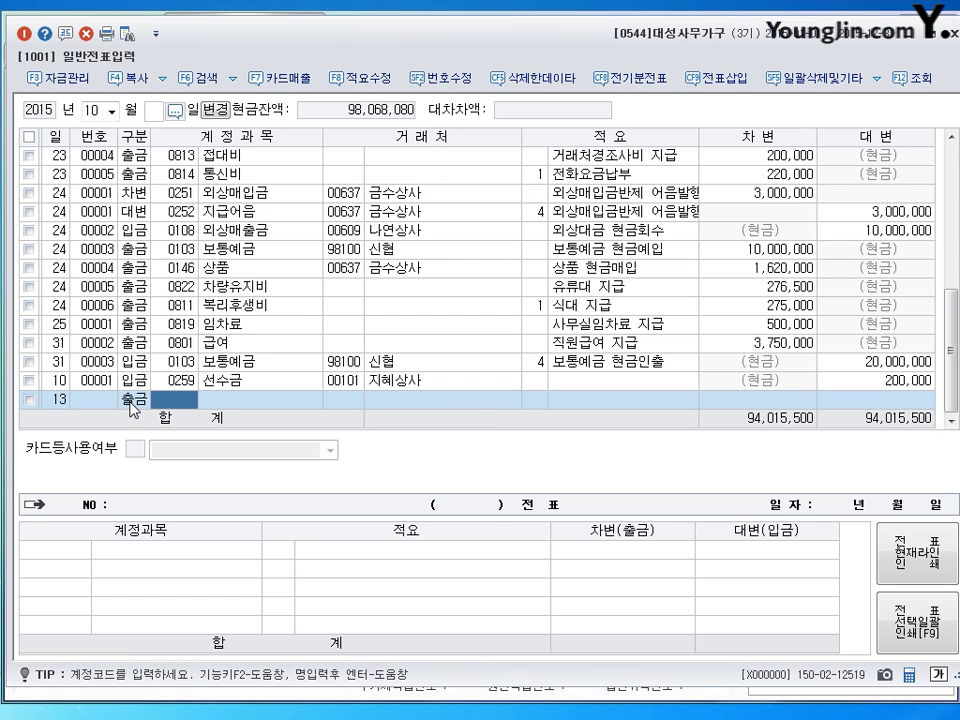
text(0833)
key(Return)
key(Return)
key(Return)
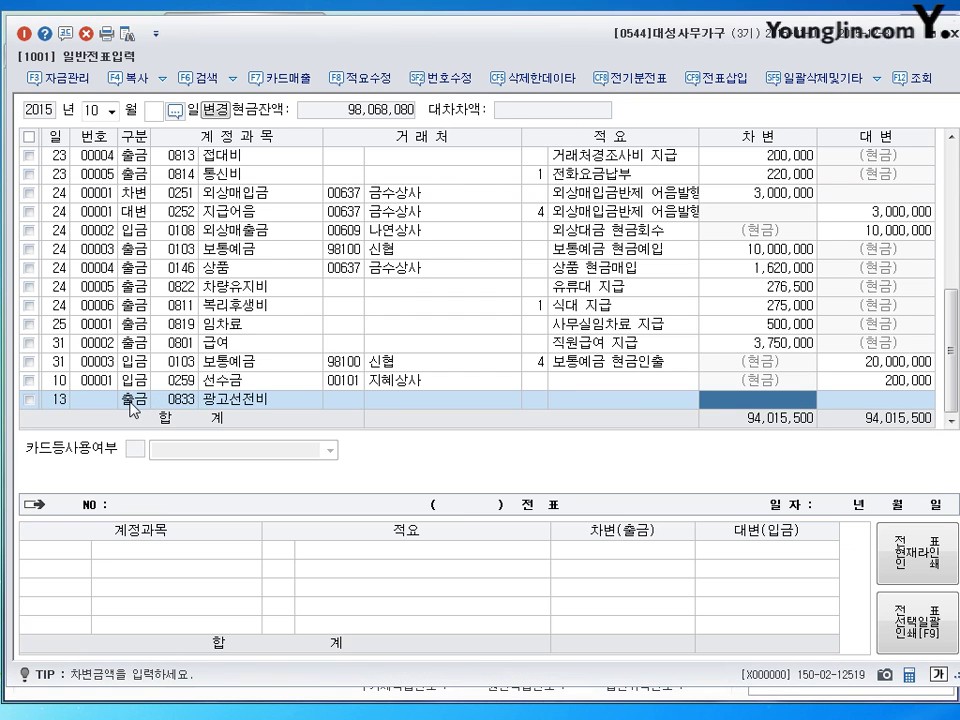
text(3300000)
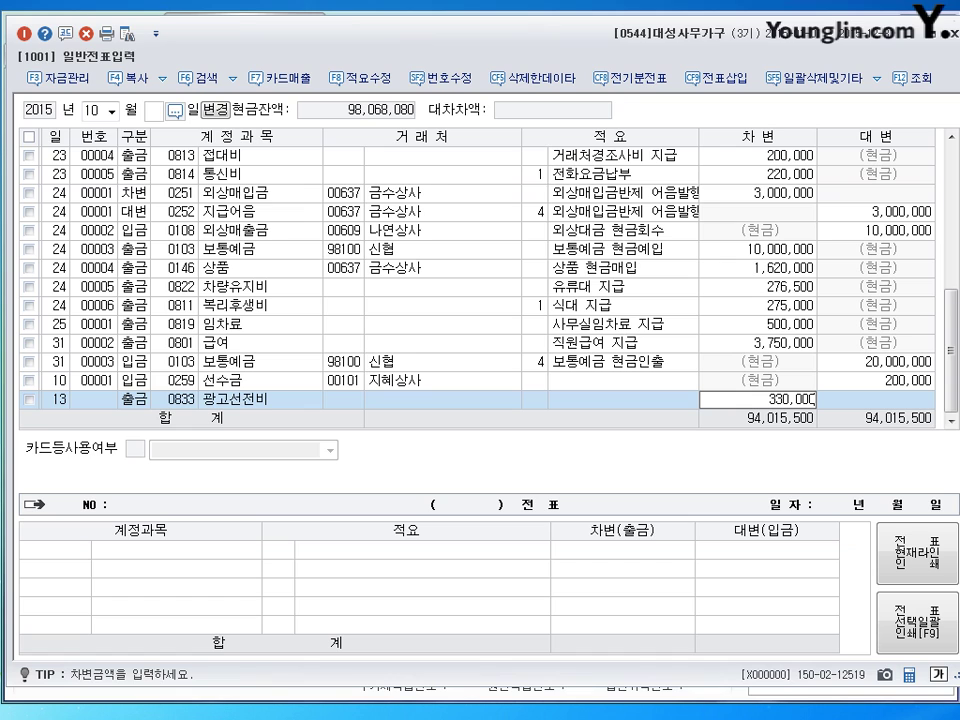
key(Return)
Step: Enter a debit (차변) line dated 28 October for 0110 받을어음, customer 00102 수동가구, amount 2,000,000, without a memo
text(28)
key(Return)
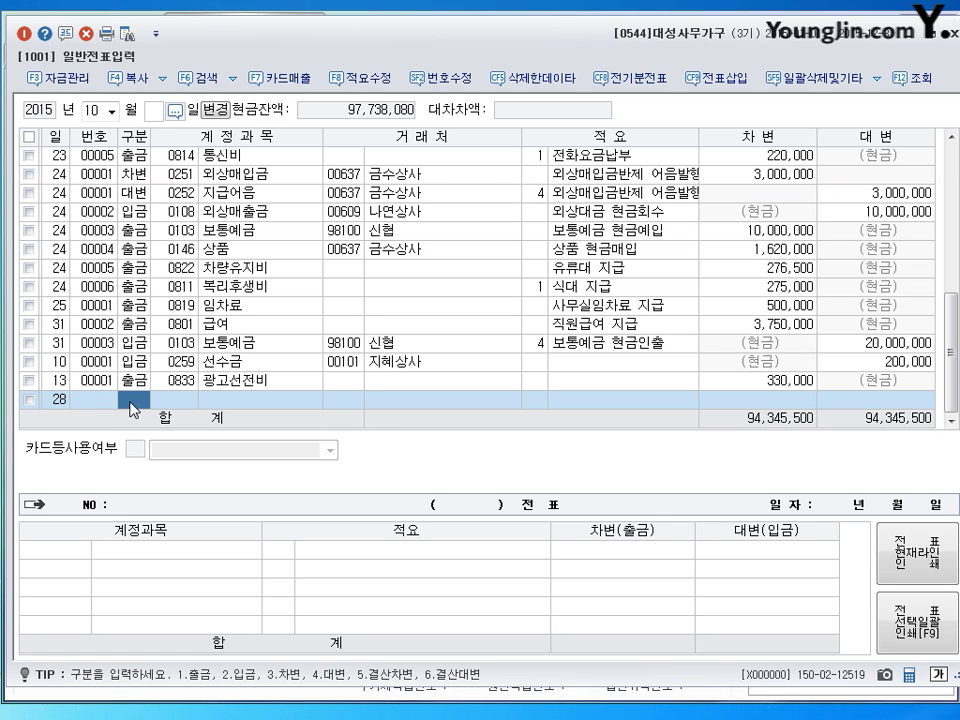
text(3)
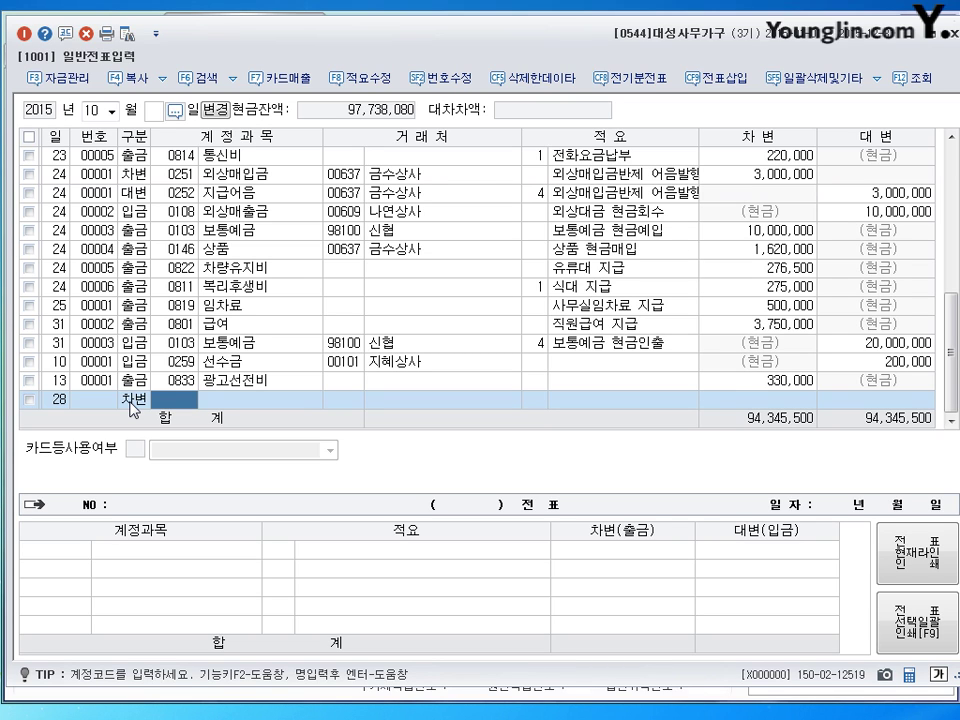
text(0110)
key(Return)
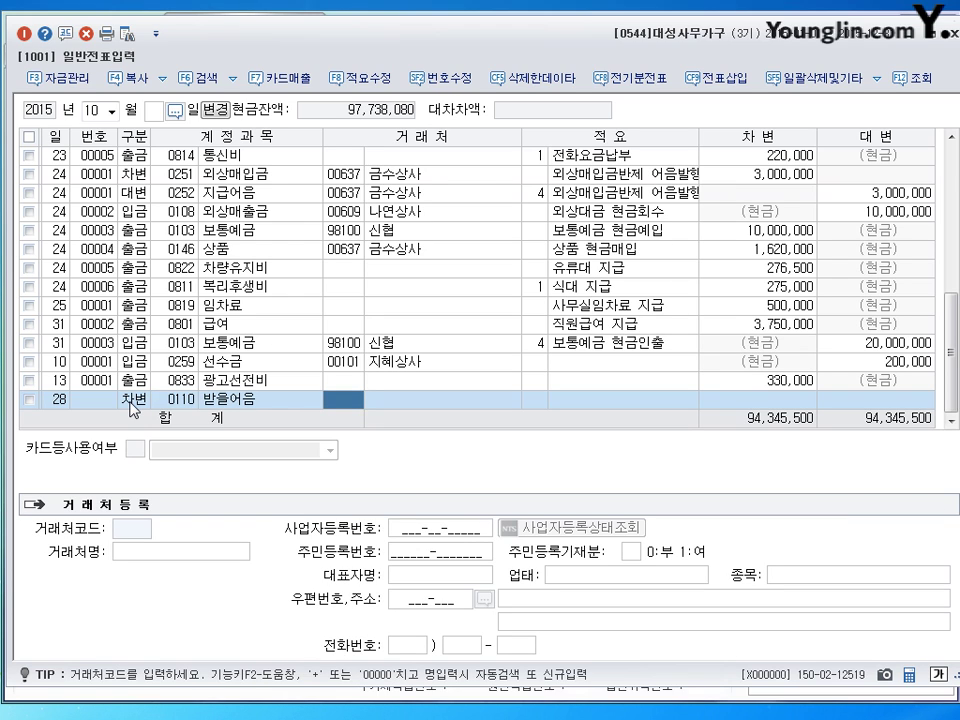
text(수도)
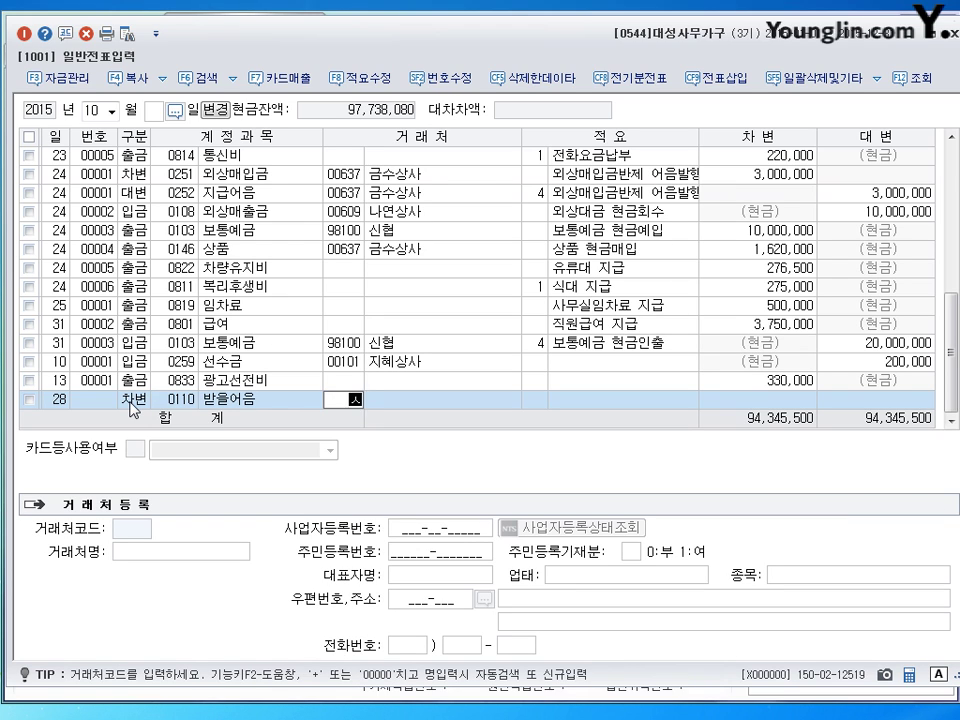
text(ㅇ)
key(Return)
key(Return)
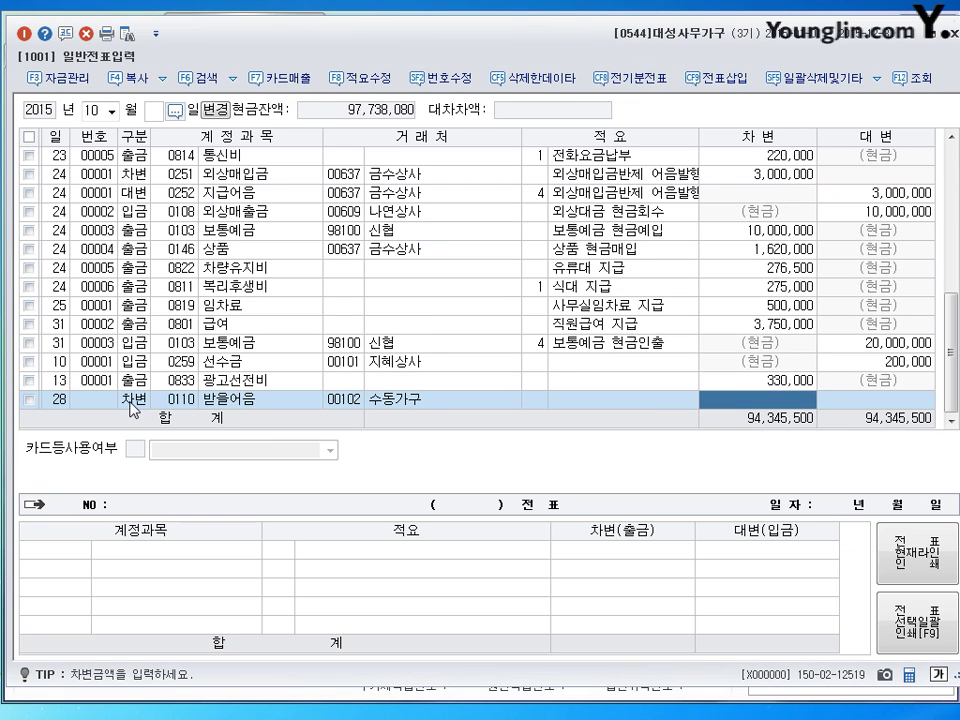
text(2000000)
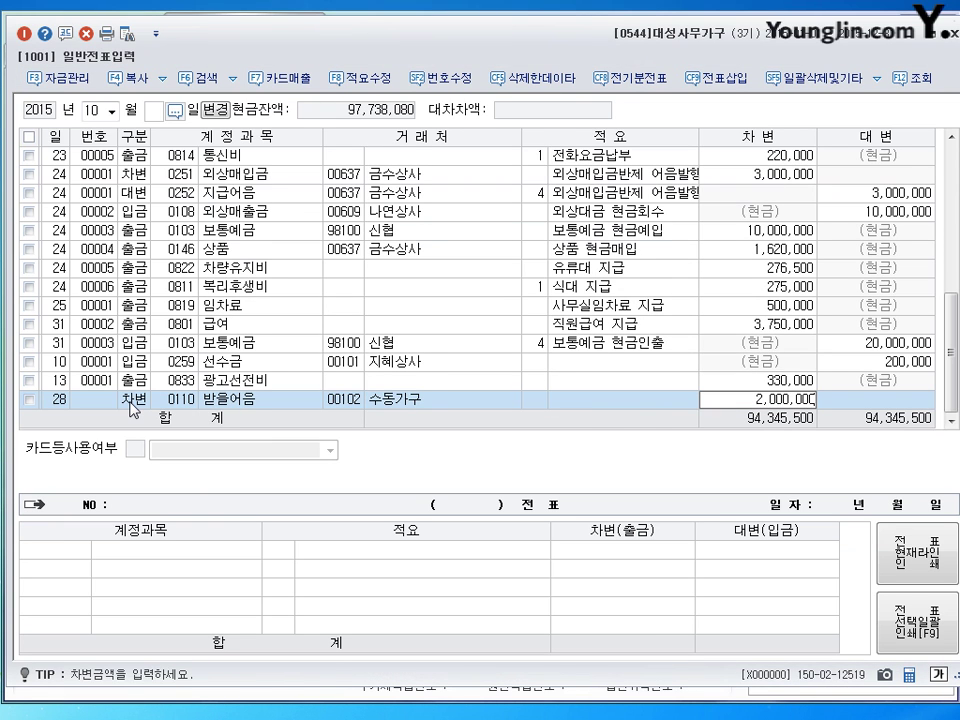
key(Return)
Step: Add a debit (차변) line for 0108 외상매출금 dated 28 October, customer 00102 수동가구, amount 1,000,000, without a memo
text(108)
key(Return)
key(Return)
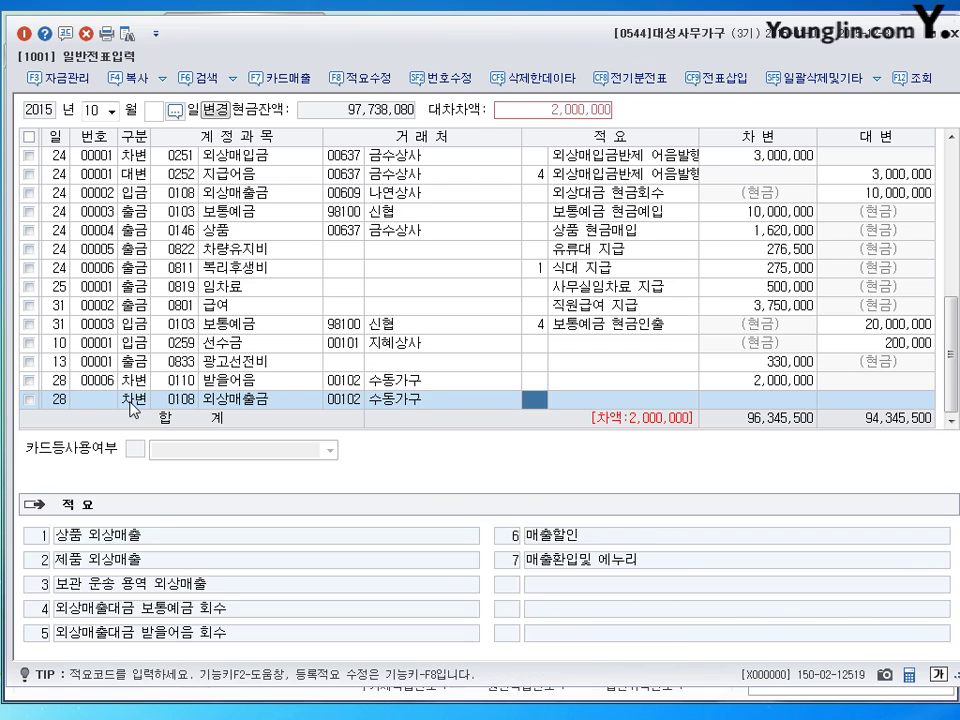
key(Return)
text(1,000,000)
key(Return)
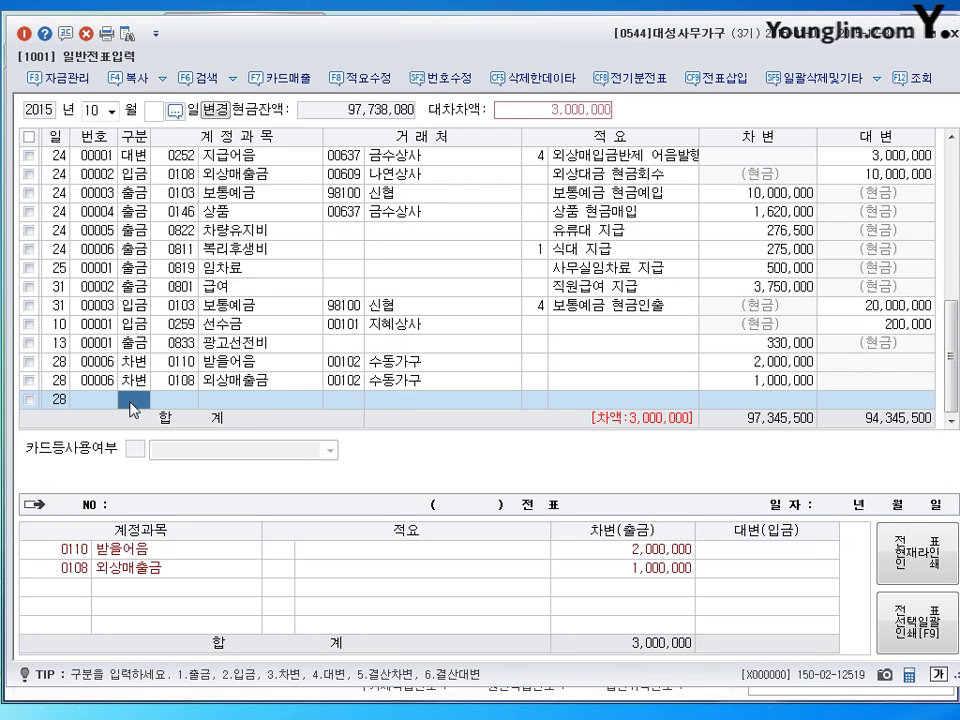
Step: Complete the 28 October voucher with a credit (대변) line for 0401 상품매출, amount 3,000,000, leaving customer and memo blank
text(4401)
key(Return)
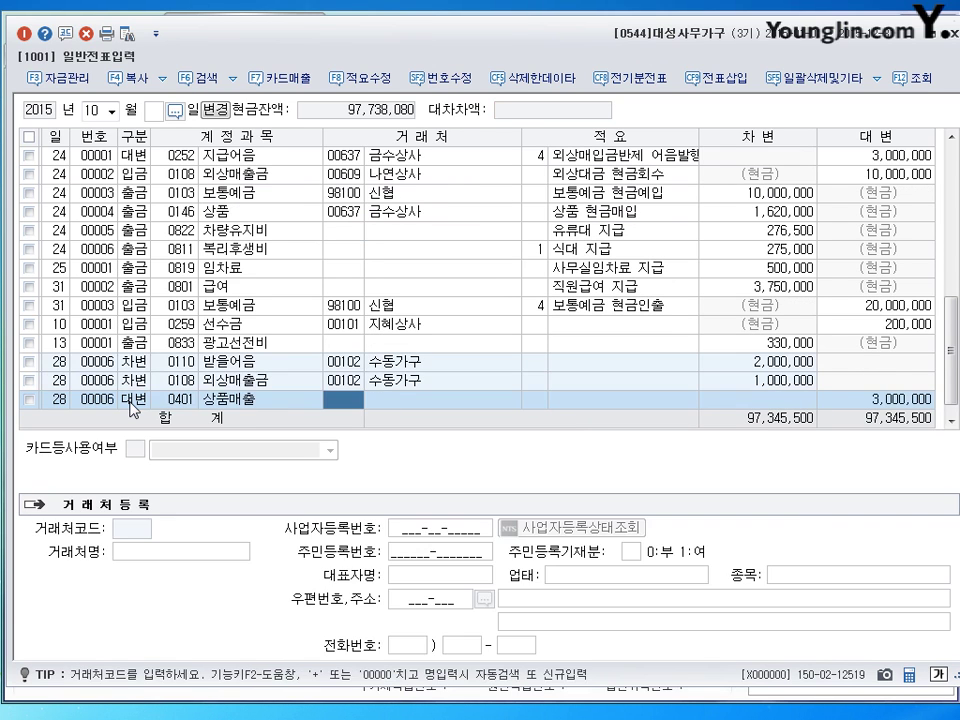
key(Return)
key(Return)
key(Return)
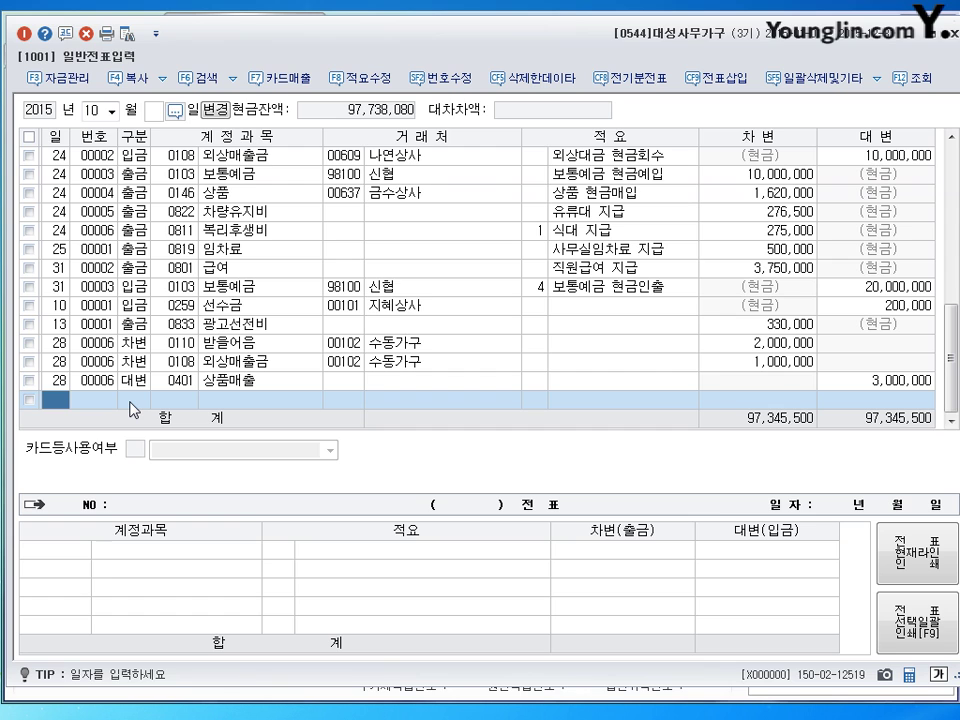
Step: Switch the general voucher entry to November 2015 and load that month's vouchers
key(shift+Tab)
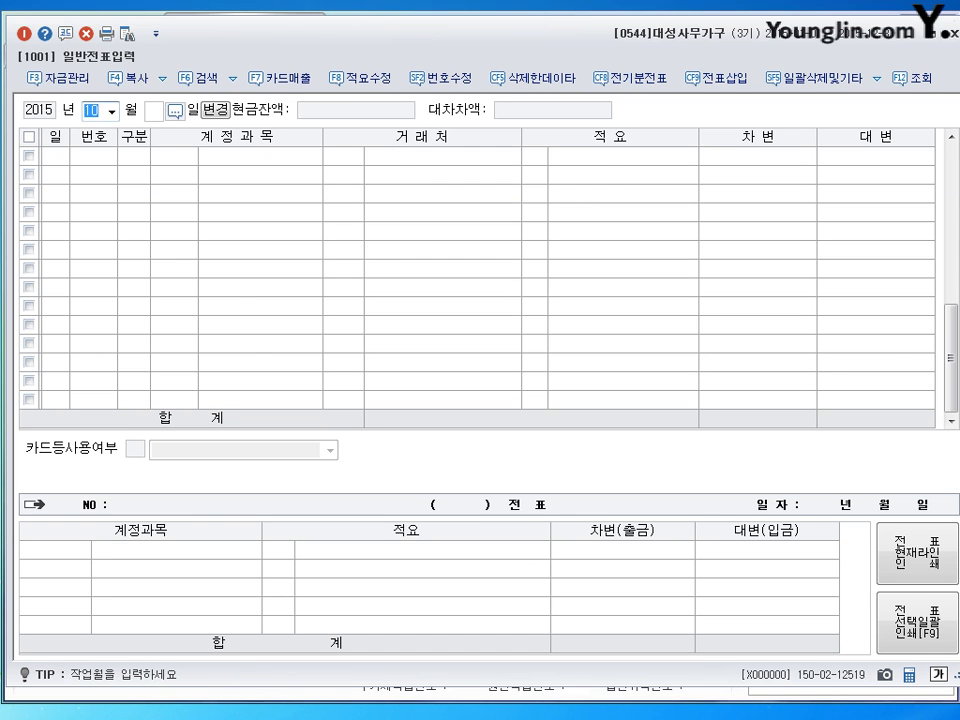
text(11)
key(Return)
Step: Enter a cash payment (출금) line dated 4 November for 0813 접대비, amount 200,000, with no customer or memo
text(4)
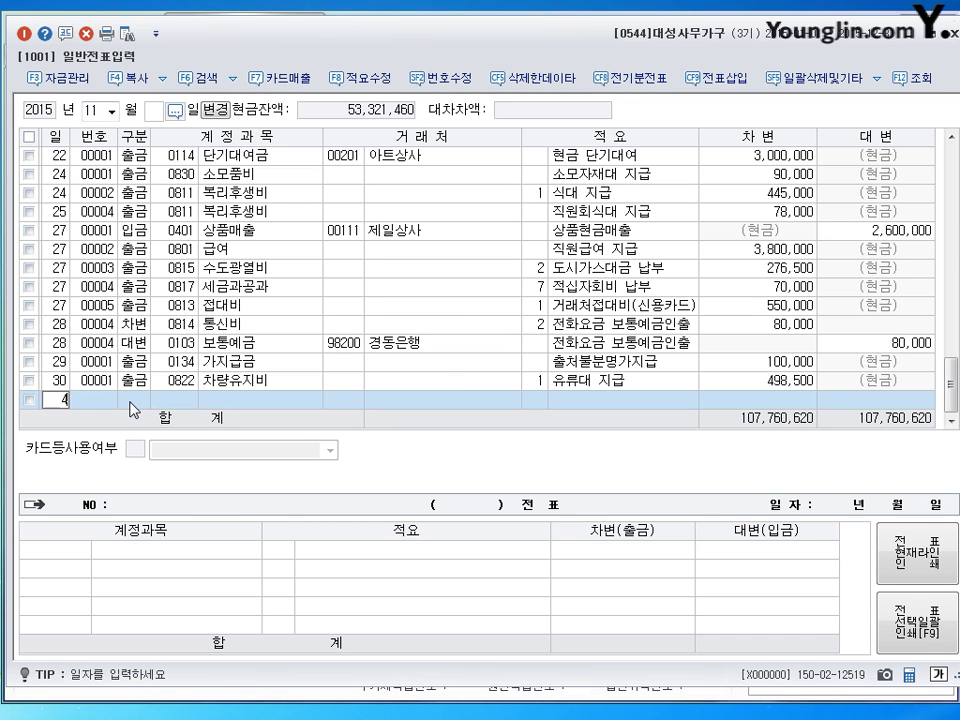
key(Return)
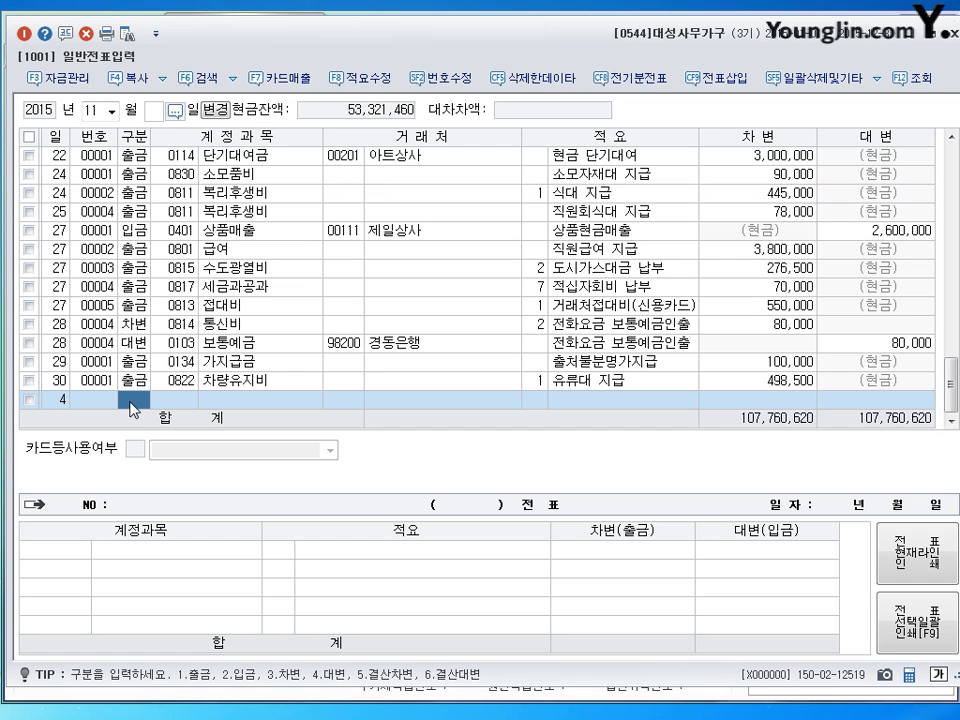
text(1)
key(Return)
text(813)
key(Return)
key(Return)
key(Return)
key(Return)
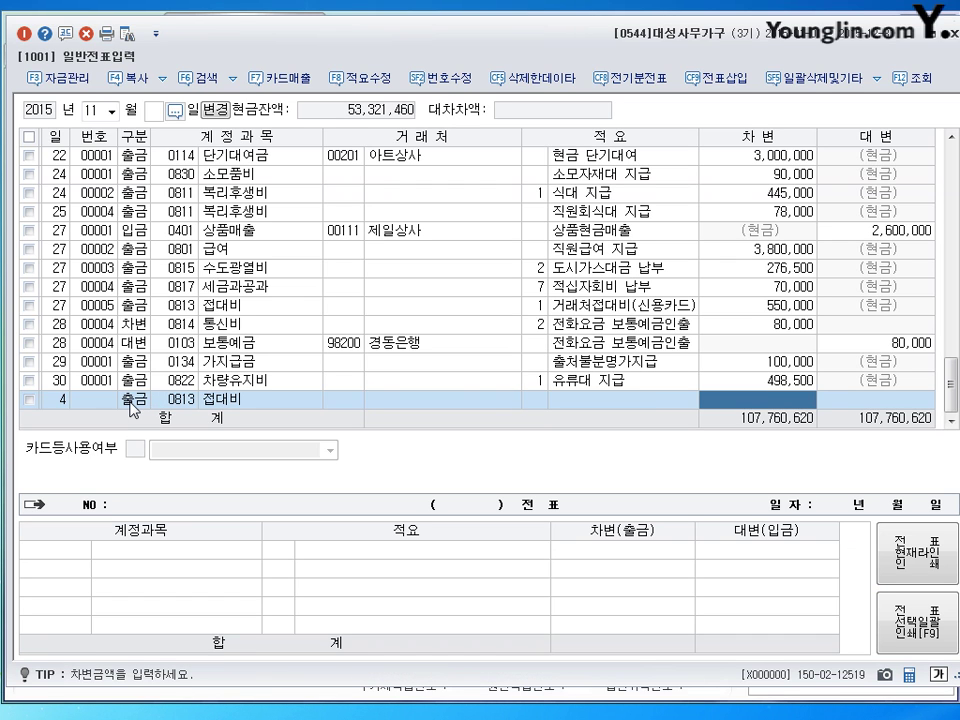
text(2000000)
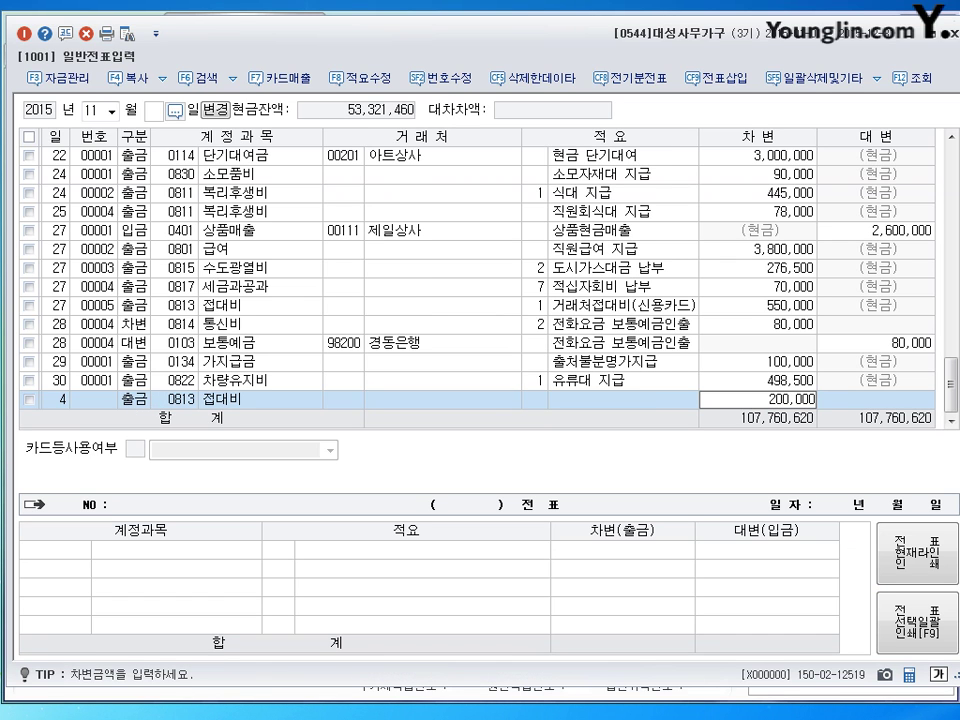
key(Return)
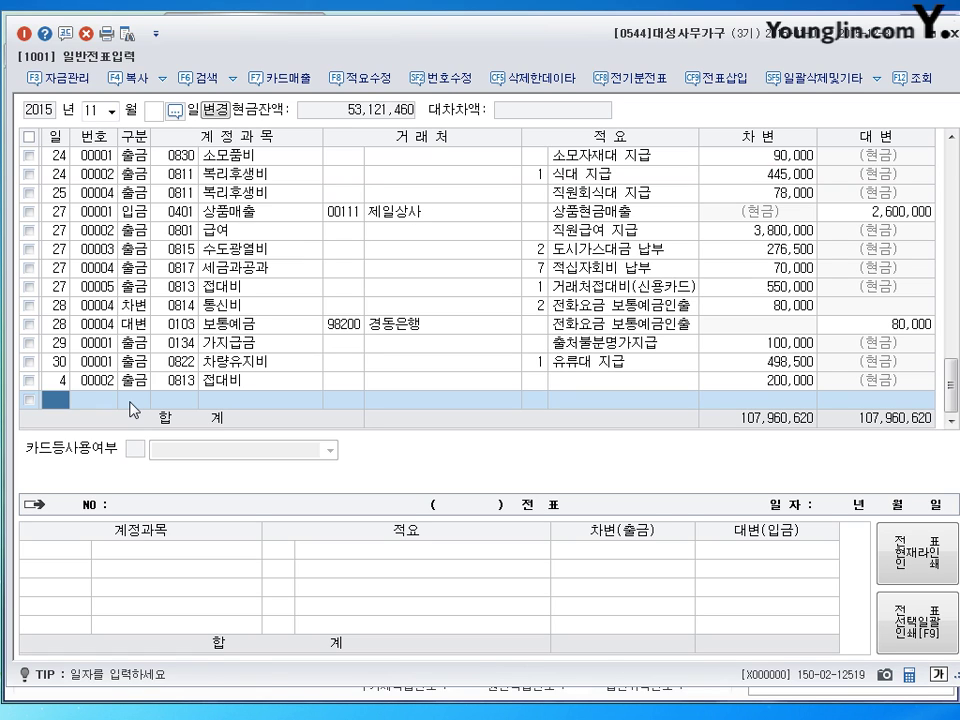
Step: Start a debit (차변) line dated 14 November with account 0209 감가상각누계액, the one for 차량운반구
text(14)
key(Return)
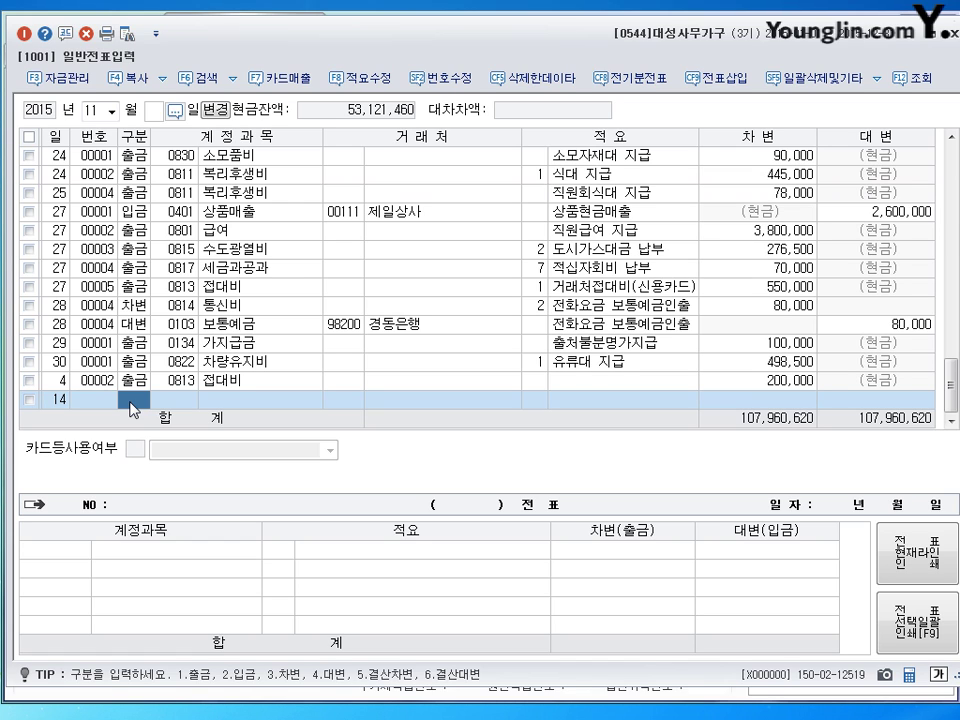
text(3)
key(Return)
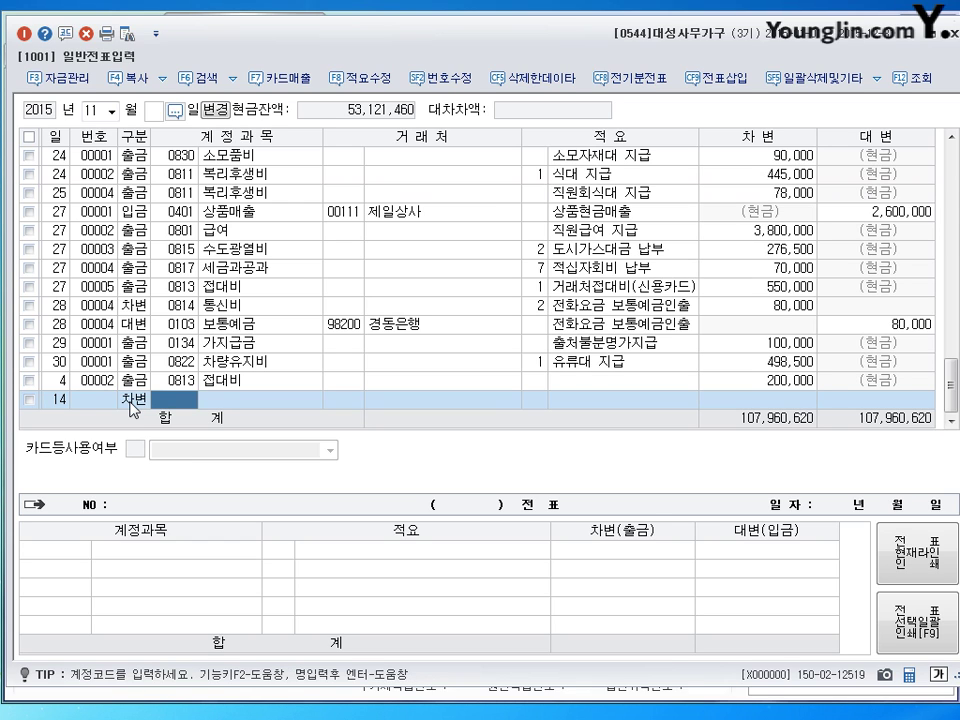
text(감ㄱ)
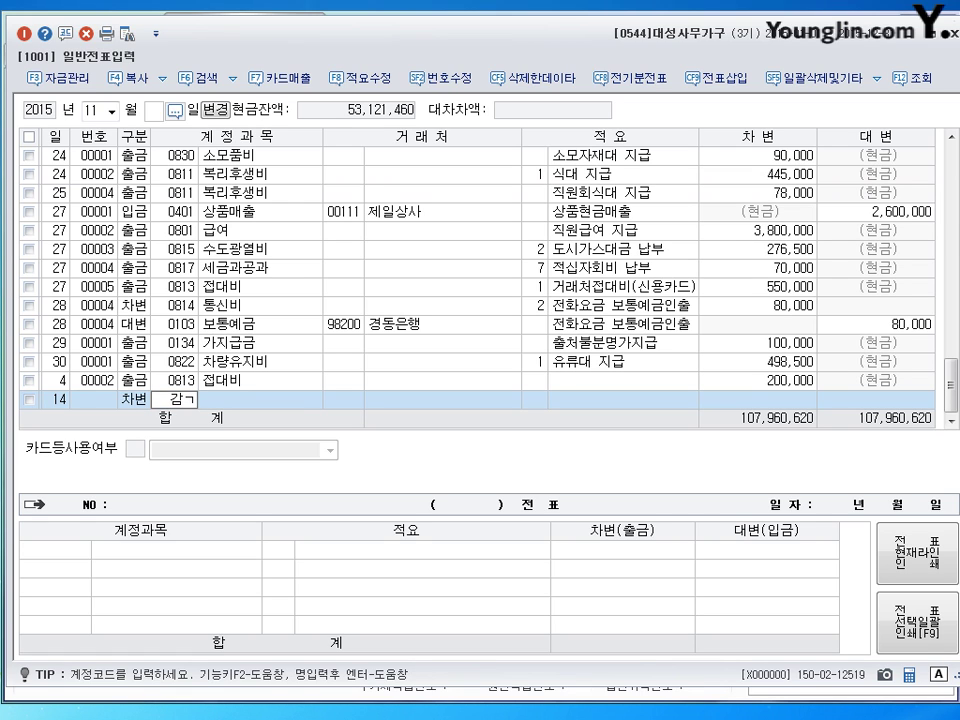
text(ㅏ)
key(Return)
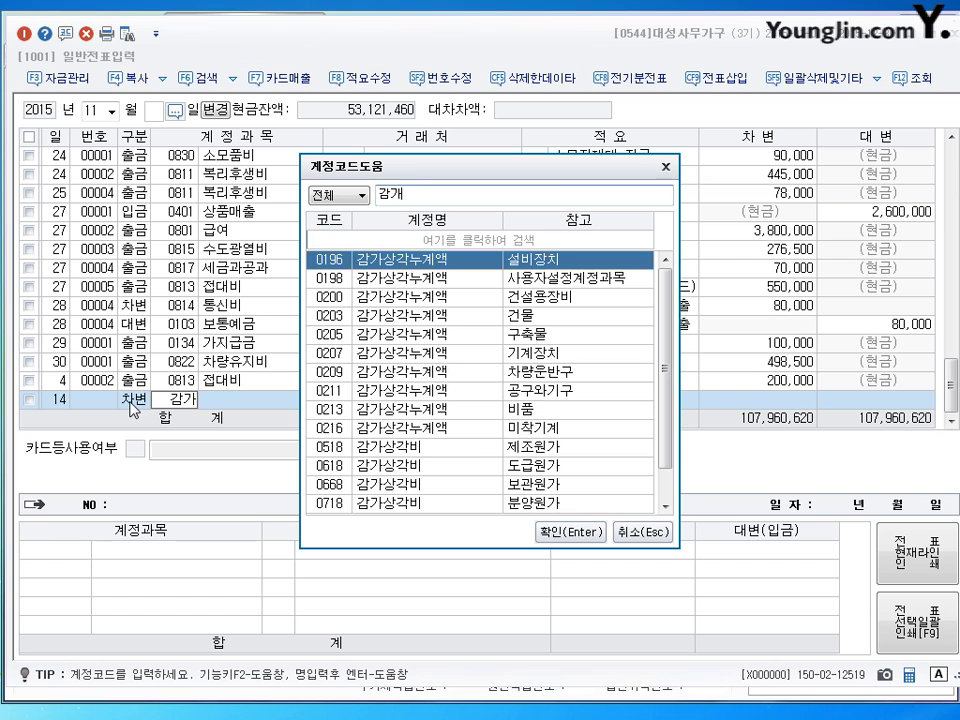
drag(492, 172, 552, 156)
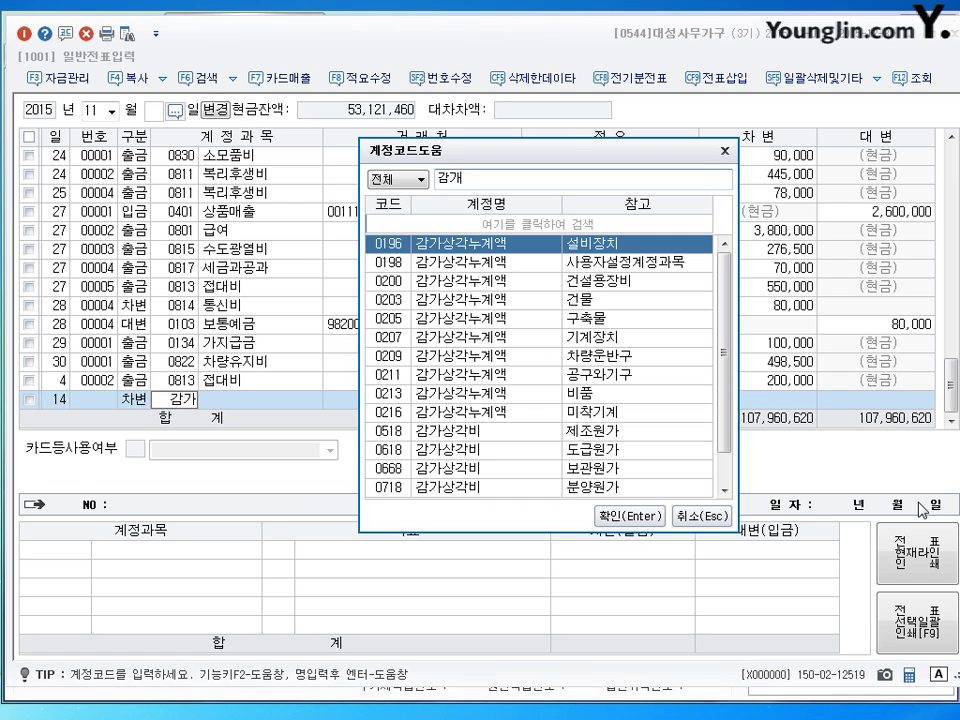
key(BackSpace)
text(가)
click(432, 356)
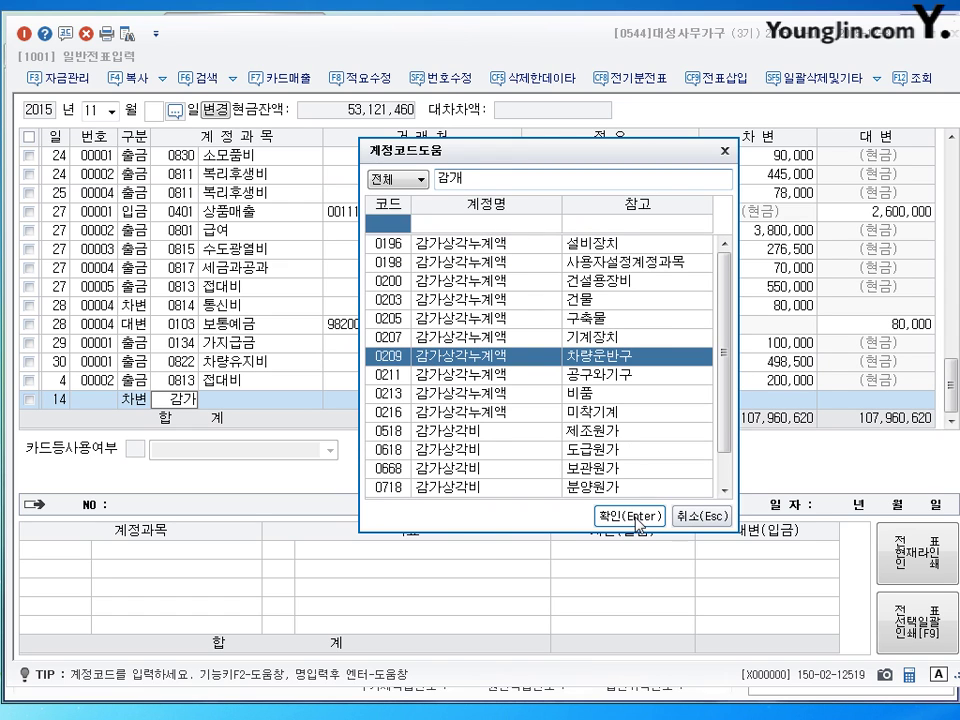
click(637, 517)
Step: Leave the memo of the 0209 감가상각누계액 line blank and set its debit amount to 4,000,000
key(Return)
key(Return)
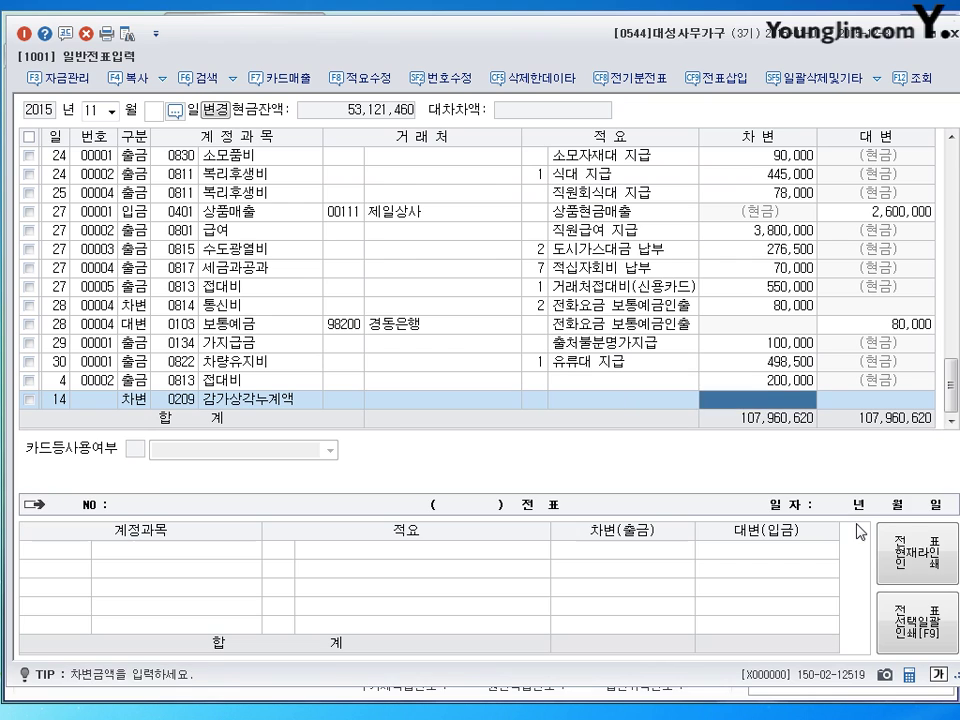
text(4000000)
key(Return)
Step: Add a debit (차변) line dated 14 November for 0120 미수금, customer 00320 군산상사, amount 3,000,000, without a memo
text(3)
key(Return)
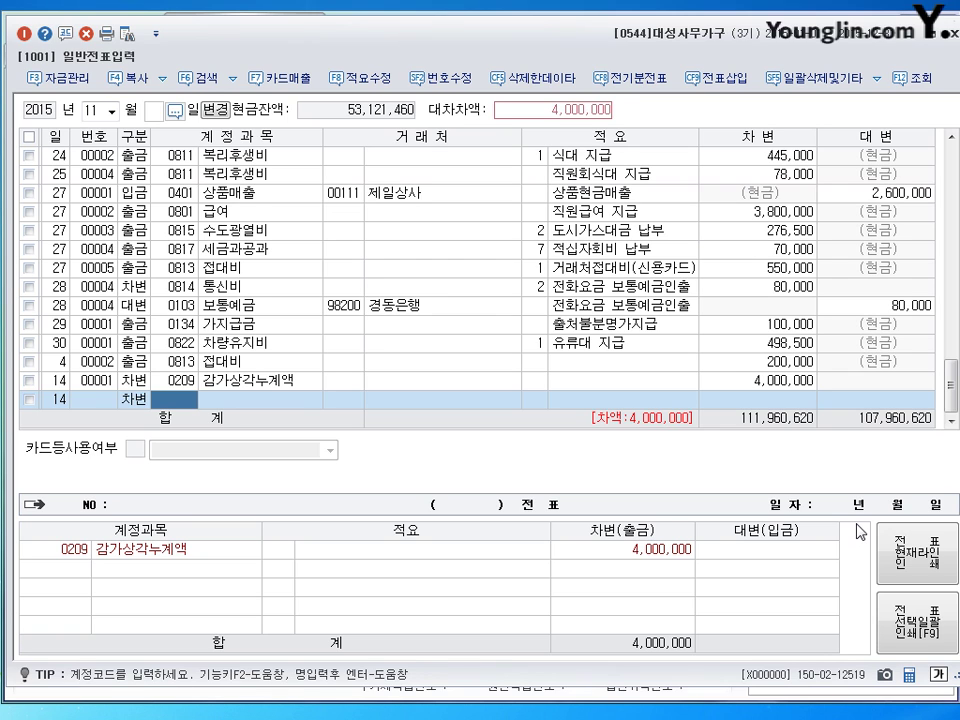
text(120)
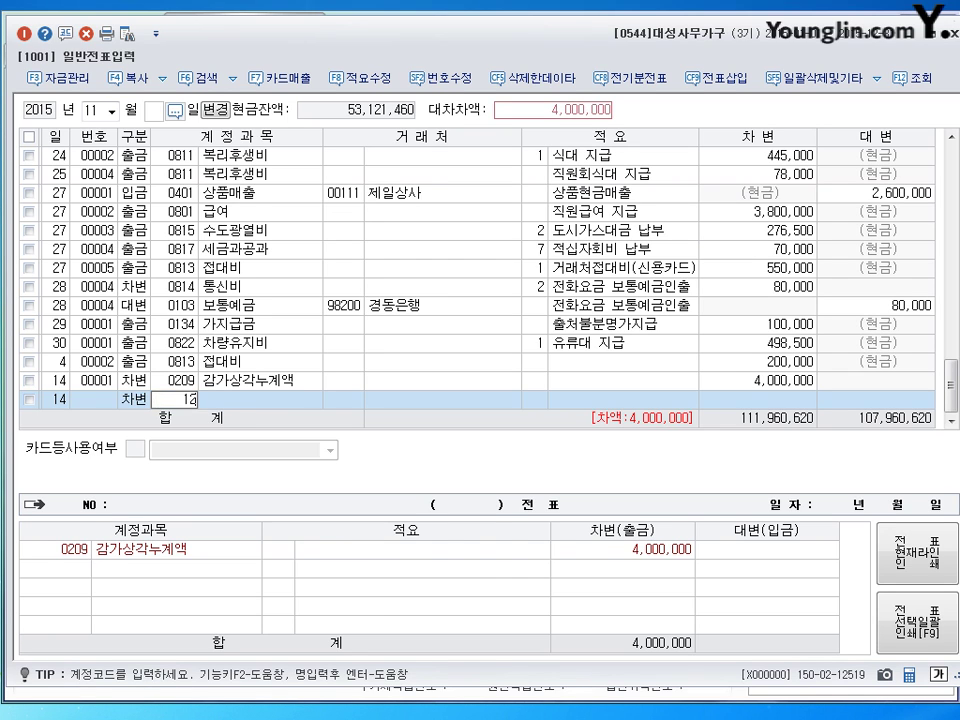
key(Return)
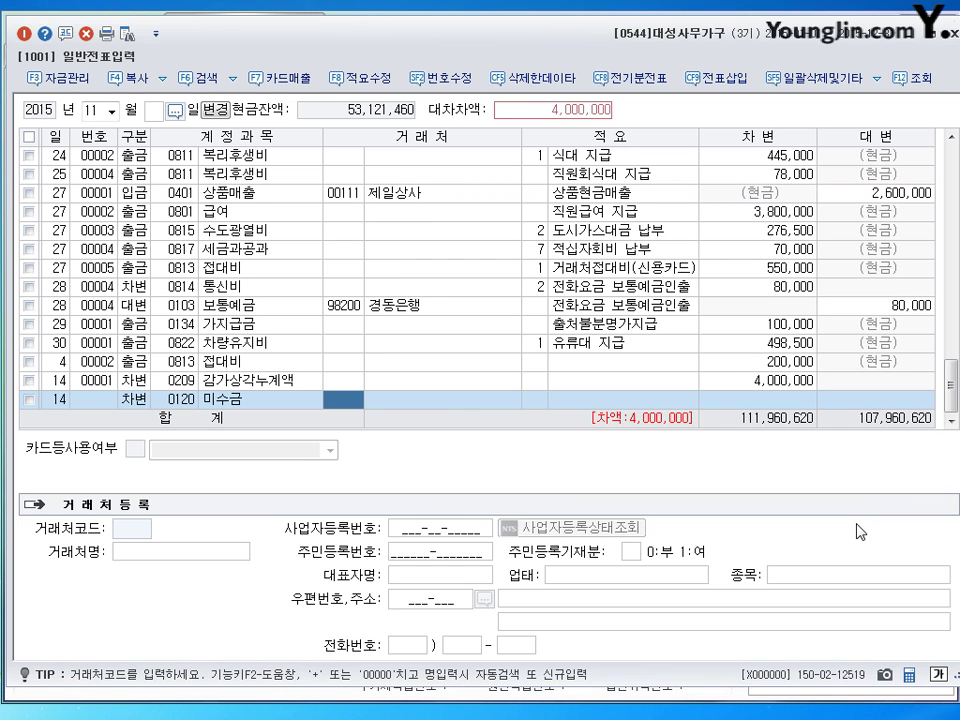
text(군산)
key(Return)
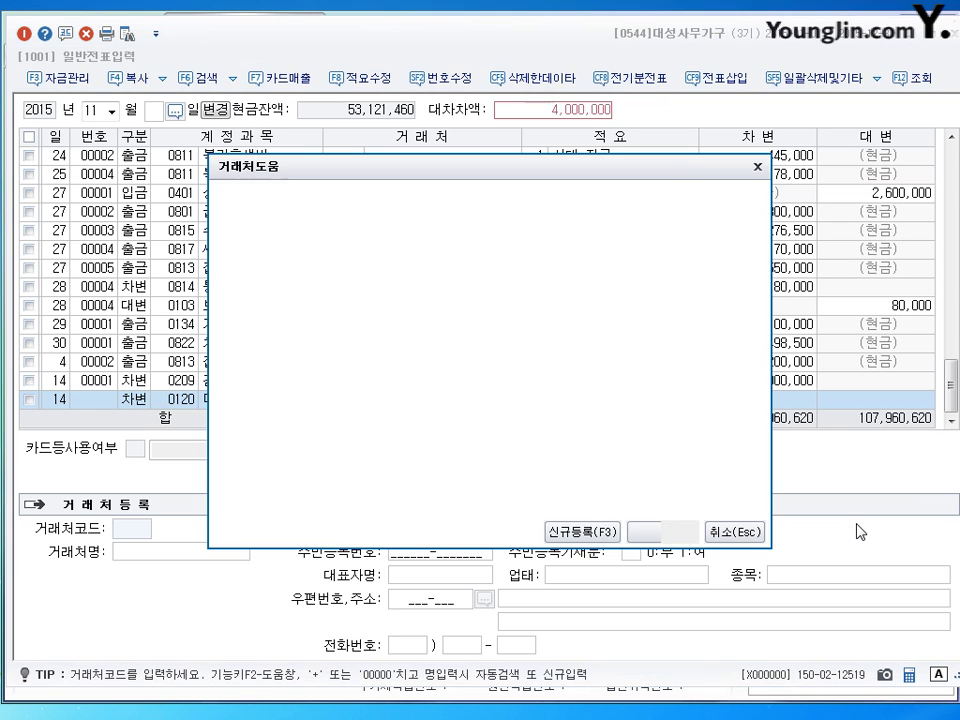
key(Return)
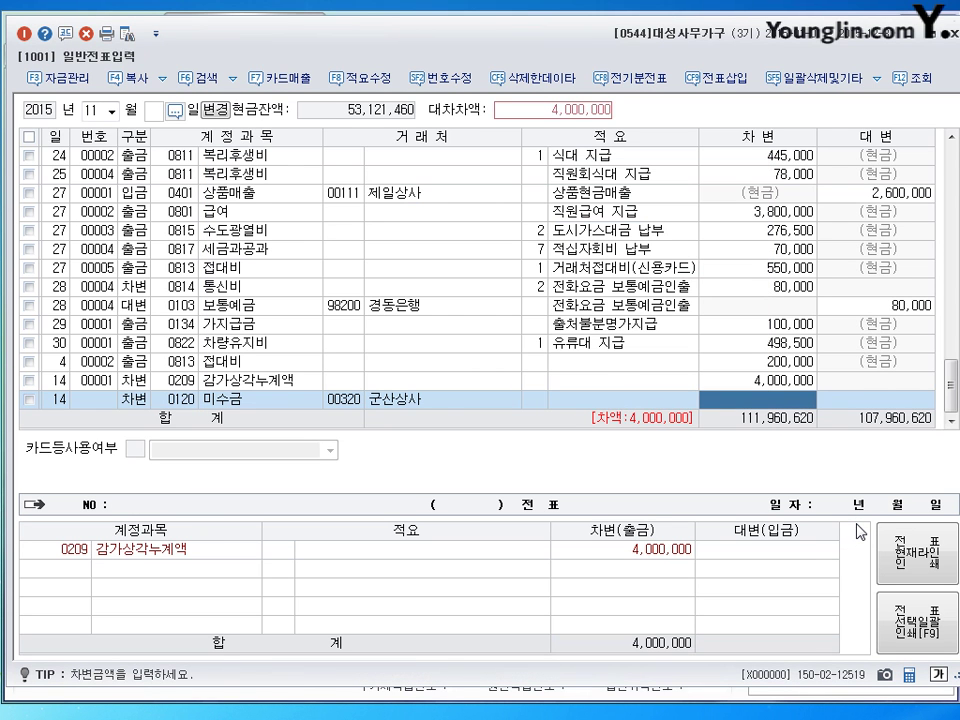
text(3000000)
key(Return)
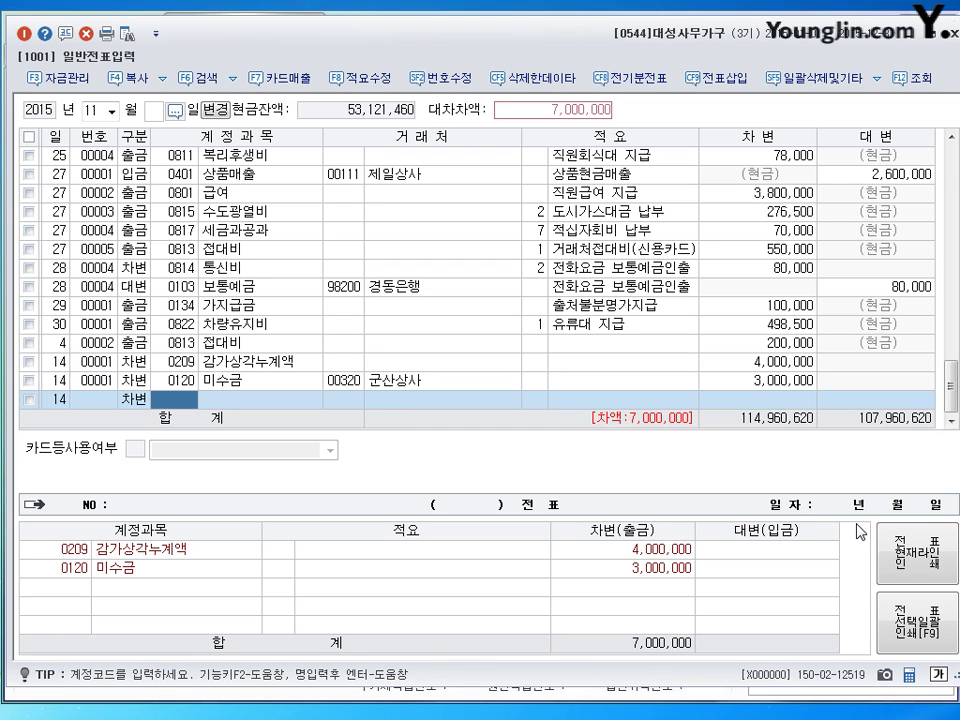
Step: Add a 14 November debit (차변) line for 0970 유형자산처분손실, amount 1,000,000, leaving customer and memo blank
text(970)
key(Return)
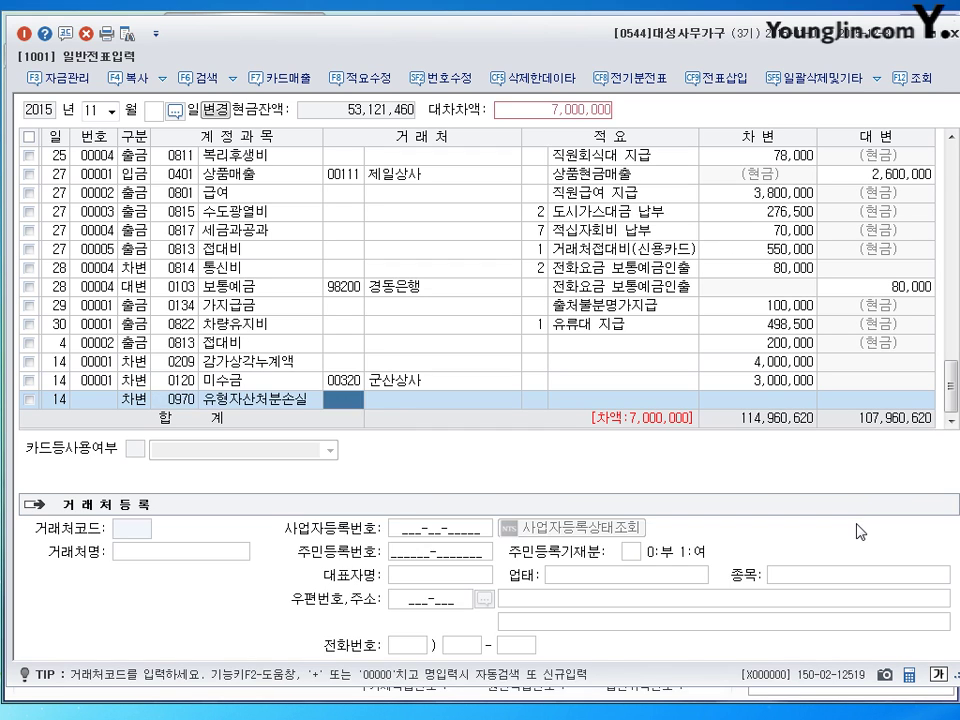
key(Return)
key(Return)
text(1)
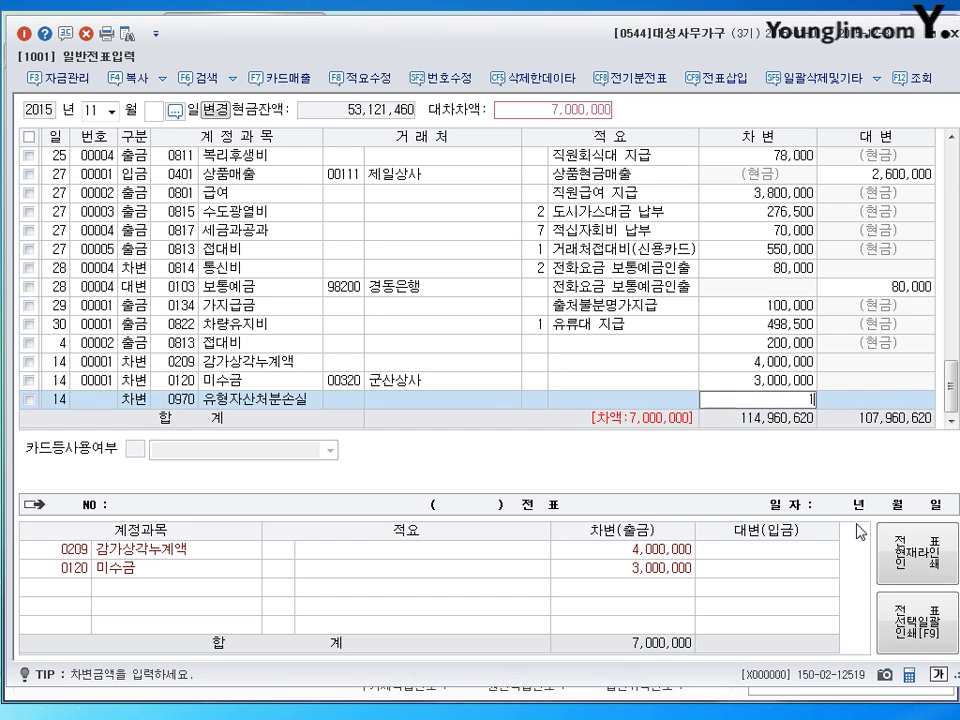
text(,000,000)
key(Return)
Step: Complete the 14 November voucher with a credit (대변) line for 0208 차량운반구, amount 8,000,000, without customer or memo
text(4)
key(Return)
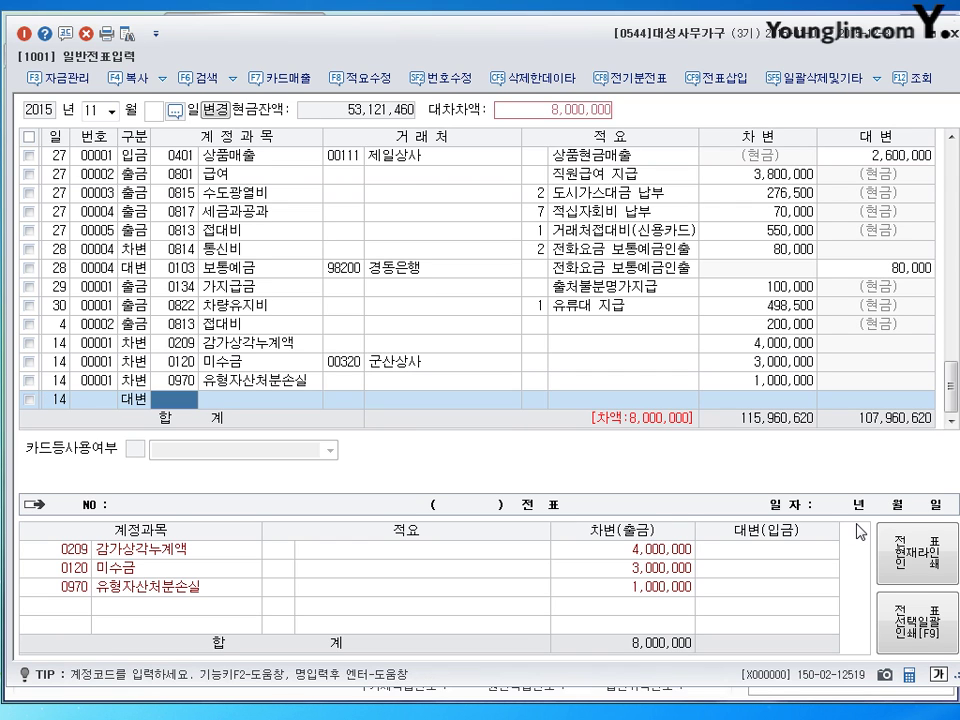
text(208)
key(Return)
key(Return)
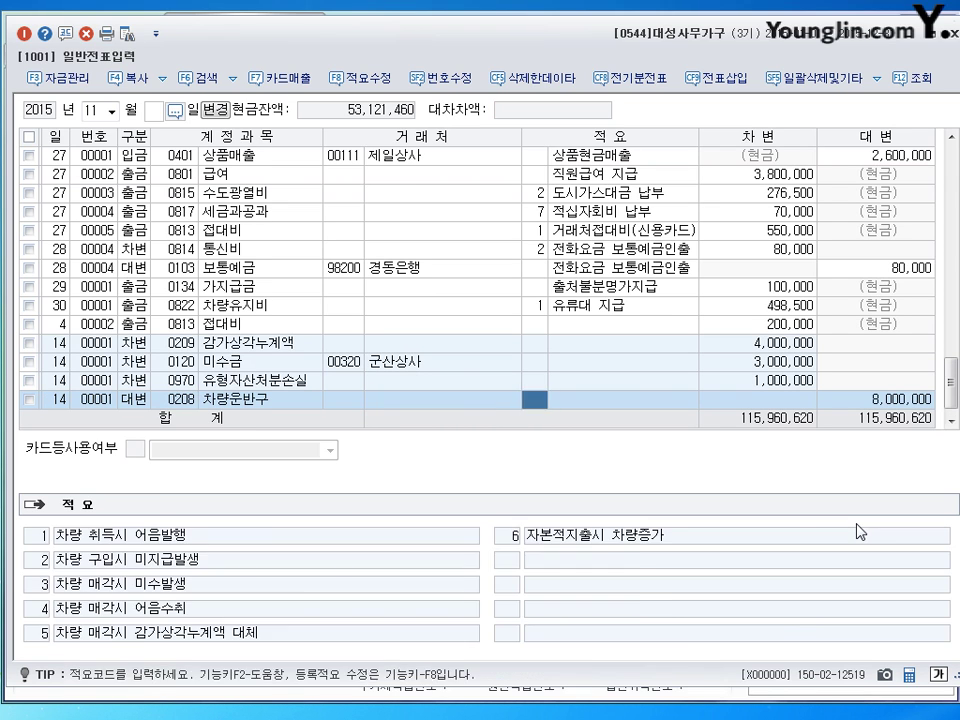
key(Return)
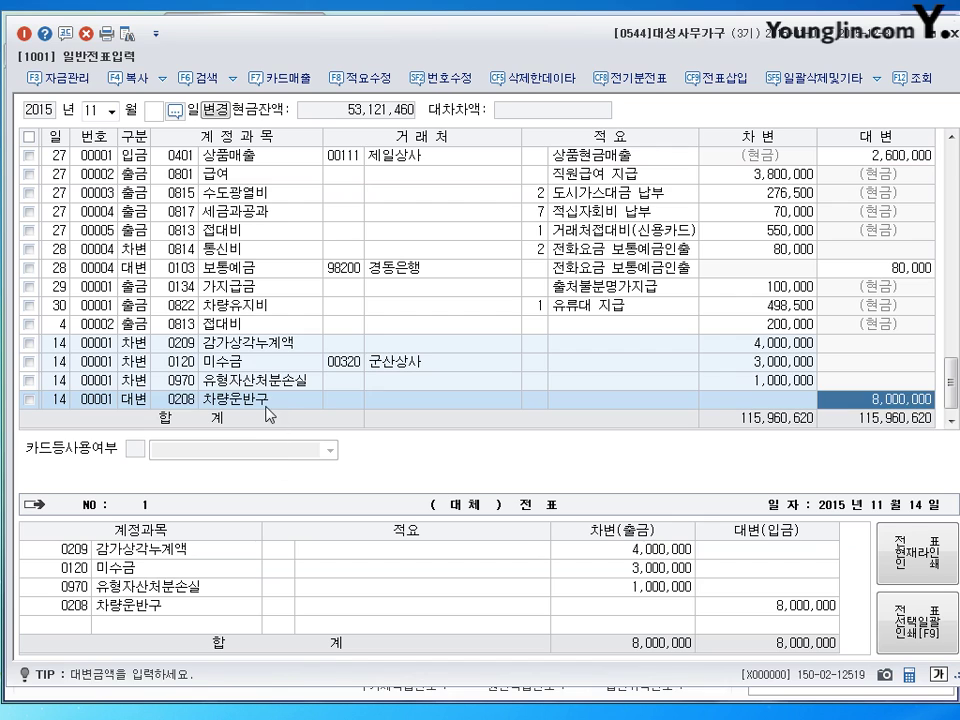
click(184, 399)
click(888, 400)
key(Return)
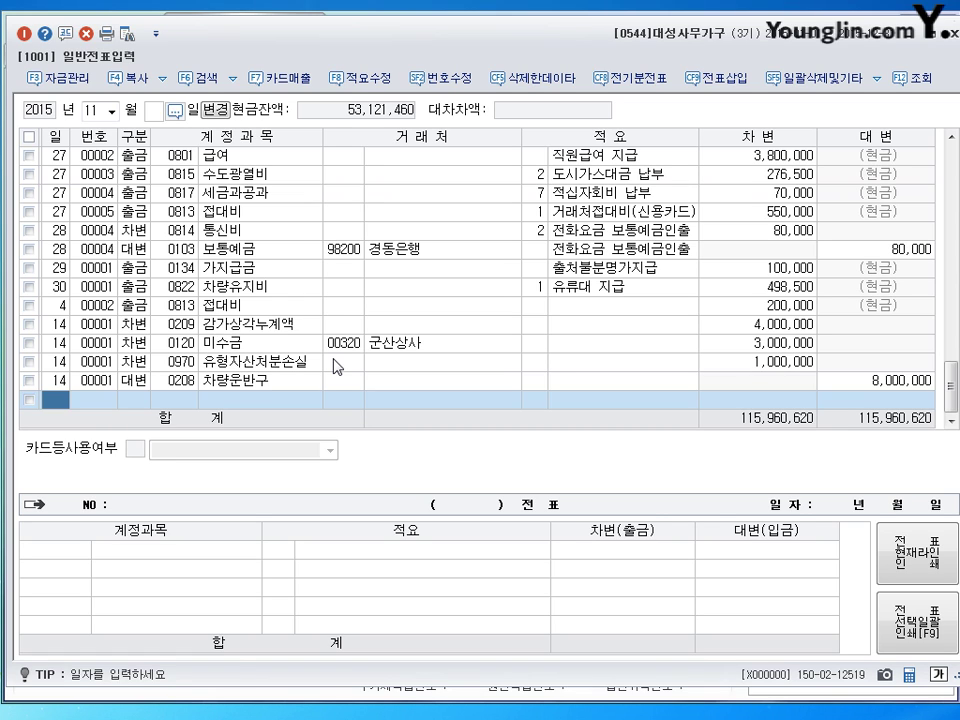
Step: Load the general vouchers dated 4 August 2015
click(92, 109)
text(8)
key(Return)
text(4)
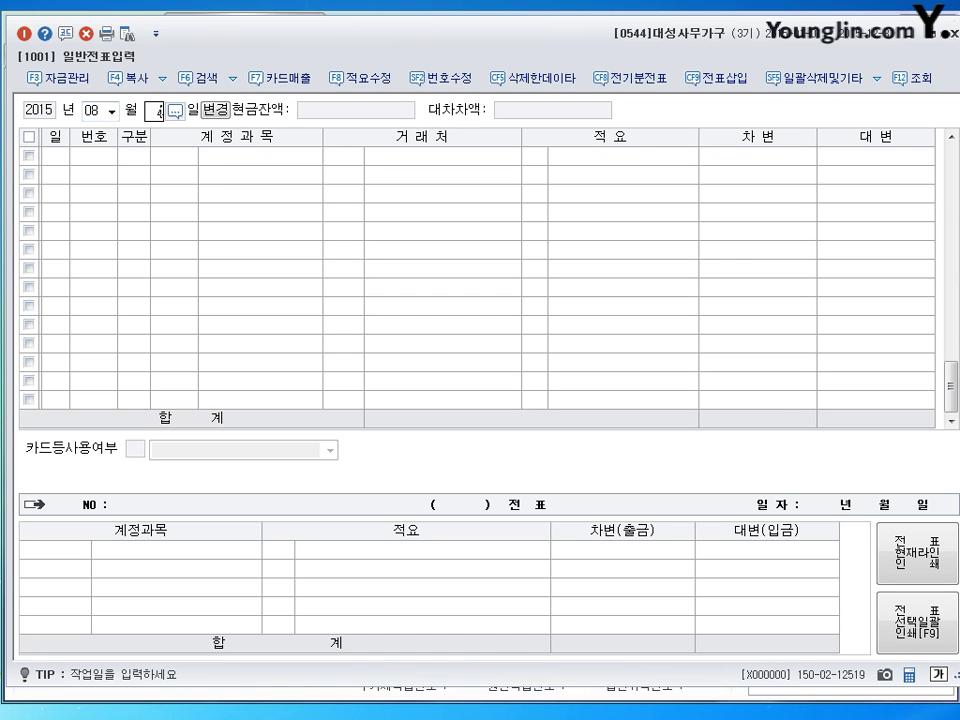
key(Return)
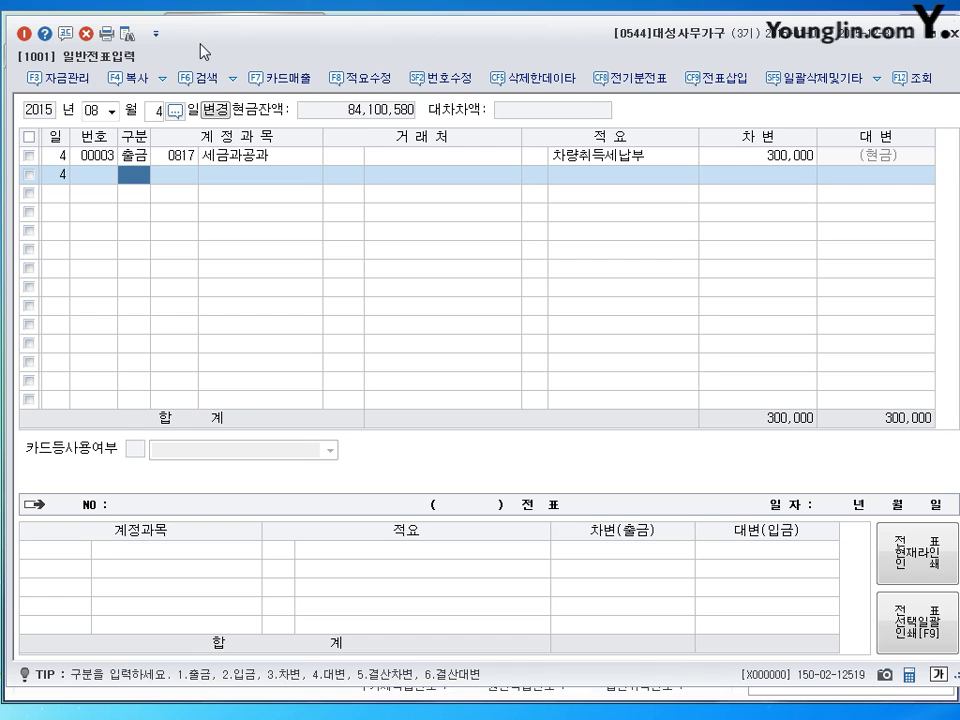
Step: Change the account of the 4 August cash payment with memo 차량취득세납부 to 0208 차량운반구
click(184, 157)
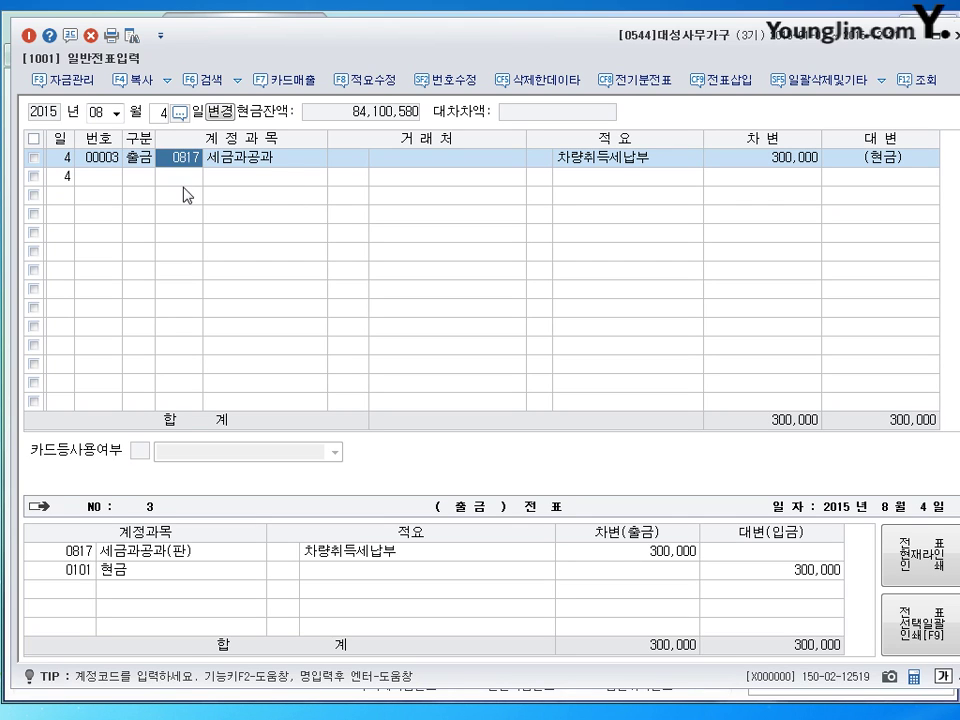
text(208)
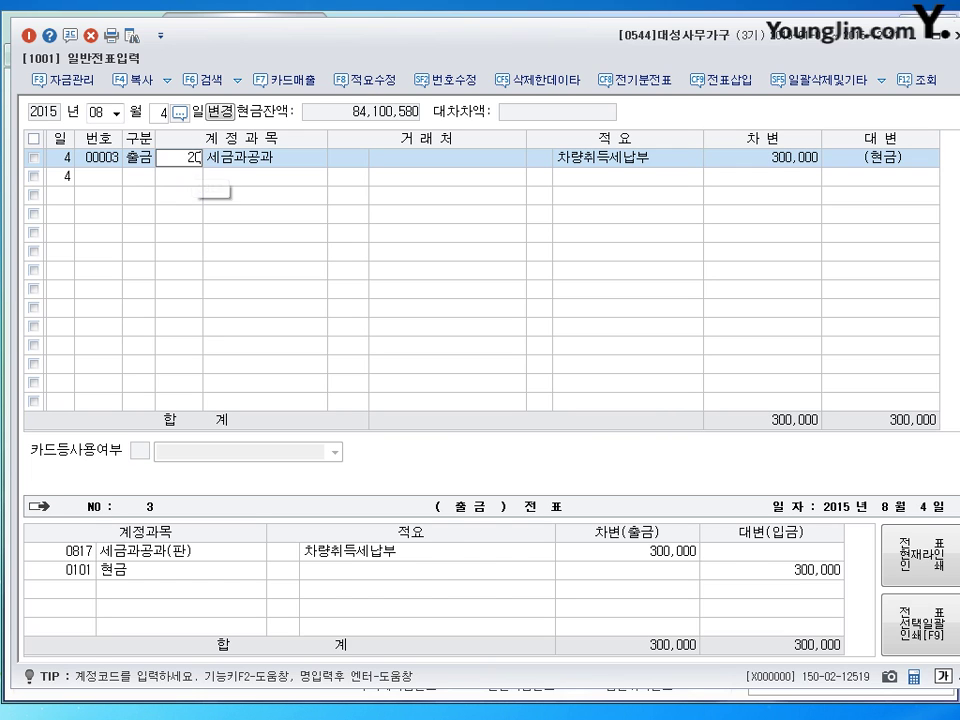
key(Return)
key(Return)
key(Return)
click(182, 160)
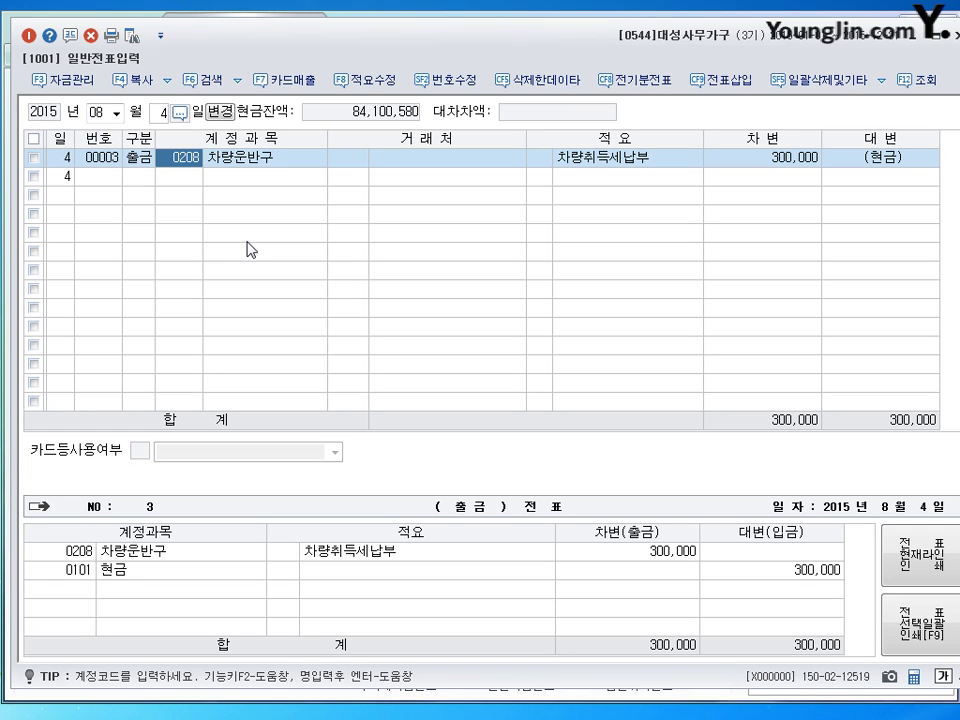
Step: Load the general vouchers dated 29 November 2015
click(104, 112)
text(2)
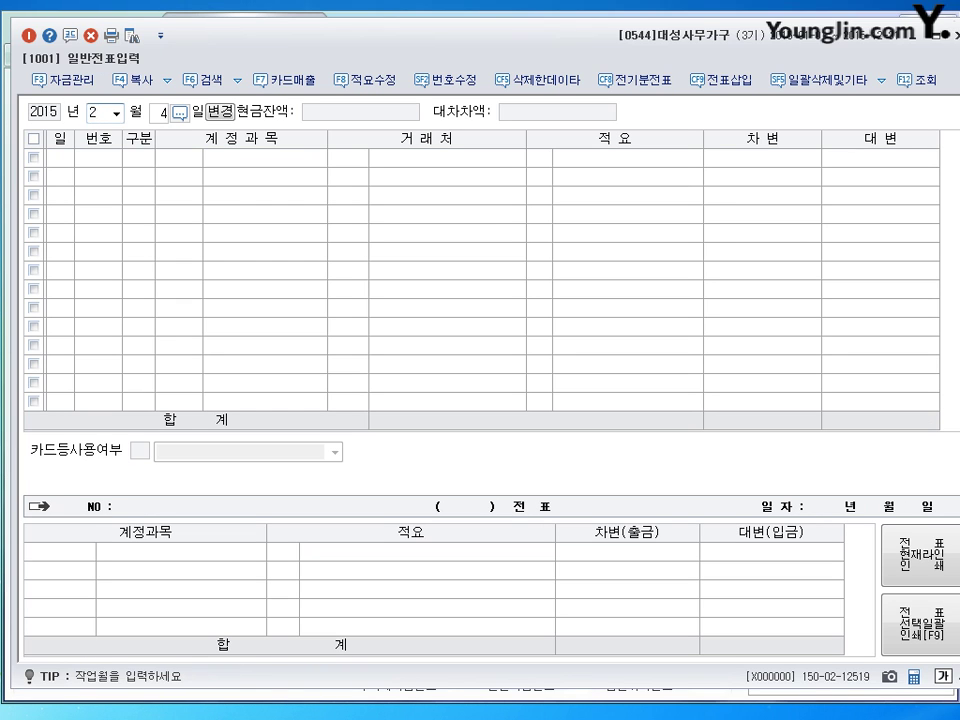
key(BackSpace)
text(11)
key(Return)
text(29)
key(Return)
Step: Change the account of the 29 November cash payment with memo 출처불분명가지급 to 0811 복리후생비
key(Up)
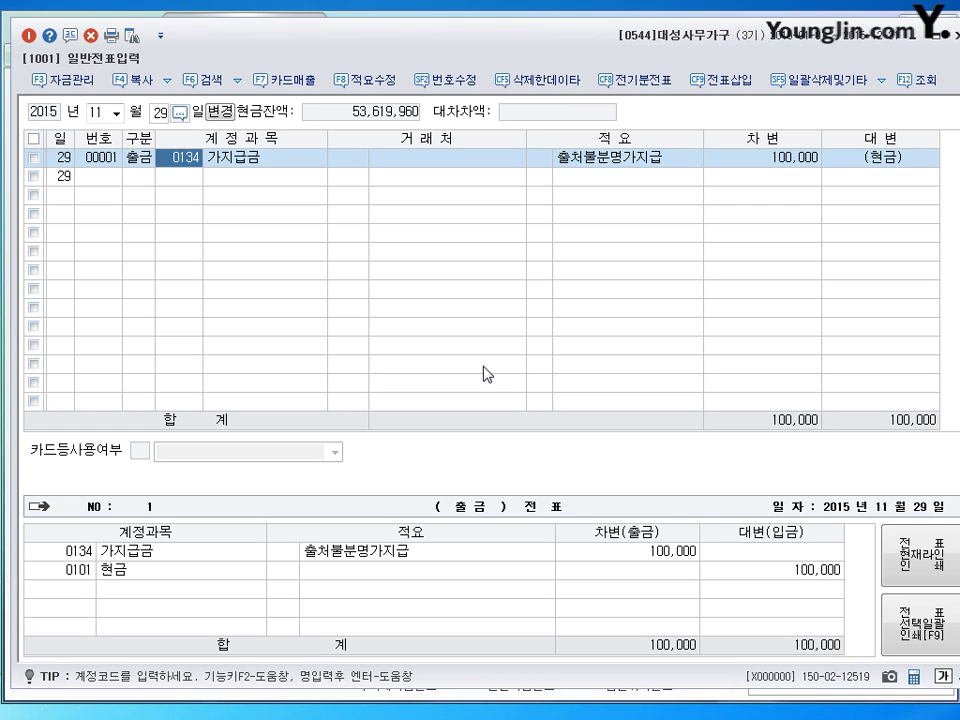
text(8)
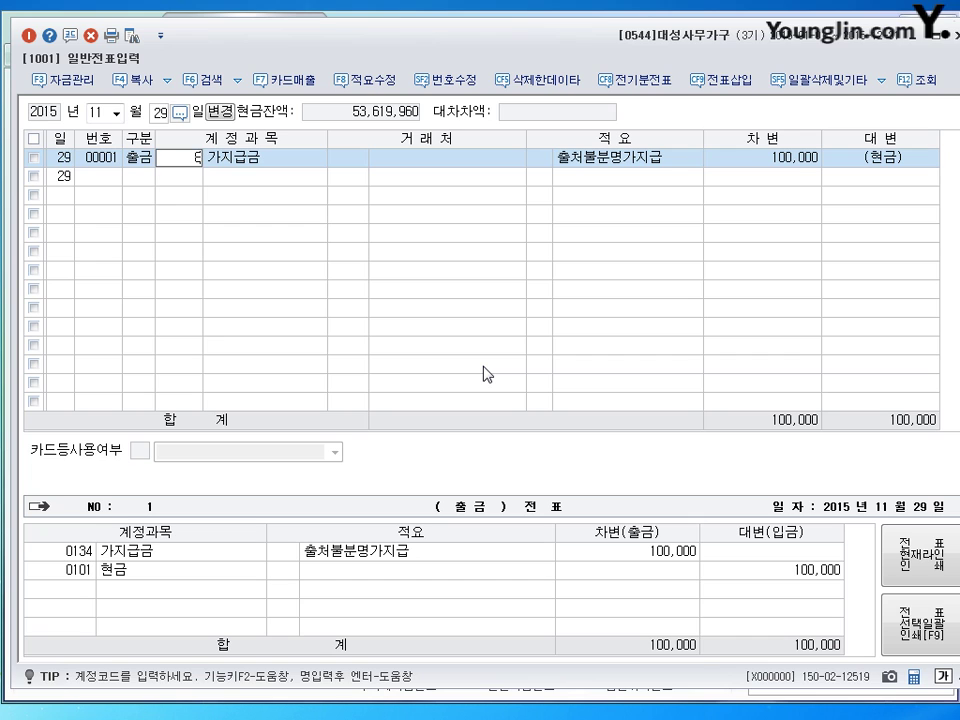
text(11)
key(Return)
key(Return)
key(Up)
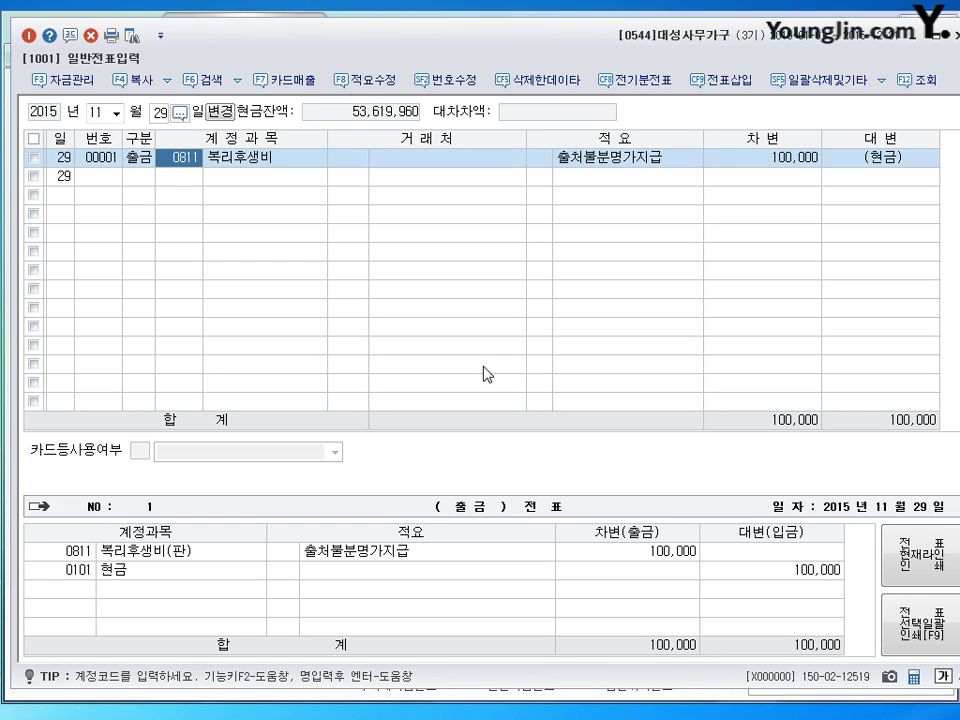
click(184, 181)
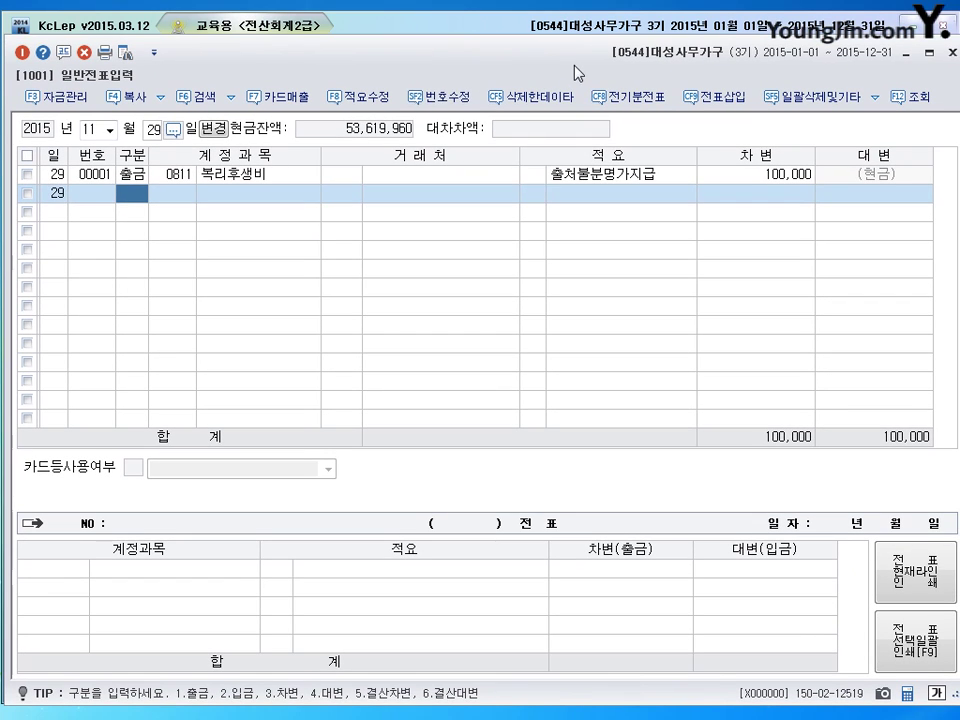
Step: Load the general vouchers dated 31 December 2015
click(95, 112)
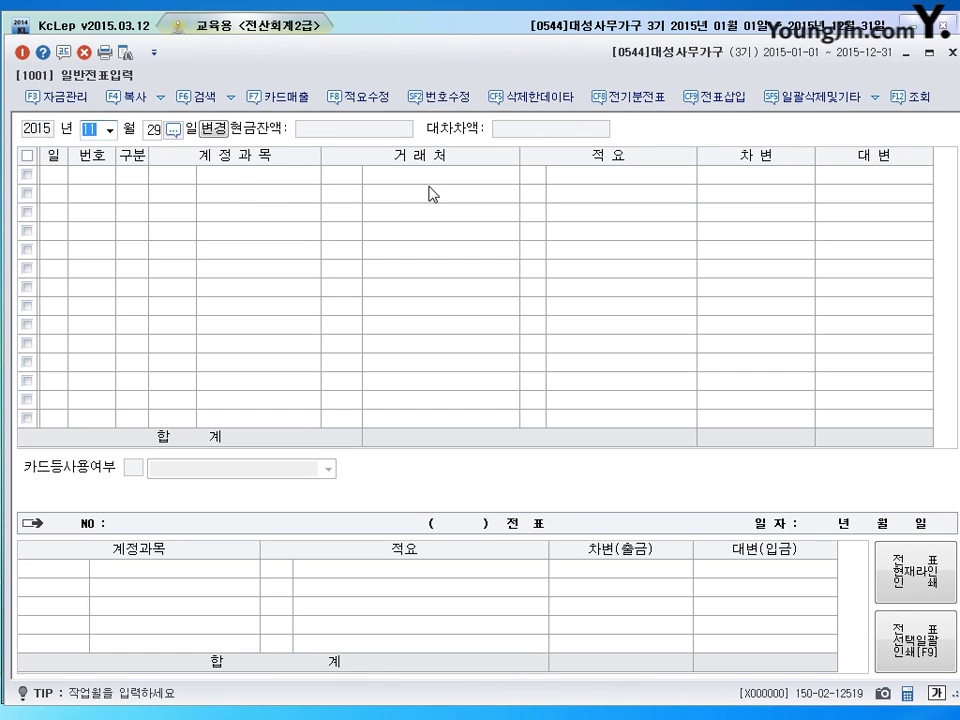
text(1231)
key(Return)
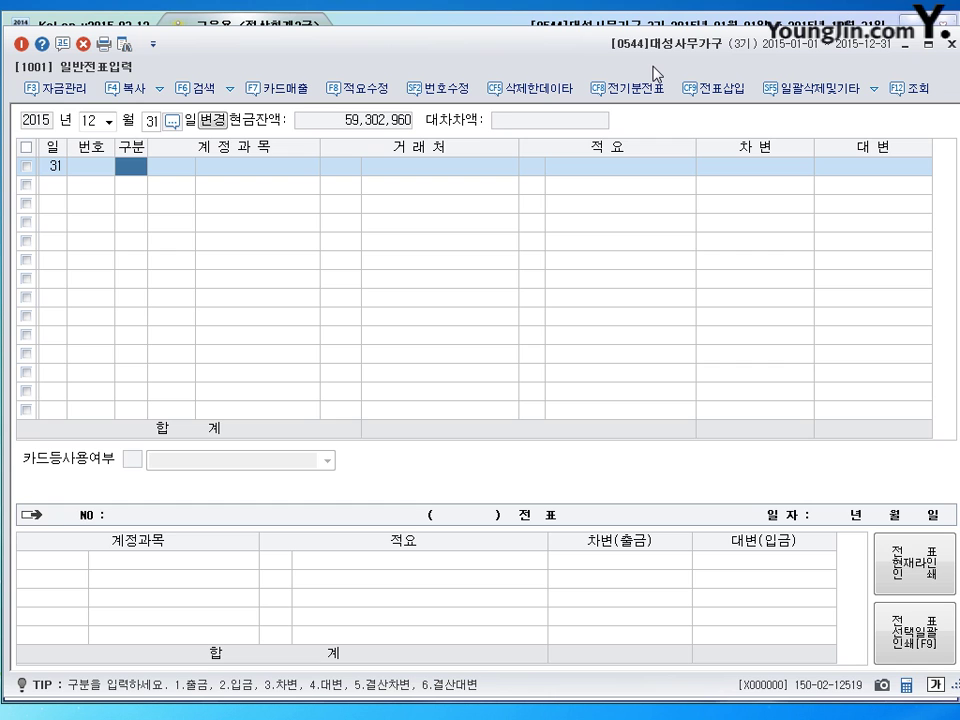
Step: Close the general voucher entry and display the trial balance (합계잔액시산표) as of 31 December 2015
drag(655, 74, 822, 172)
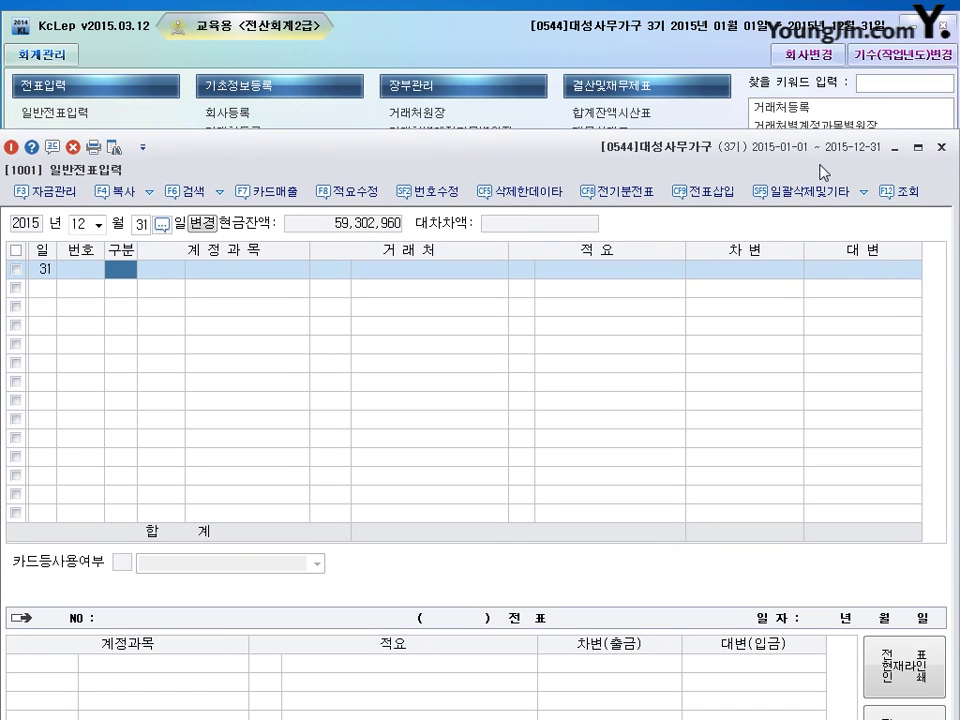
key(Escape)
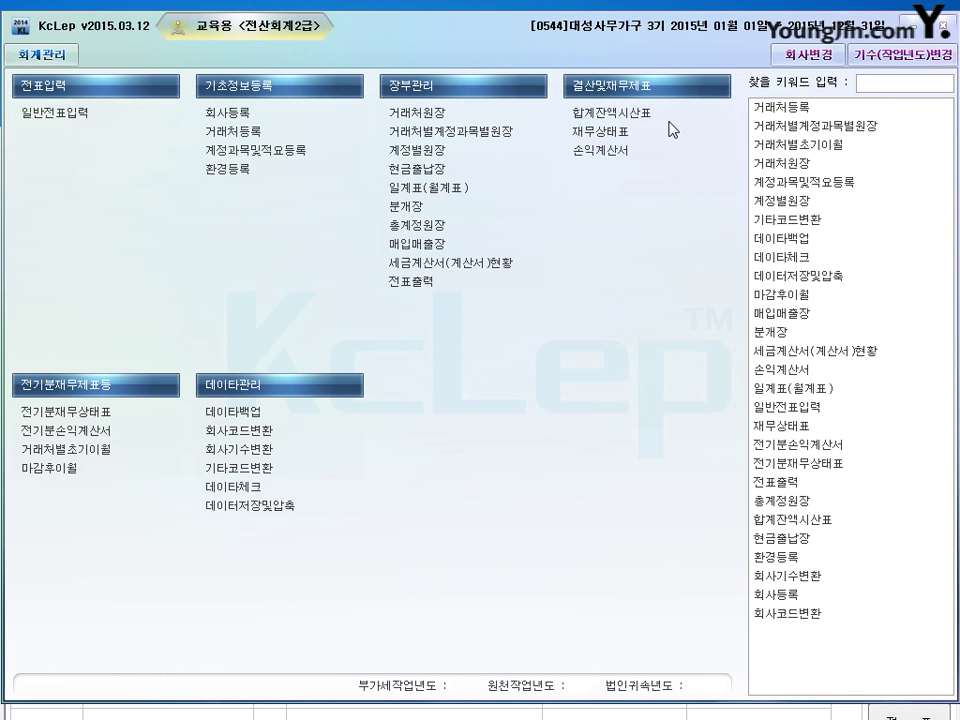
click(668, 120)
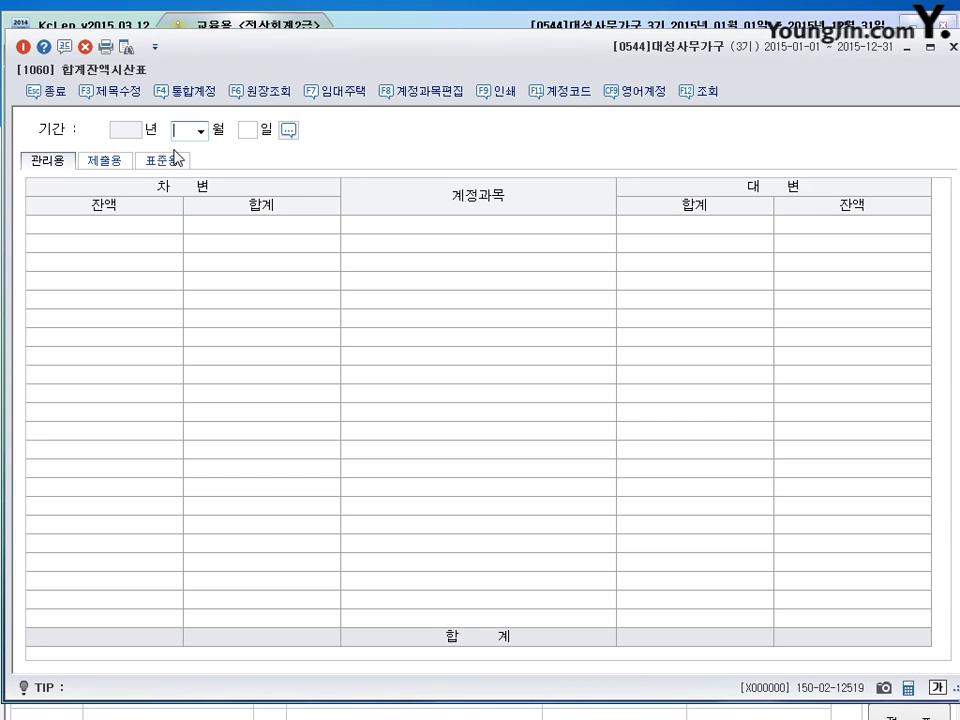
text(12)
key(Return)
text(31)
key(Return)
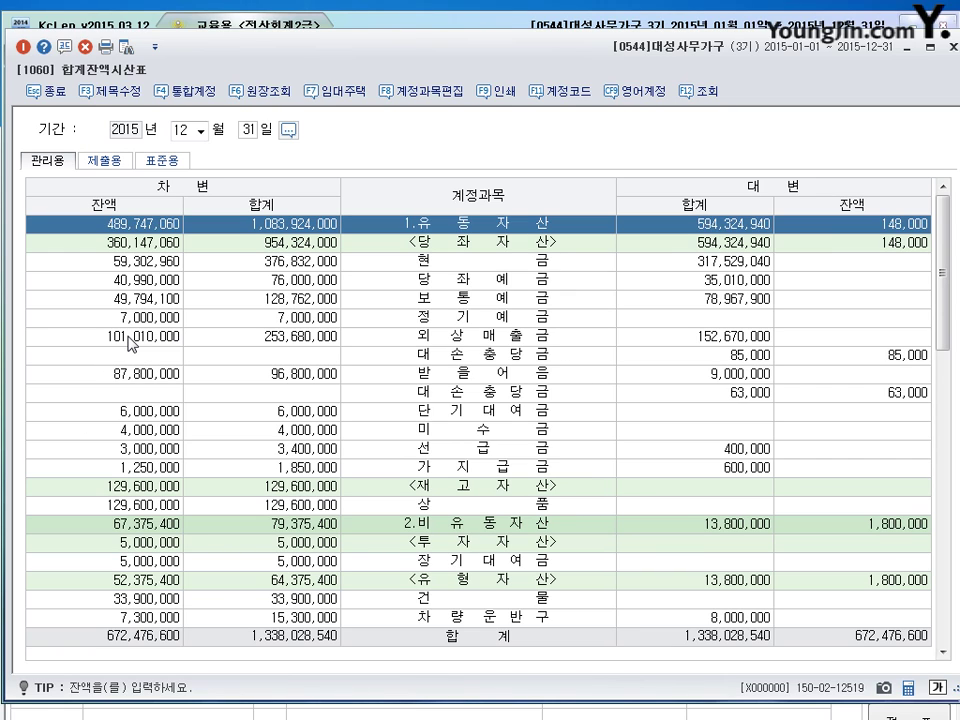
Step: Examine the debit balances of 외상매출금 and 받을어음 and their 대손충당금 credit balances to work out the 1% bad-debt provision
click(129, 340)
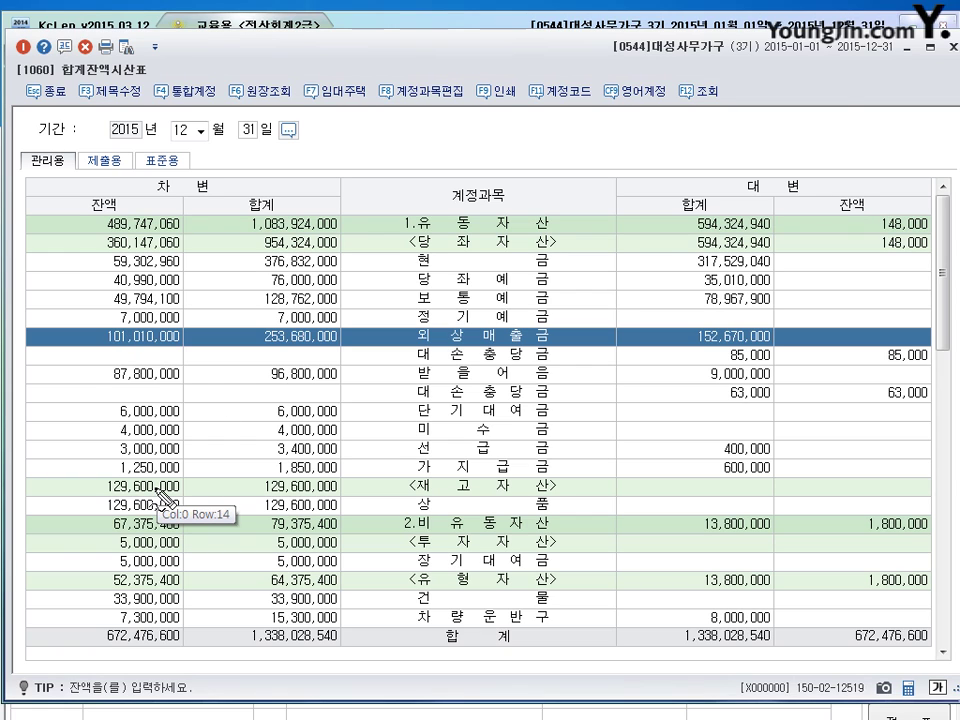
drag(88, 358, 103, 452)
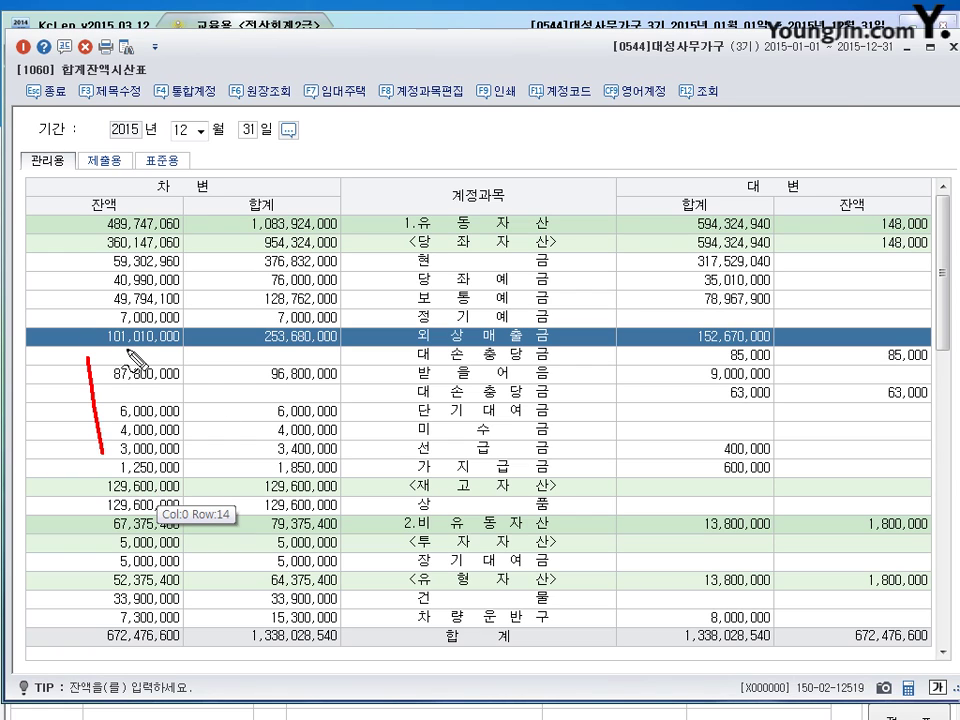
key(Escape)
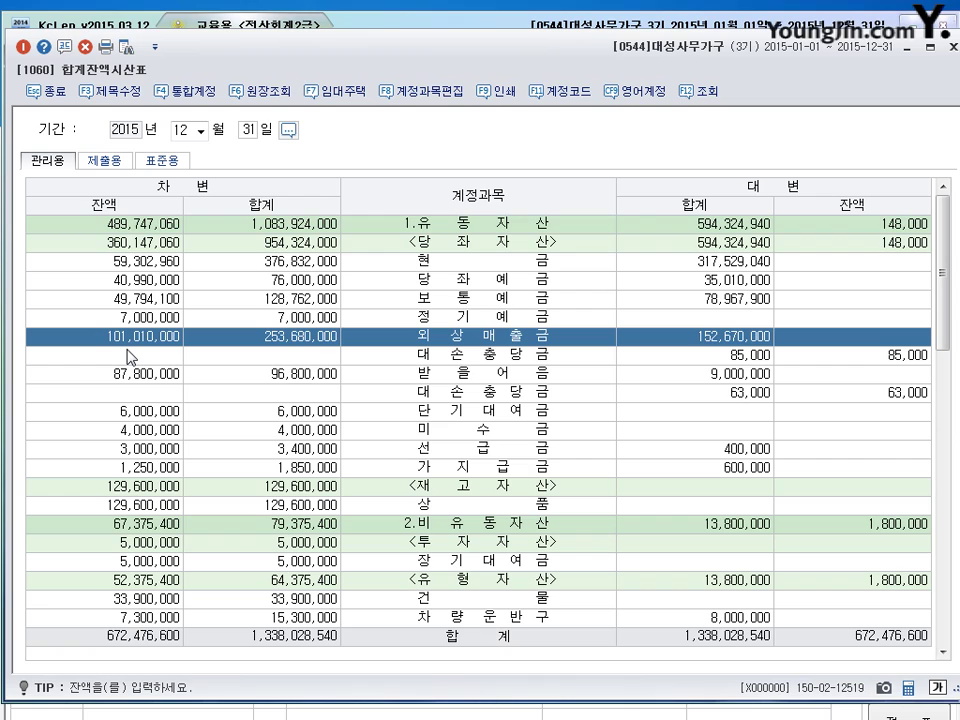
key(ctrl+2)
drag(104, 349, 199, 343)
mouse_move(206, 331)
mouse_down()
mouse_move(213, 356)
mouse_move(212, 340)
mouse_up()
drag(221, 347, 223, 351)
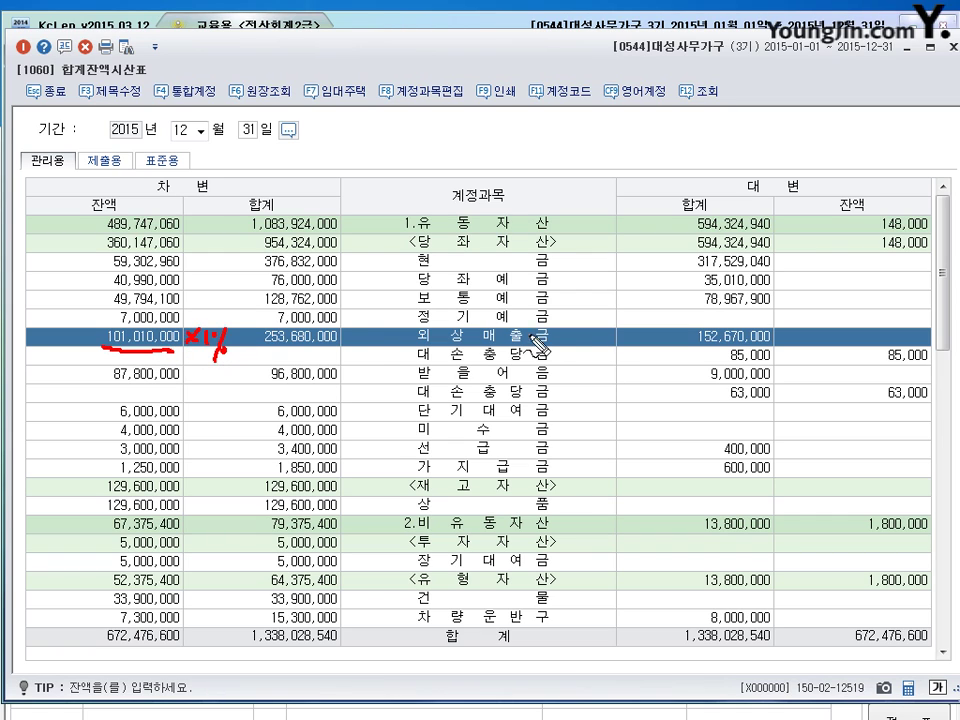
mouse_move(77, 197)
mouse_down()
mouse_move(86, 212)
mouse_move(101, 196)
mouse_up()
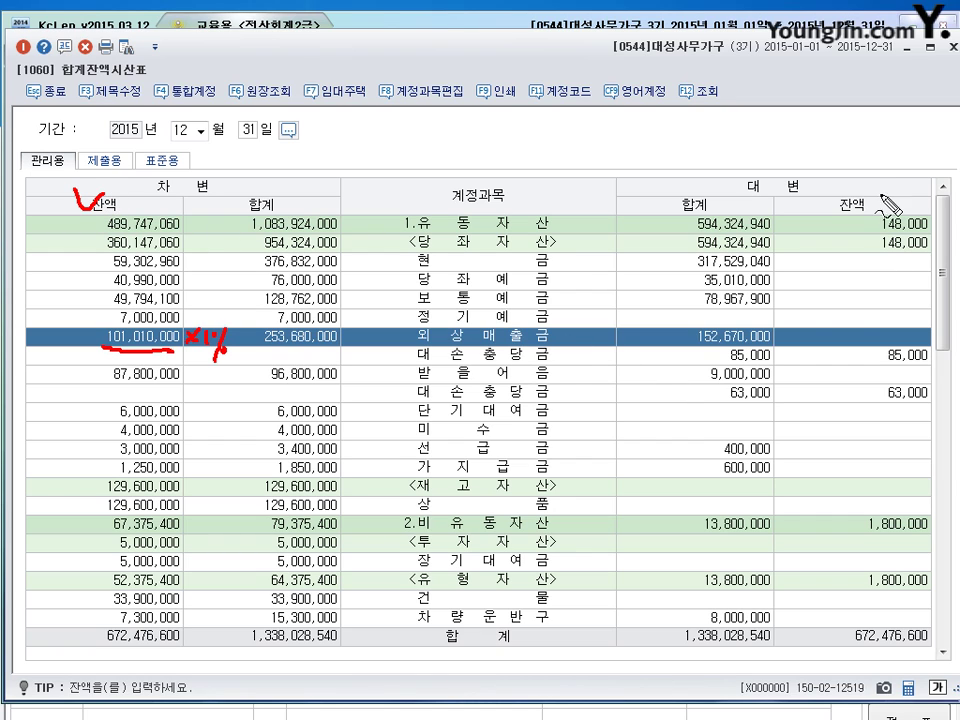
drag(828, 188, 833, 198)
drag(833, 198, 846, 189)
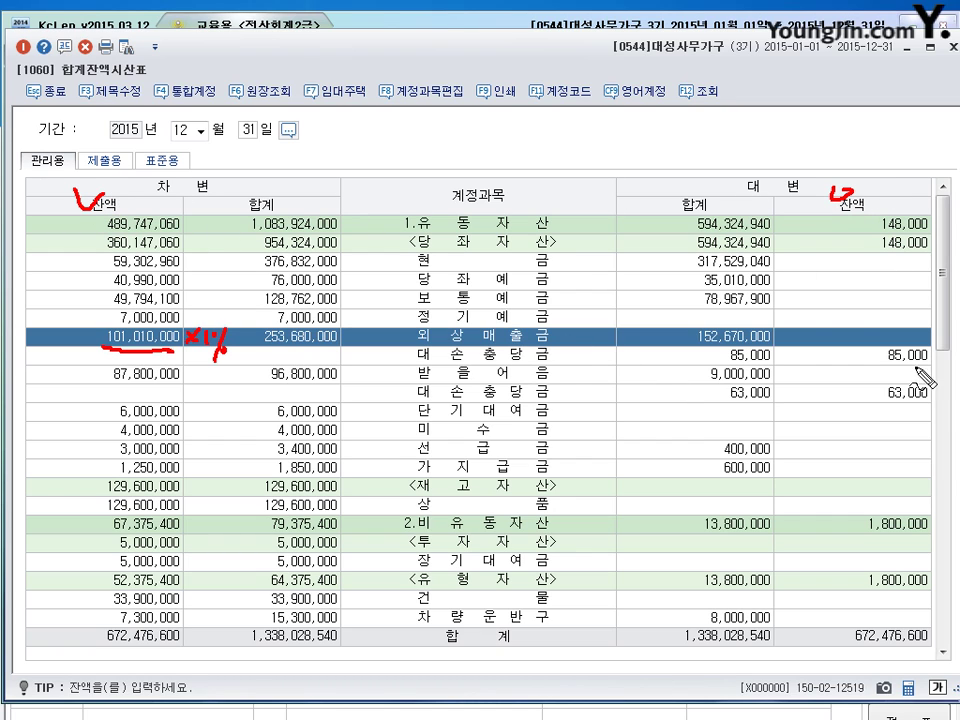
drag(930, 356, 928, 369)
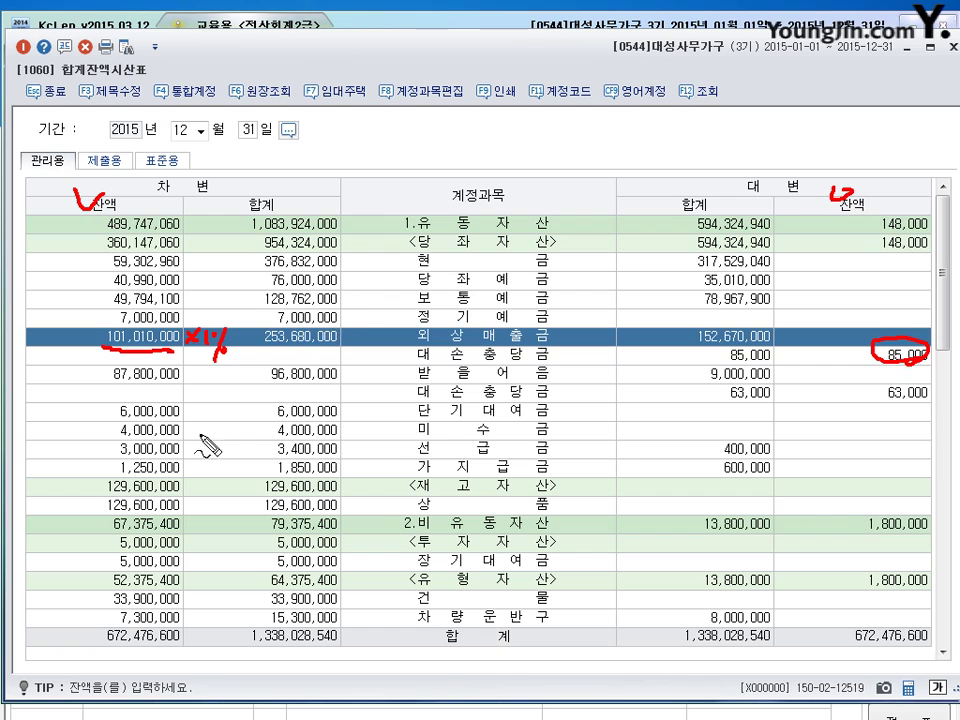
mouse_move(105, 381)
mouse_down()
mouse_move(205, 378)
mouse_move(232, 388)
mouse_up()
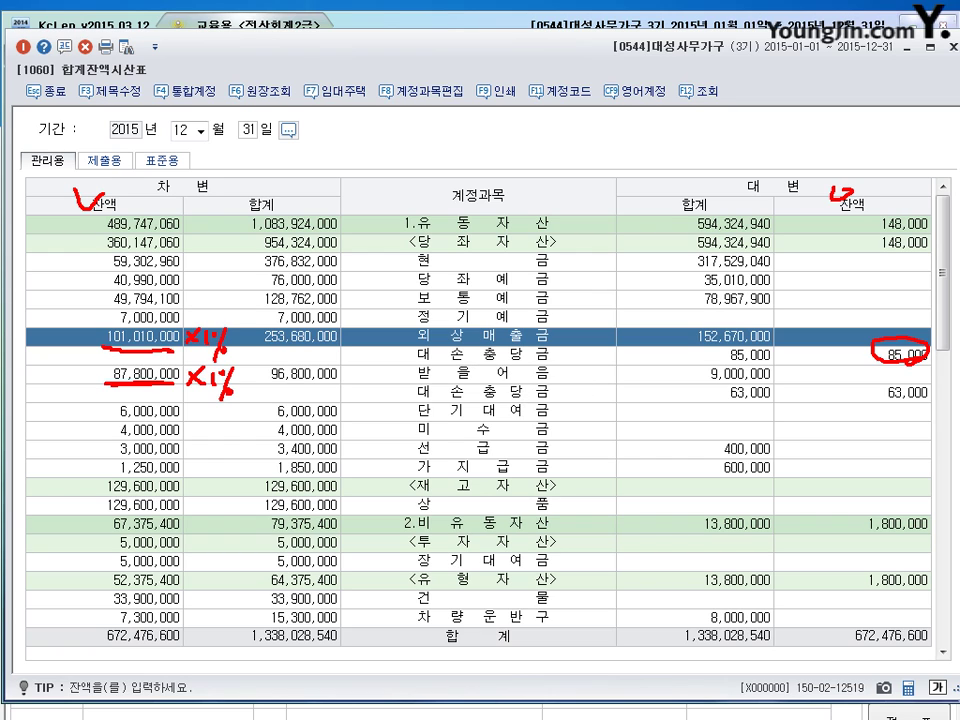
drag(896, 411, 934, 403)
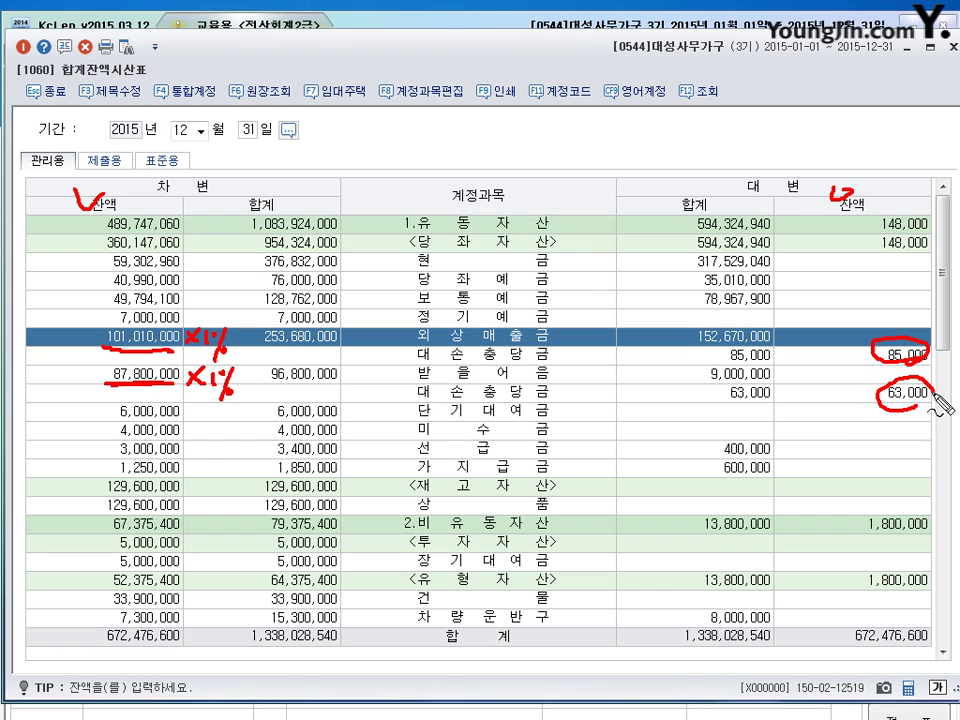
mouse_move(828, 391)
mouse_down()
mouse_move(846, 390)
mouse_move(846, 349)
mouse_up()
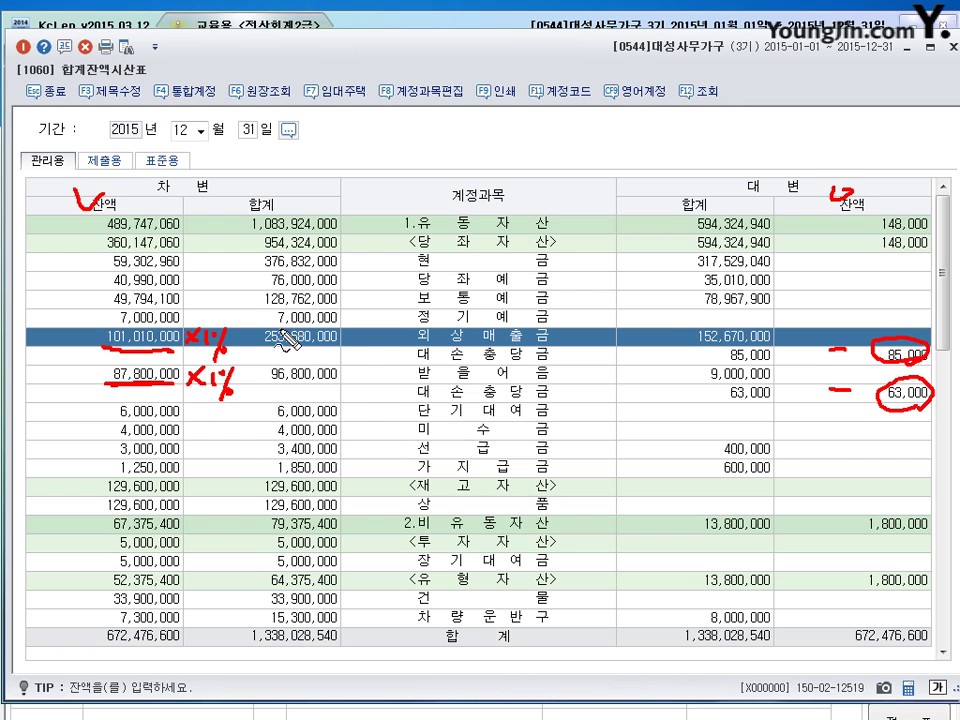
mouse_move(388, 341)
mouse_down()
mouse_move(381, 326)
mouse_move(390, 312)
mouse_move(405, 318)
mouse_up()
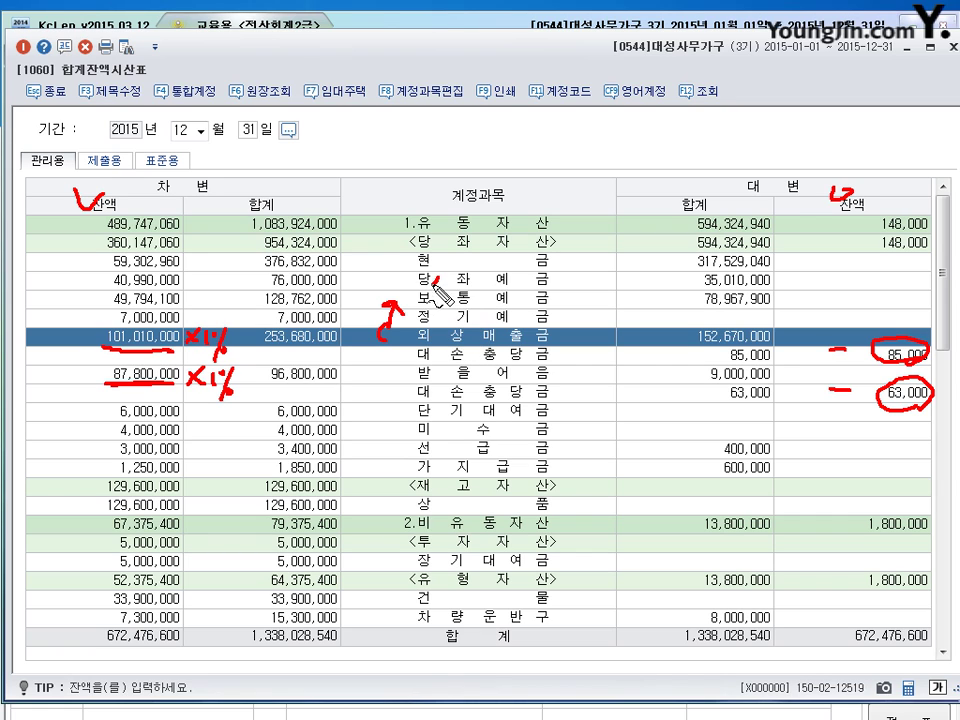
mouse_move(433, 276)
mouse_down()
mouse_move(424, 297)
mouse_move(532, 292)
mouse_up()
drag(538, 288, 552, 292)
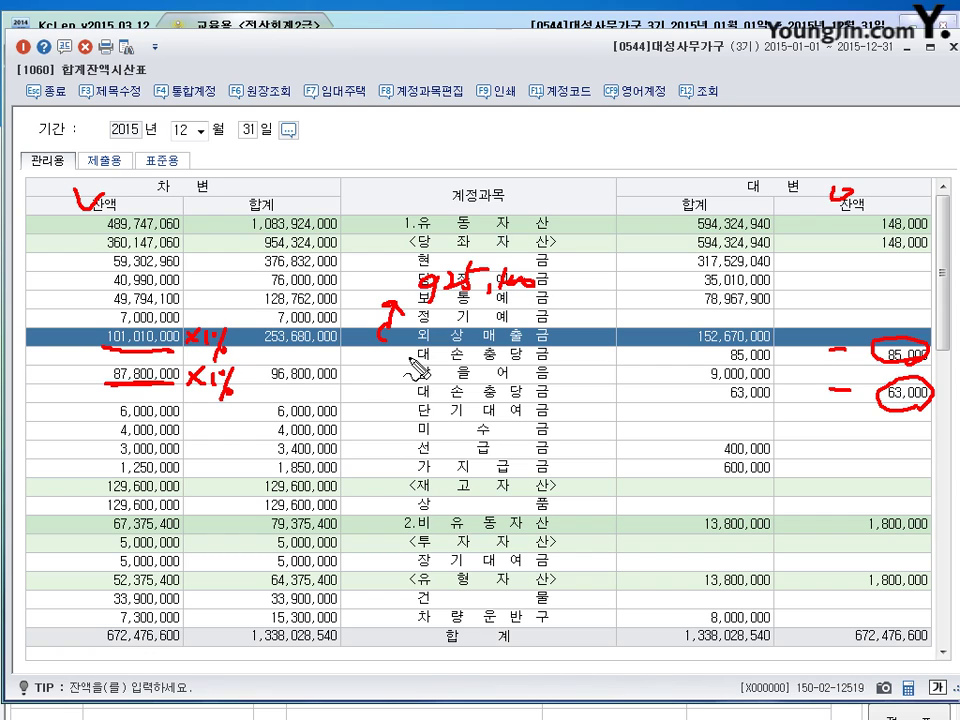
mouse_move(400, 372)
mouse_down()
mouse_move(381, 392)
mouse_move(382, 435)
mouse_up()
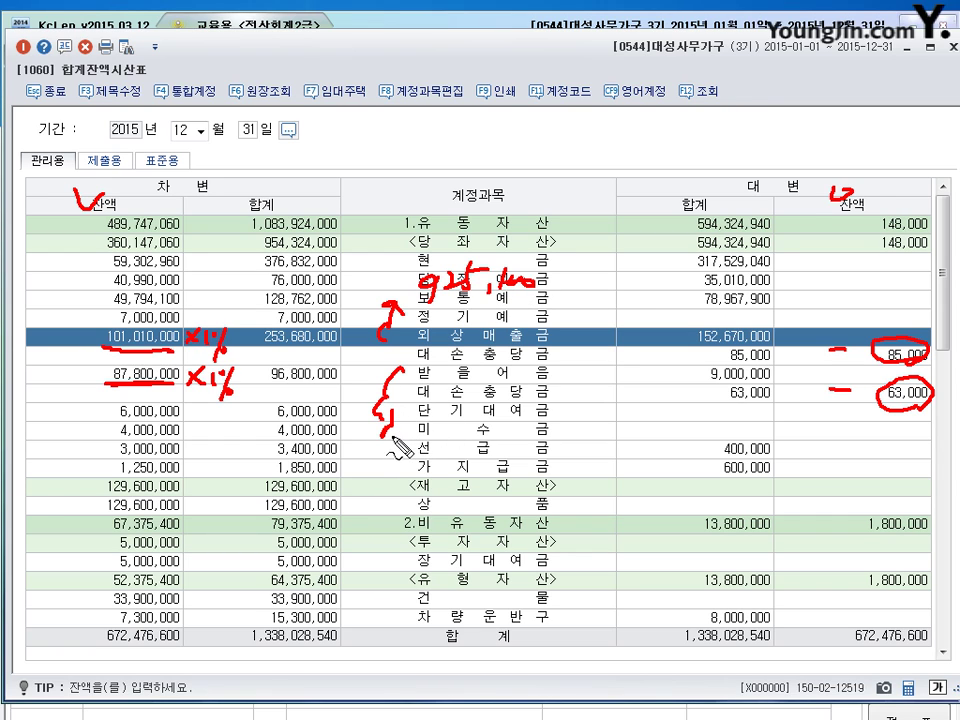
mouse_move(400, 440)
mouse_down()
mouse_move(392, 425)
mouse_move(490, 440)
mouse_up()
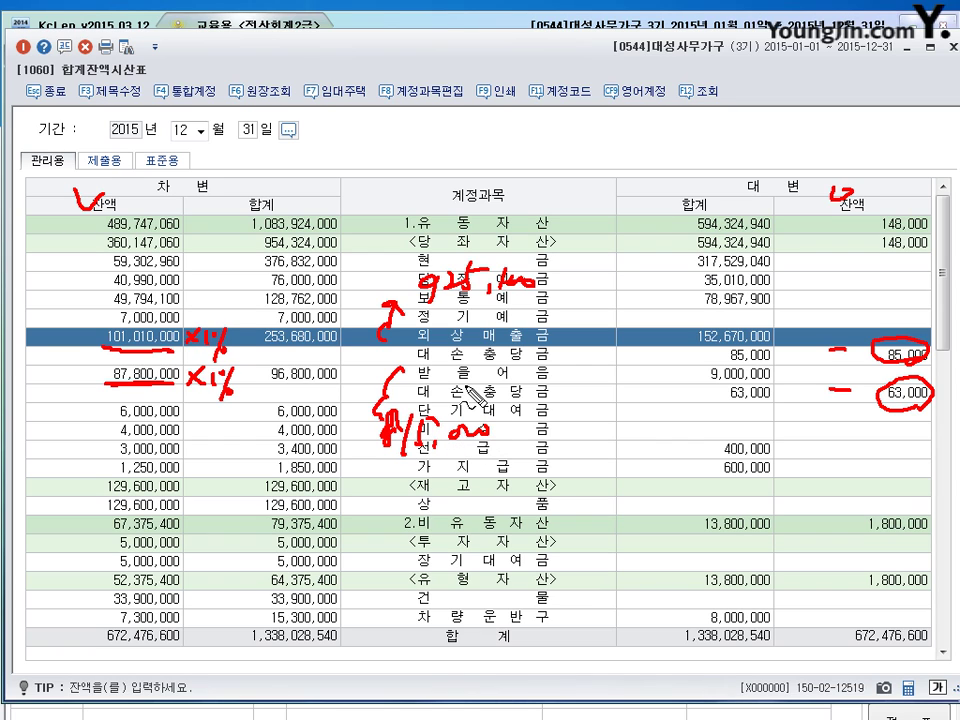
Step: Close the trial balance and return to the general voucher entry for 31 December 2015
key(Escape)
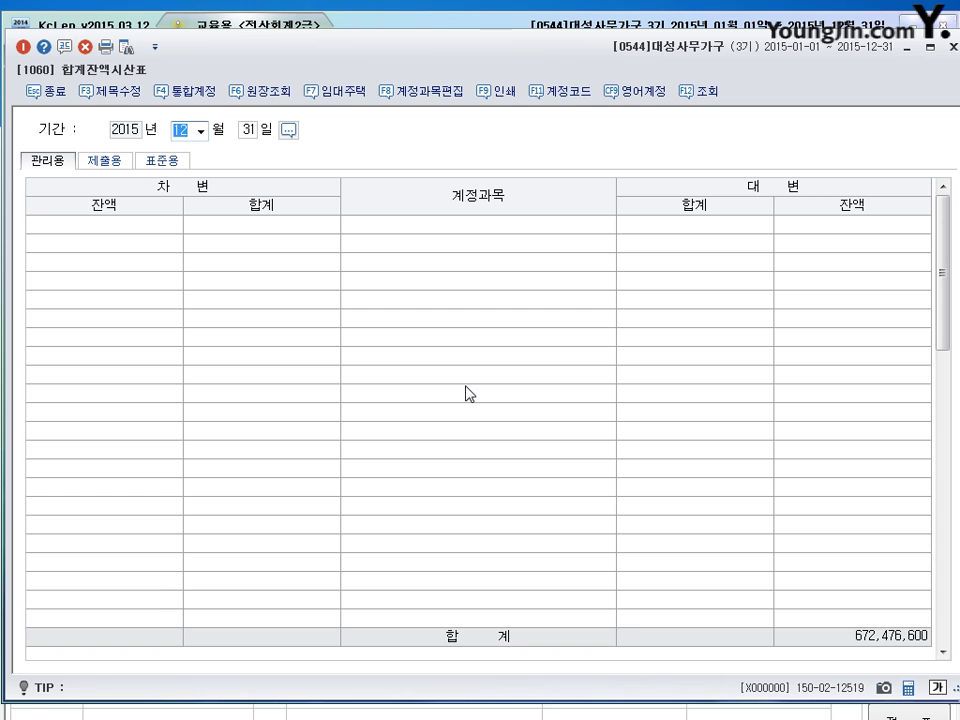
key(Escape)
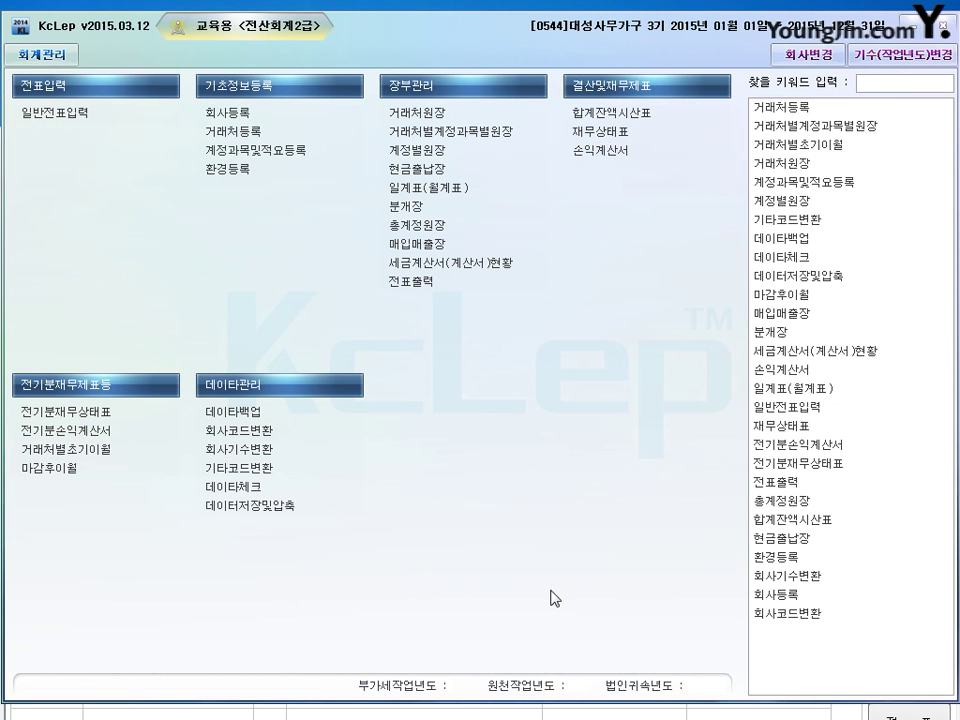
key(Escape)
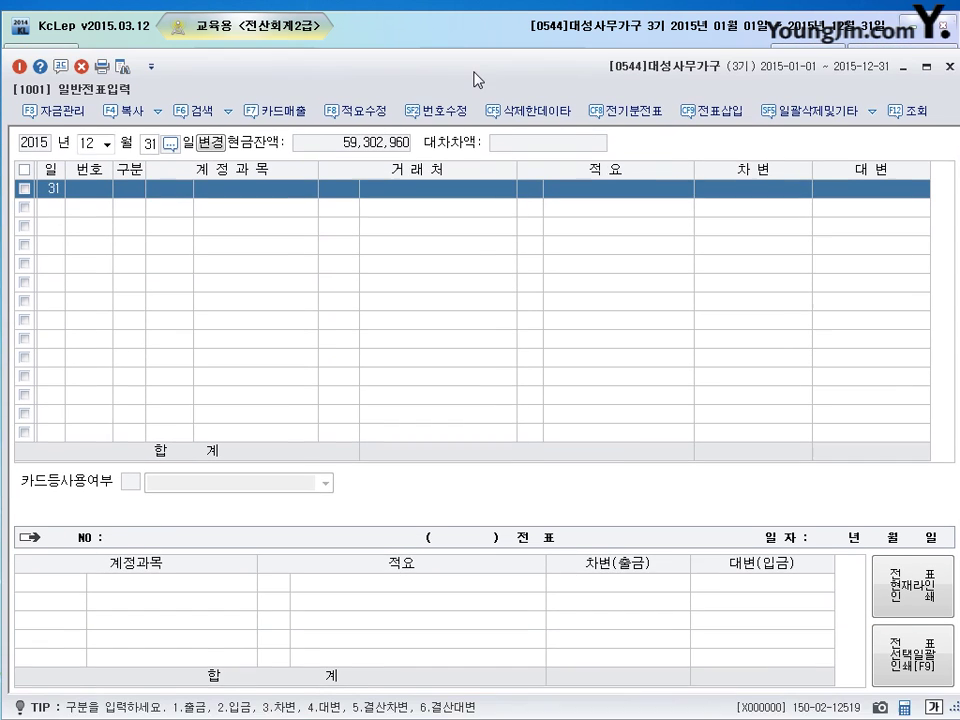
Step: Start a 31 December voucher with a debit of 1,740,100 to account 0835 대손상각비
click(134, 191)
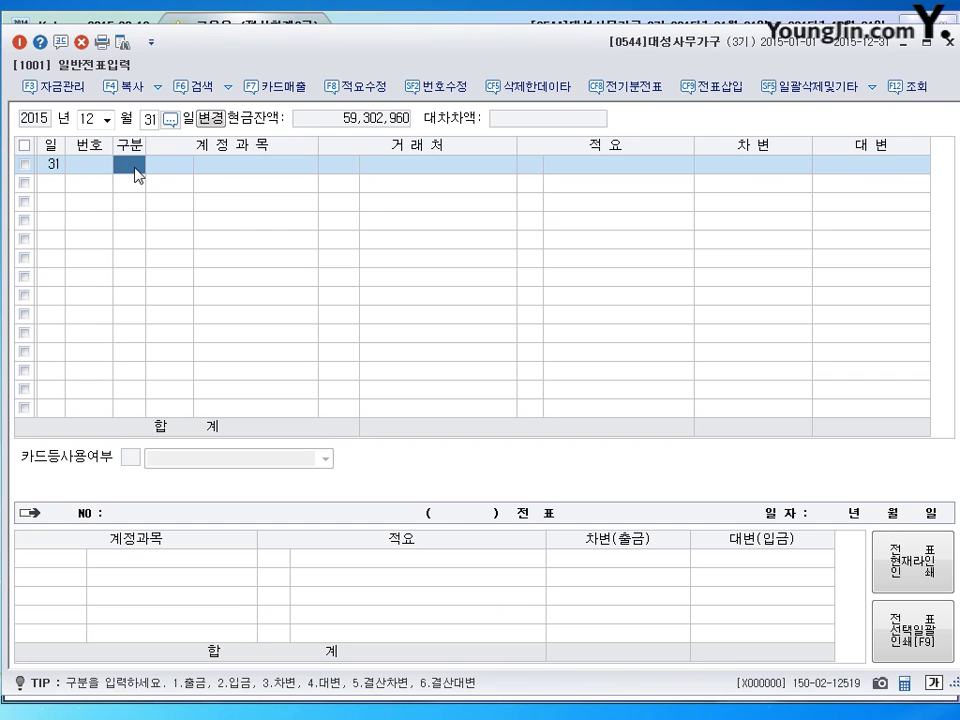
text(3835)
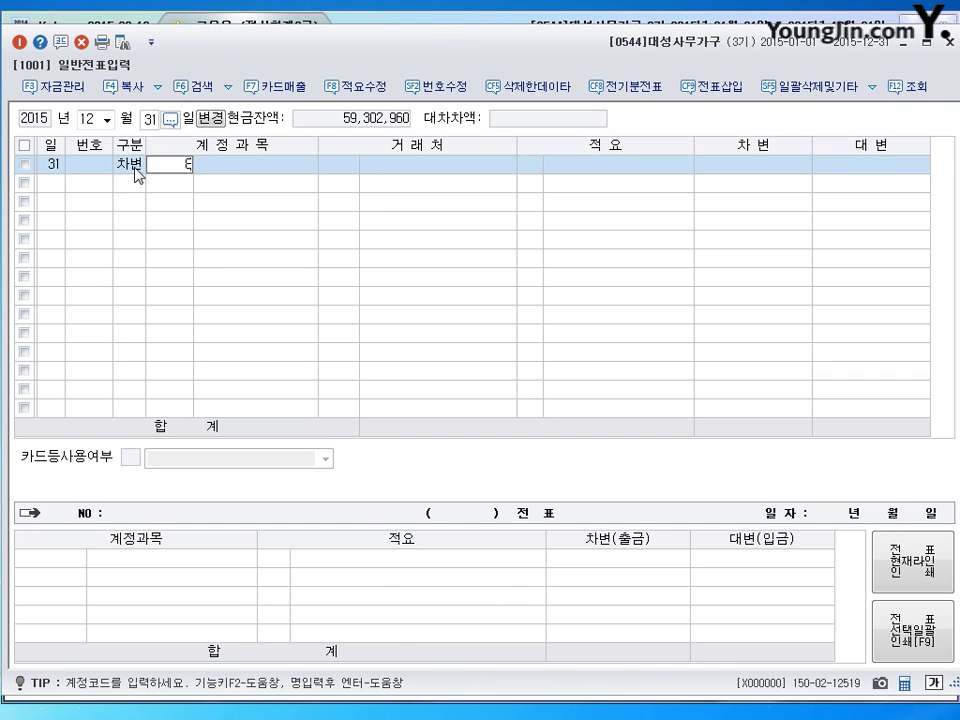
key(Return)
key(Return)
key(Return)
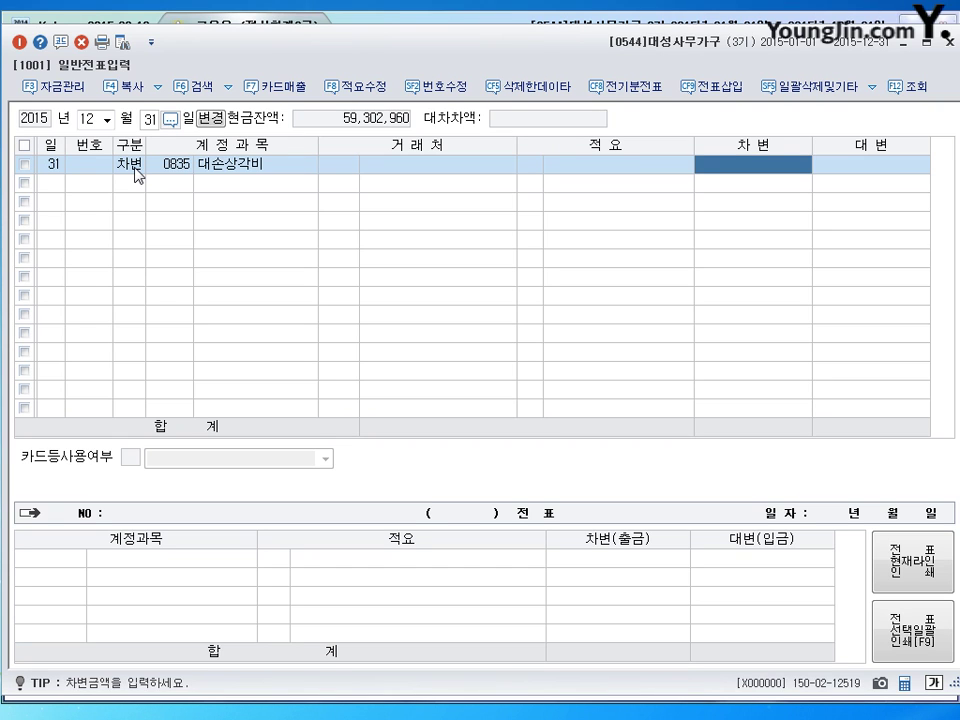
text(1740100)
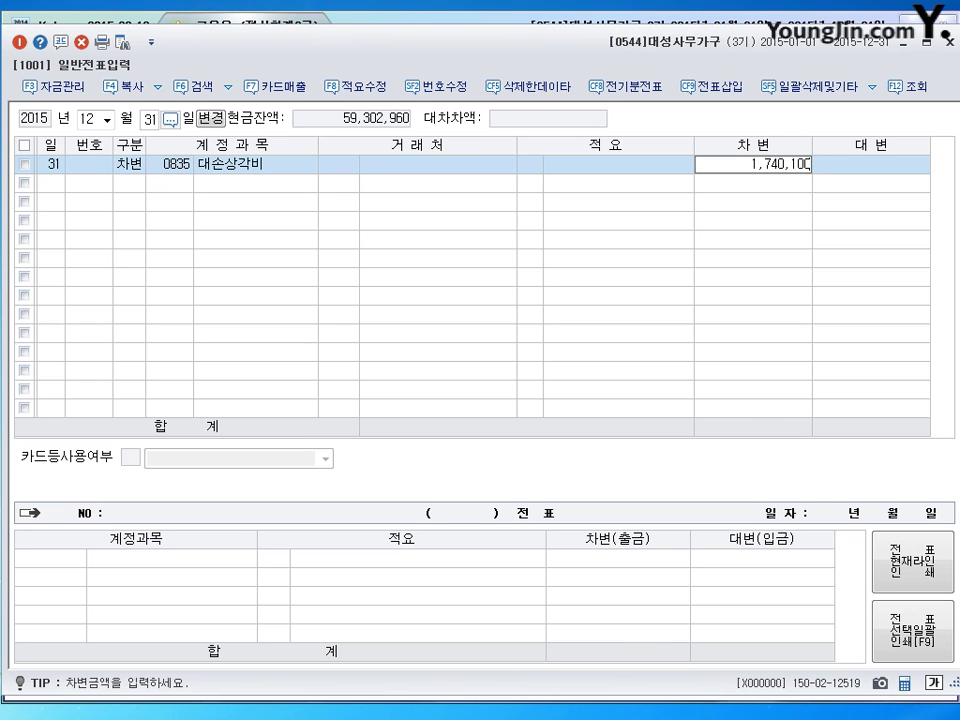
key(Return)
Step: Complete the bad-debt voucher with credits of 925,100 to 0109 대손충당금 and 815,000 to 0111 대손충당금
text(4)
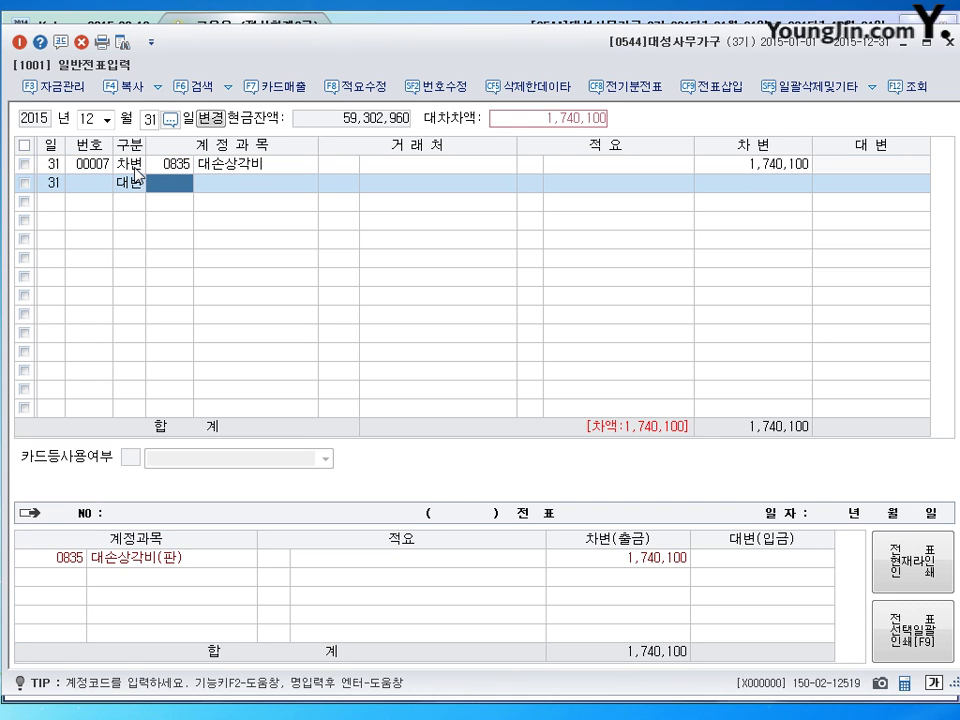
text(10)
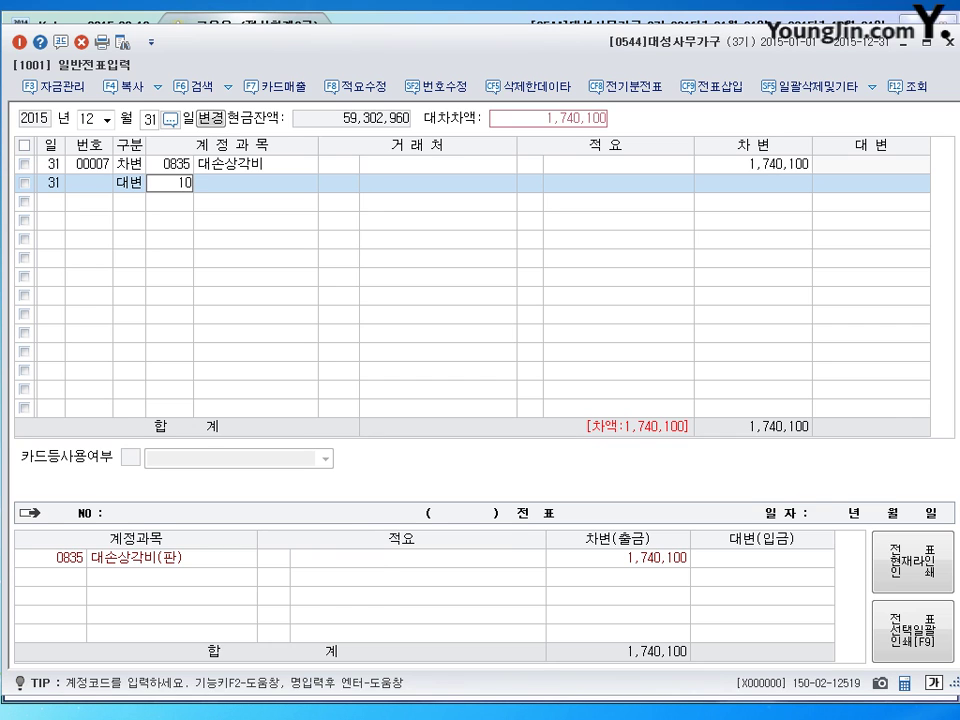
text(9)
key(Return)
key(Return)
key(Return)
key(Return)
key(Return)
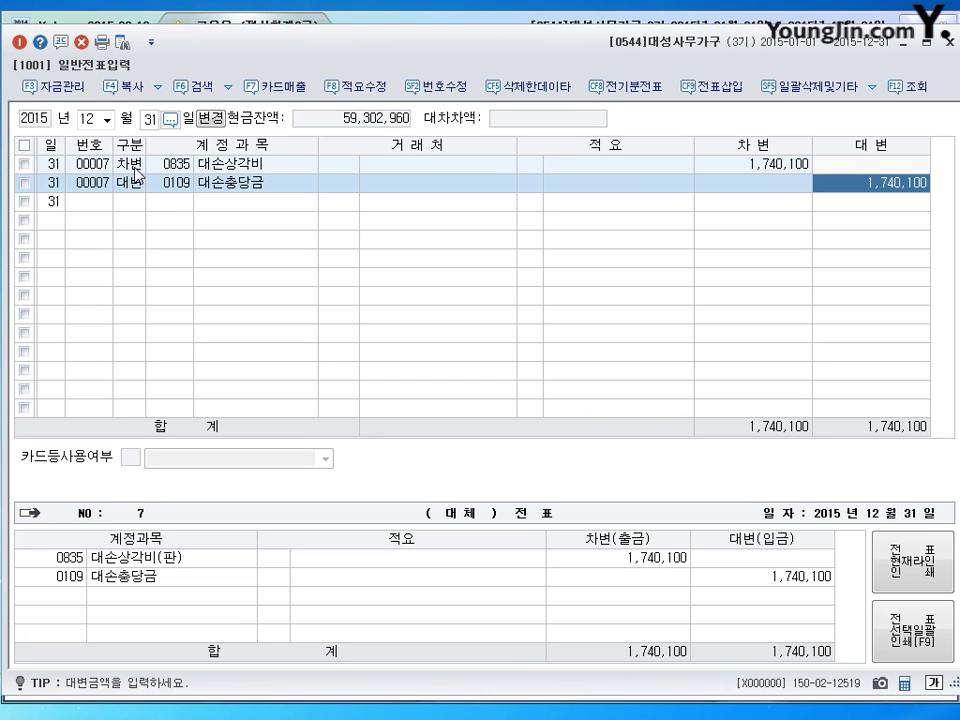
text(925100)
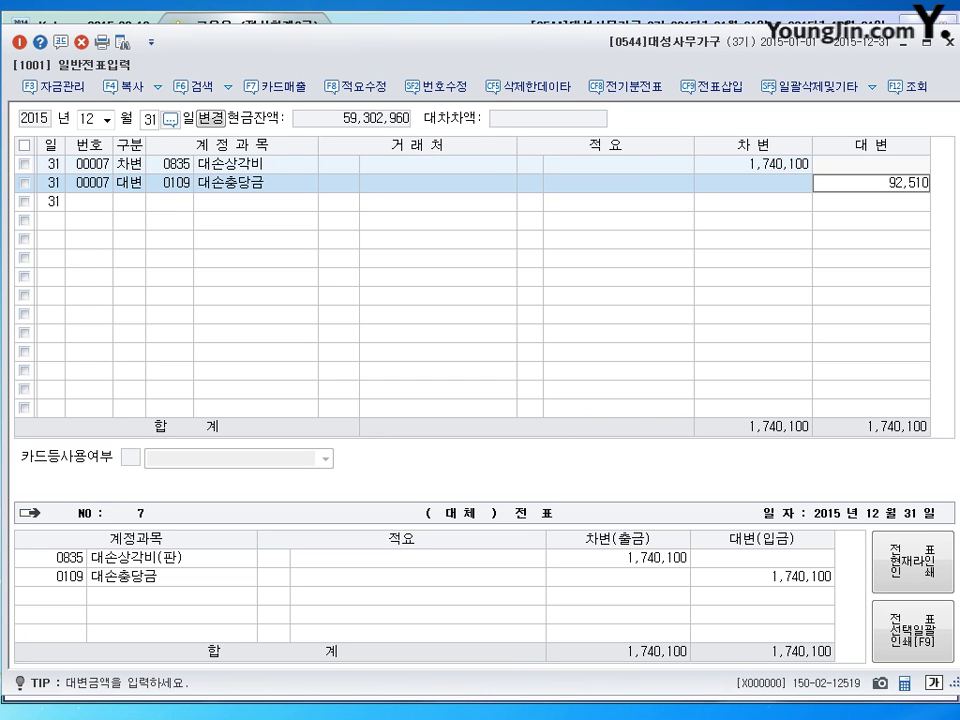
key(Return)
text(111)
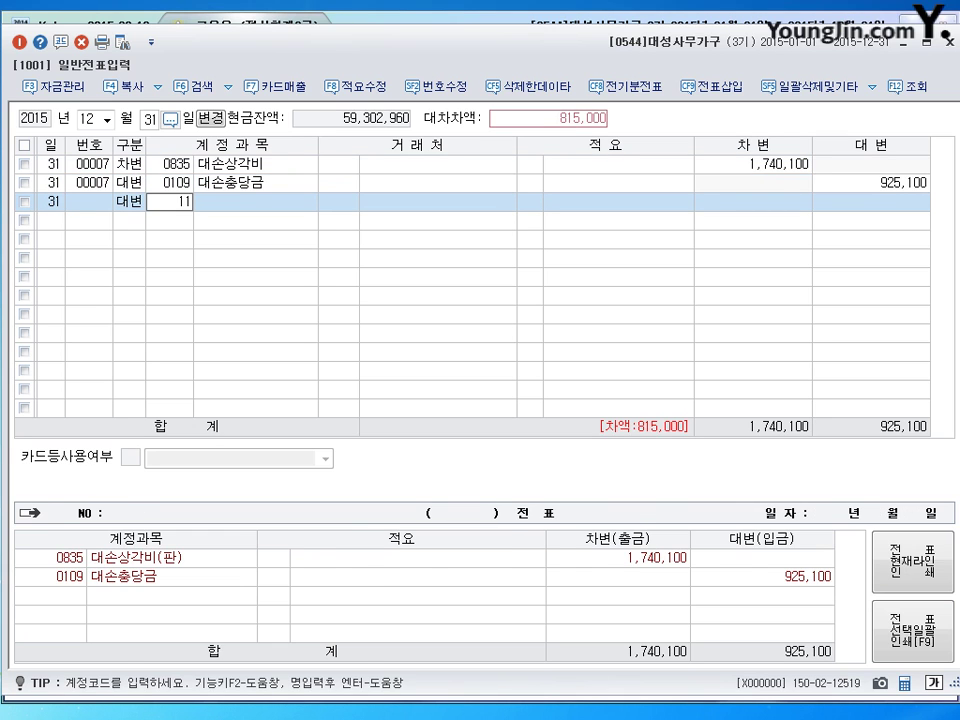
key(Return)
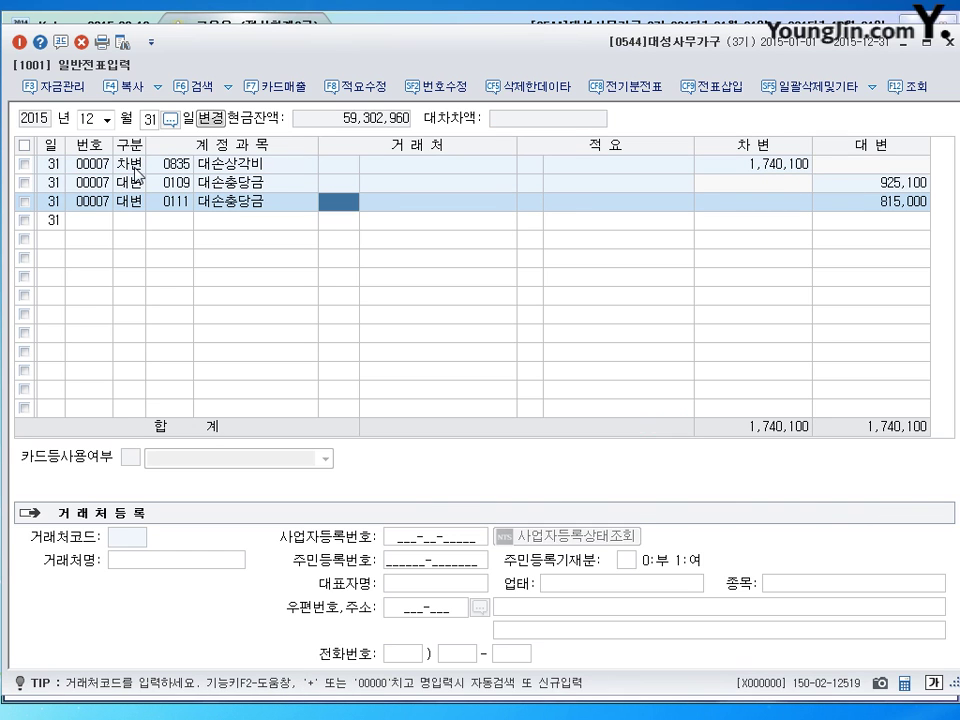
Step: Begin another 31 December voucher with a debit of 250,000 to account 0133 선급비용
click(130, 222)
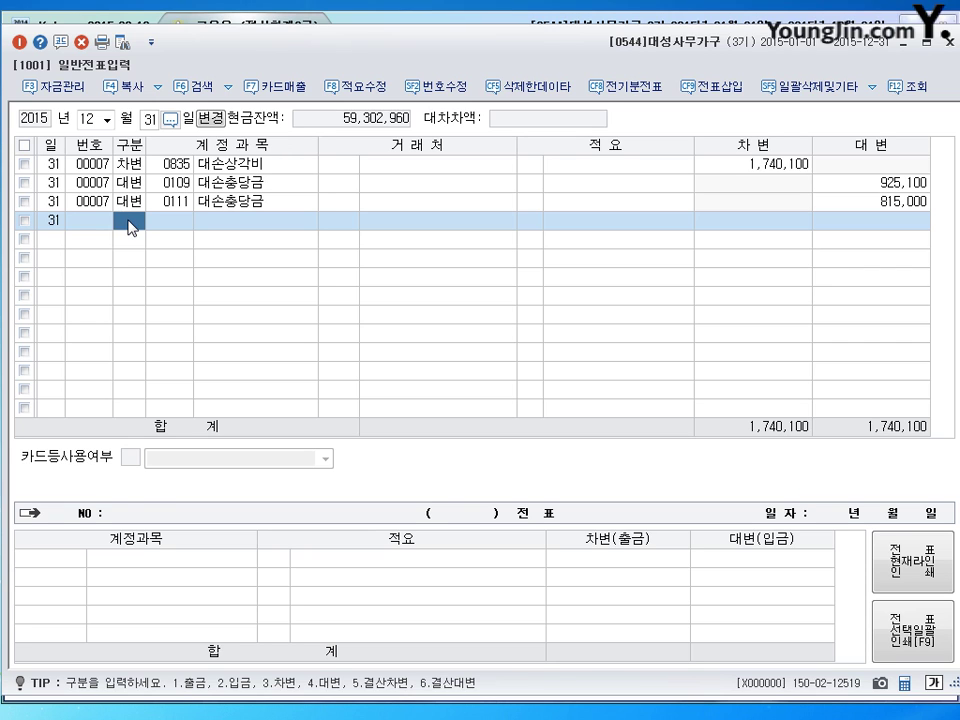
text(3)
key(Return)
text(133)
key(Return)
key(Return)
key(Return)
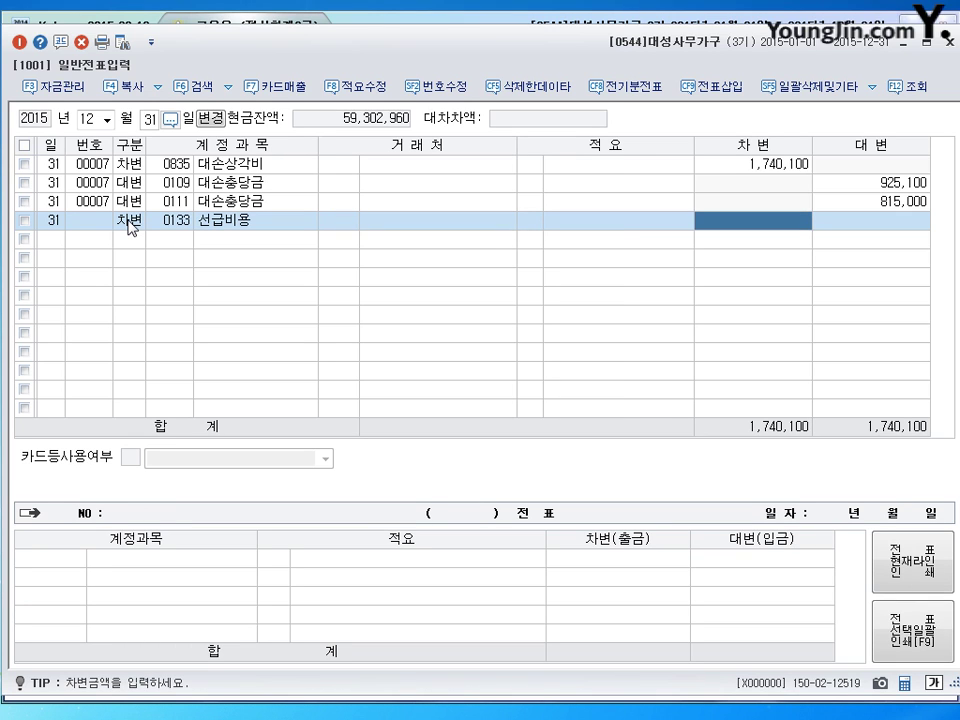
text(2500000)
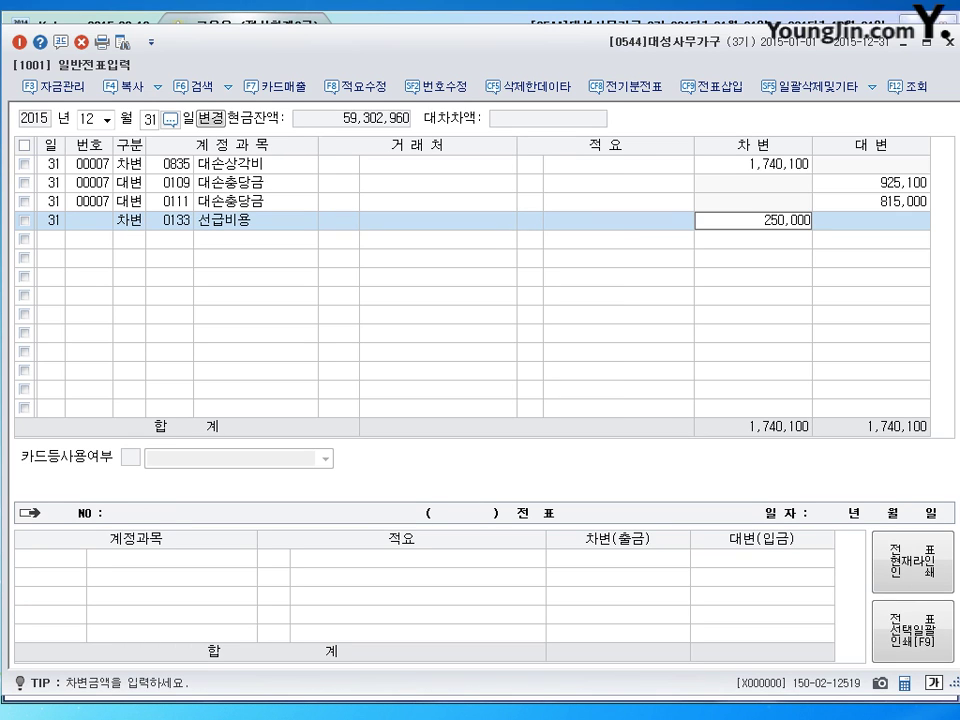
key(Return)
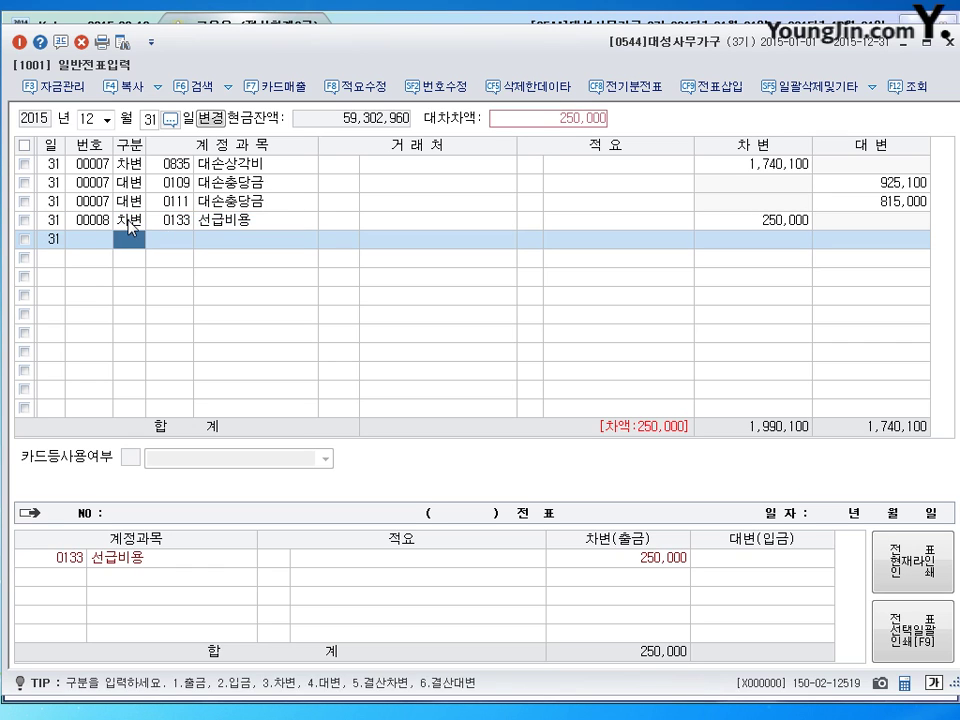
Step: Balance the prepaid-expense voucher with a credit of 250,000 to account 0821 보험료
text(4)
key(Return)
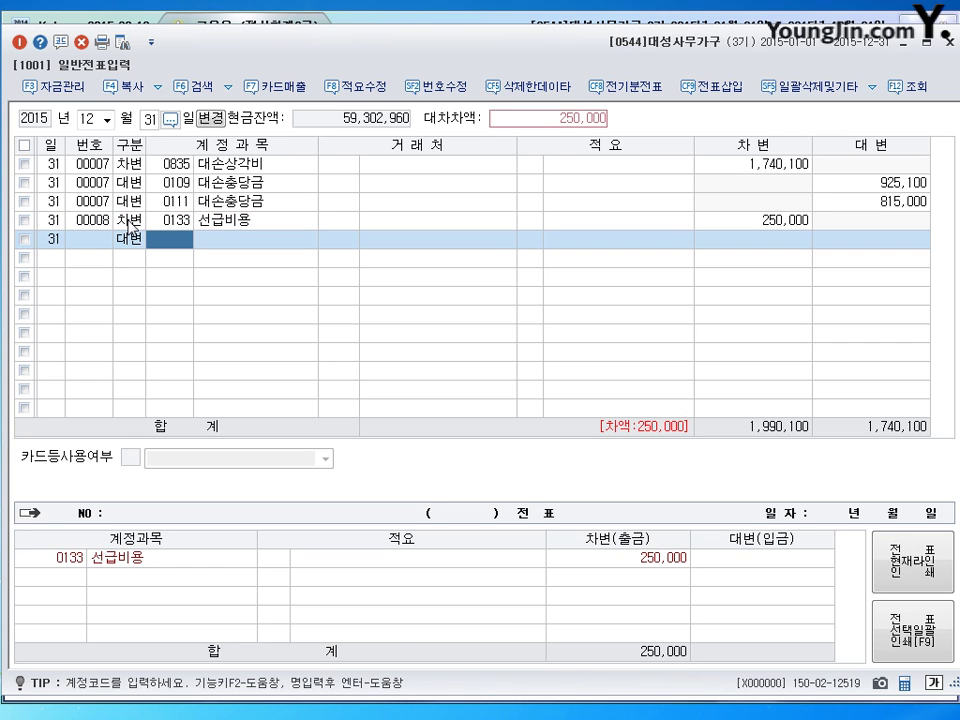
text(821)
key(Return)
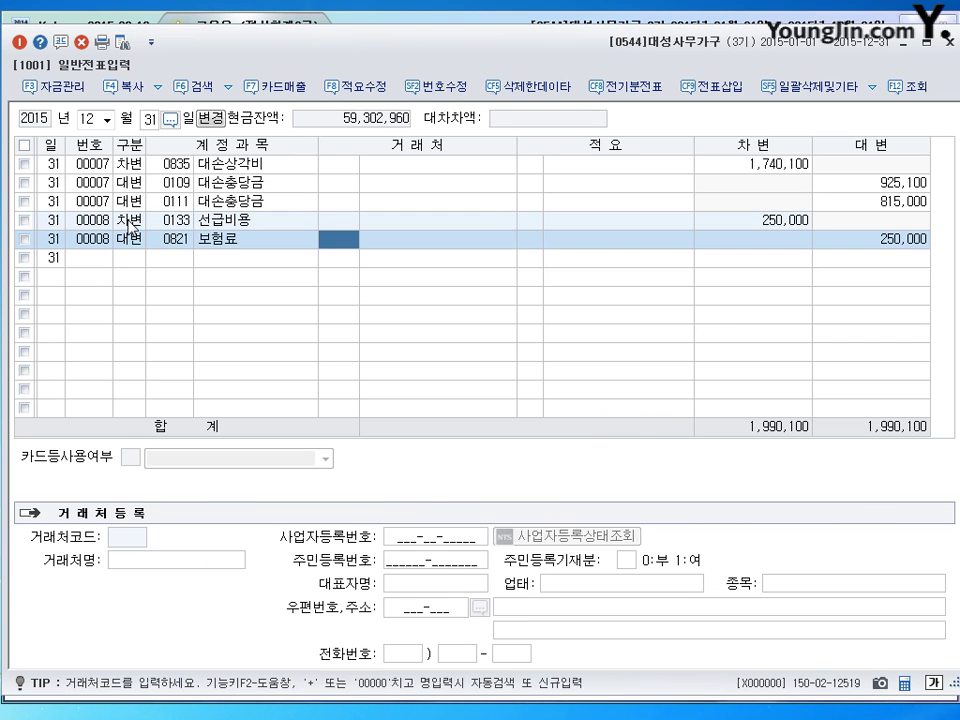
key(Return)
key(Return)
key(Left)
key(Left)
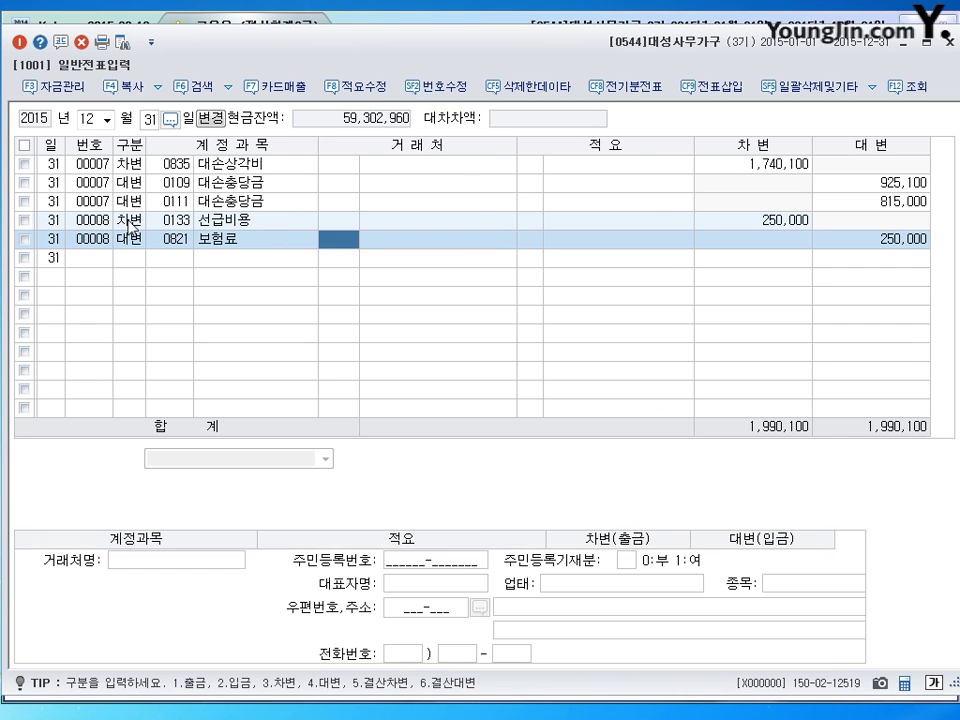
key(Left)
key(Left)
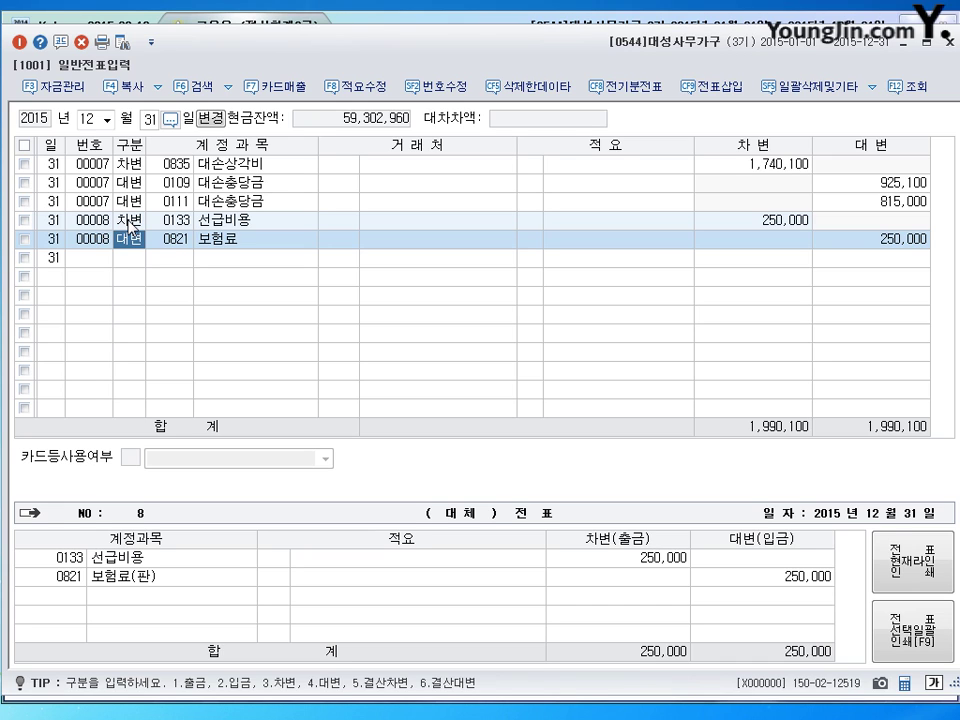
Step: Start a new 31 December voucher with a debit of 500,000 to account 0819 임차료
key(Down)
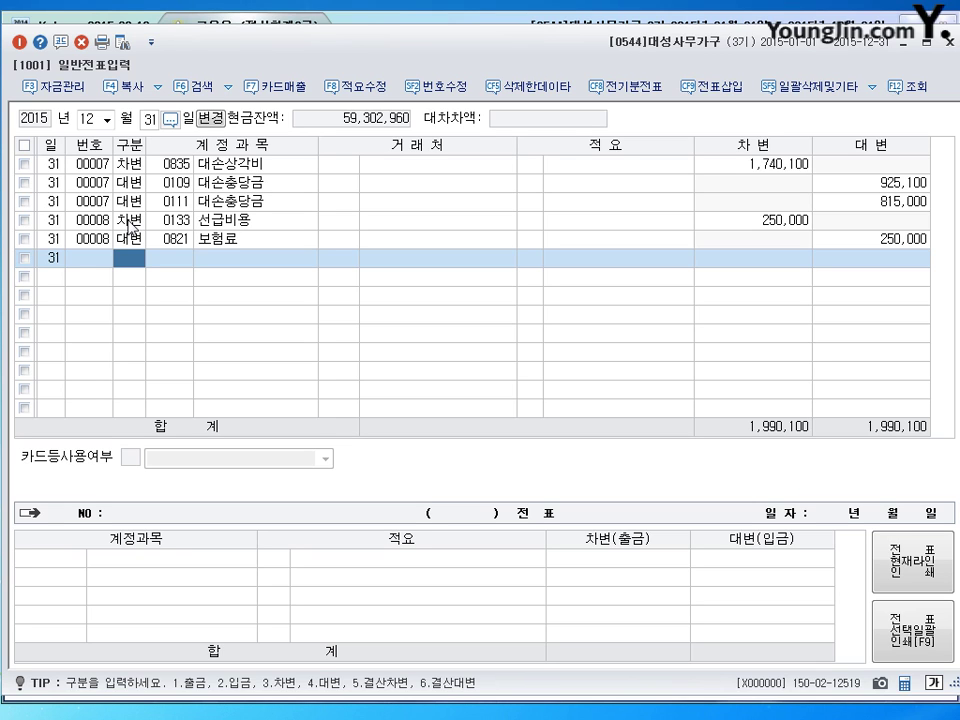
text(3)
key(Return)
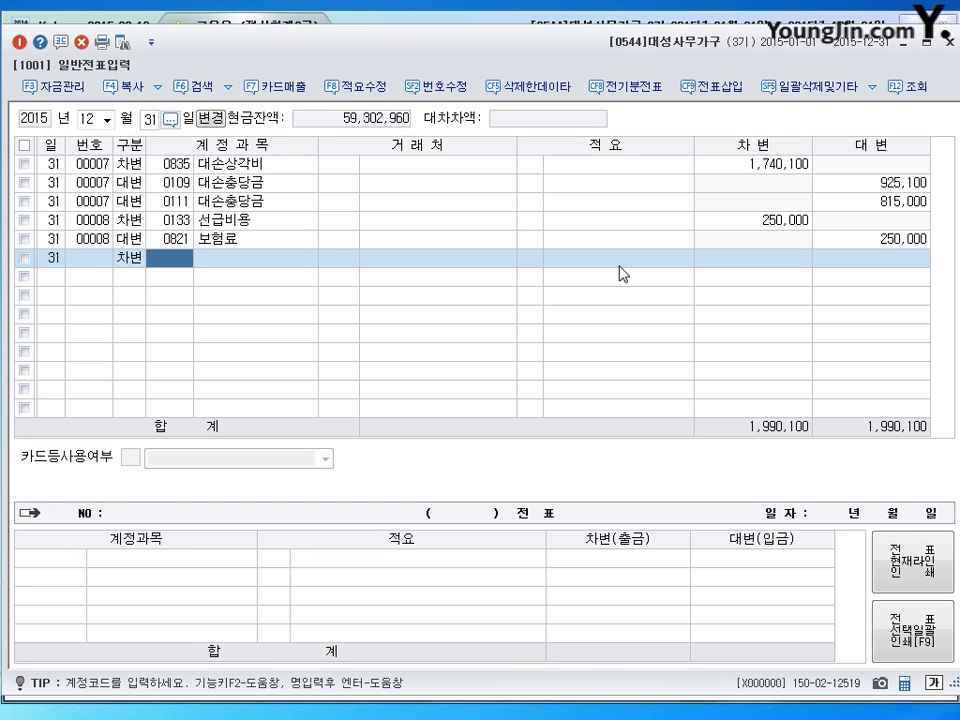
text(819)
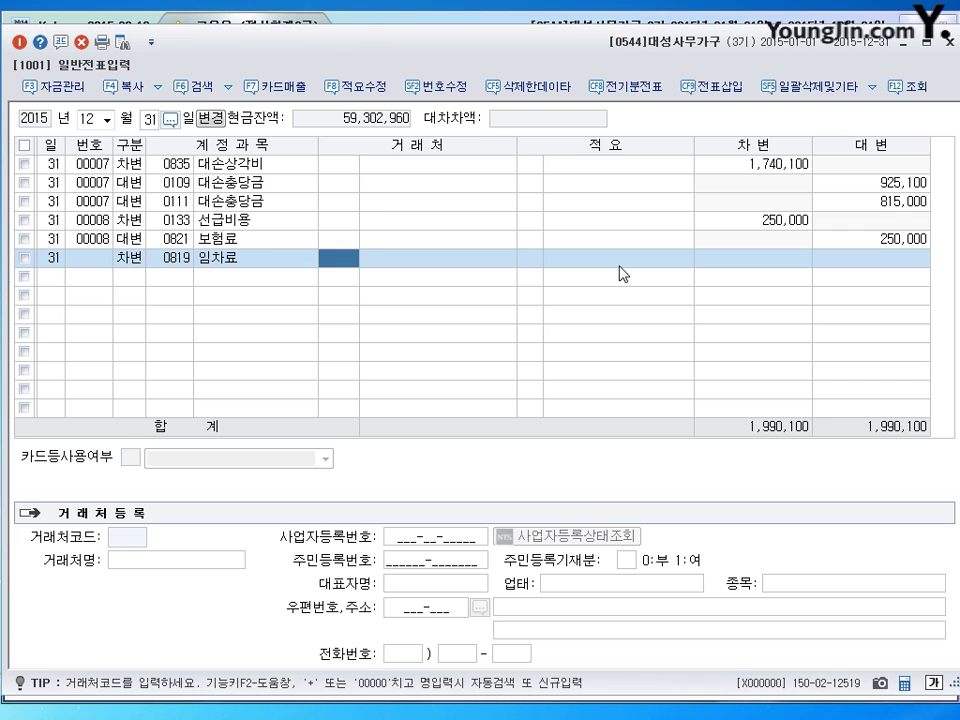
key(Return)
key(Return)
text(5000000)
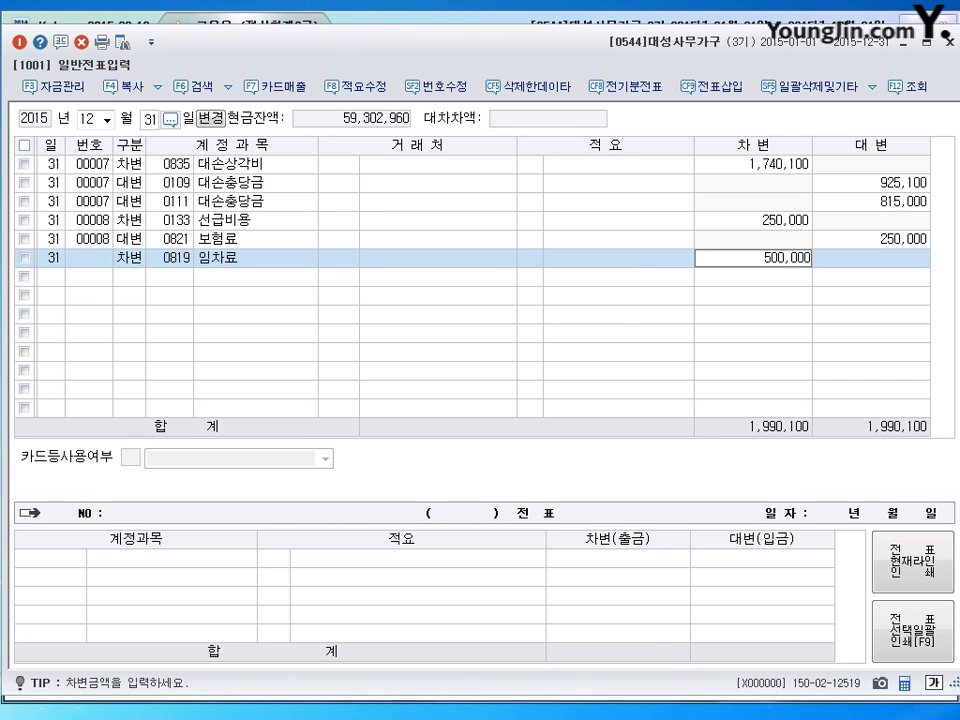
key(Return)
Step: Balance the rent voucher with a credit of 500,000 to account 0253 미지급금
text(4253)
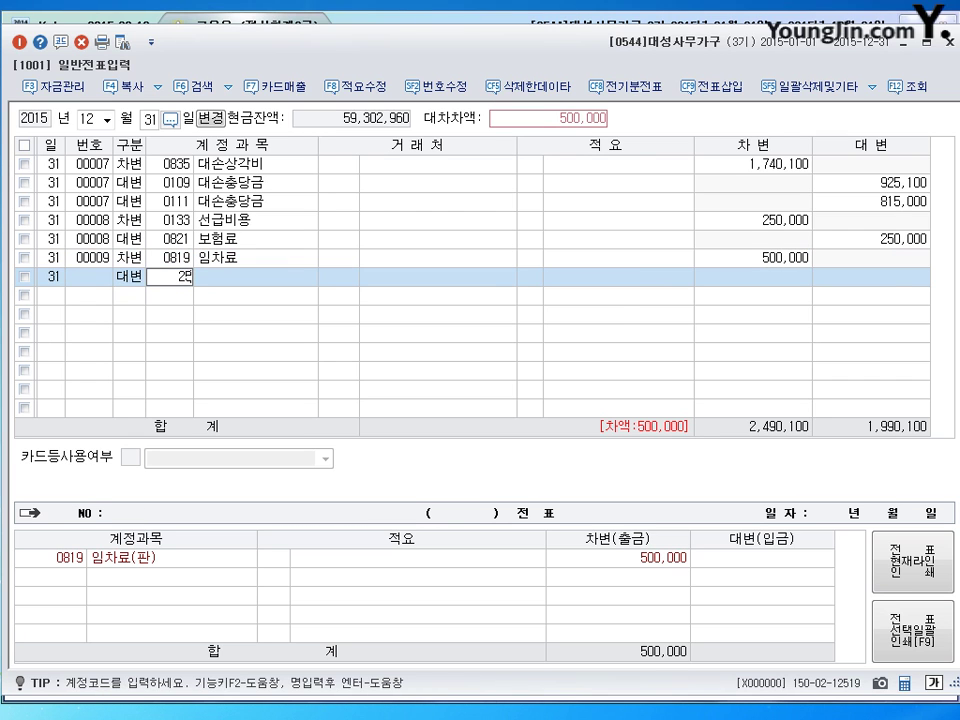
key(Return)
key(Return)
key(Return)
key(Return)
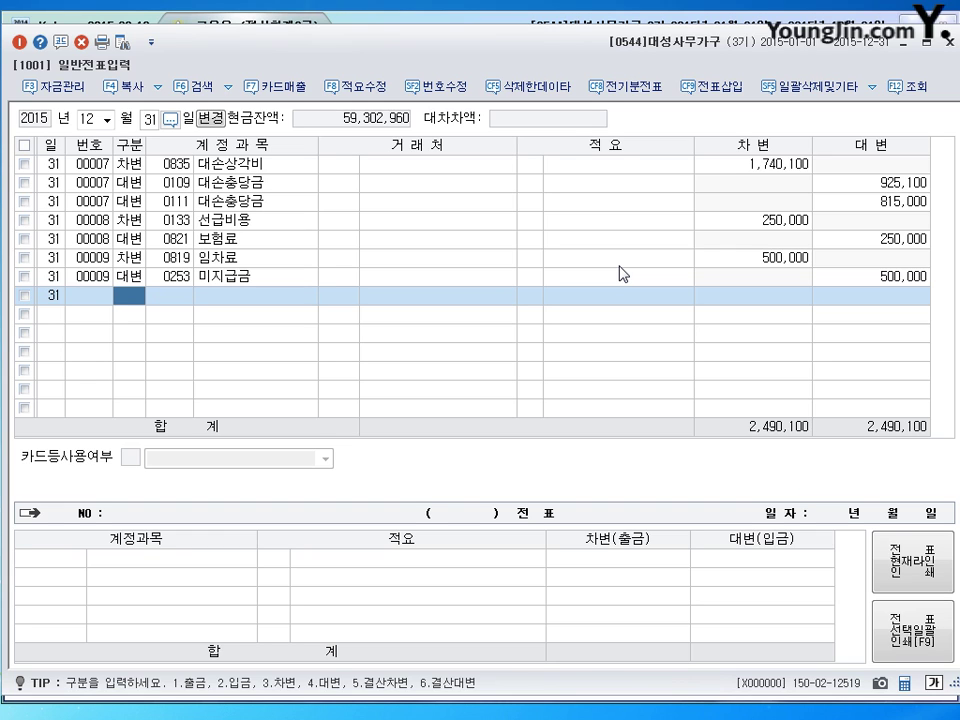
Step: Enter a 31 December cash payment (출금) voucher of 35,000 to account 0980 잡손실 and close the voucher entry
text(3)
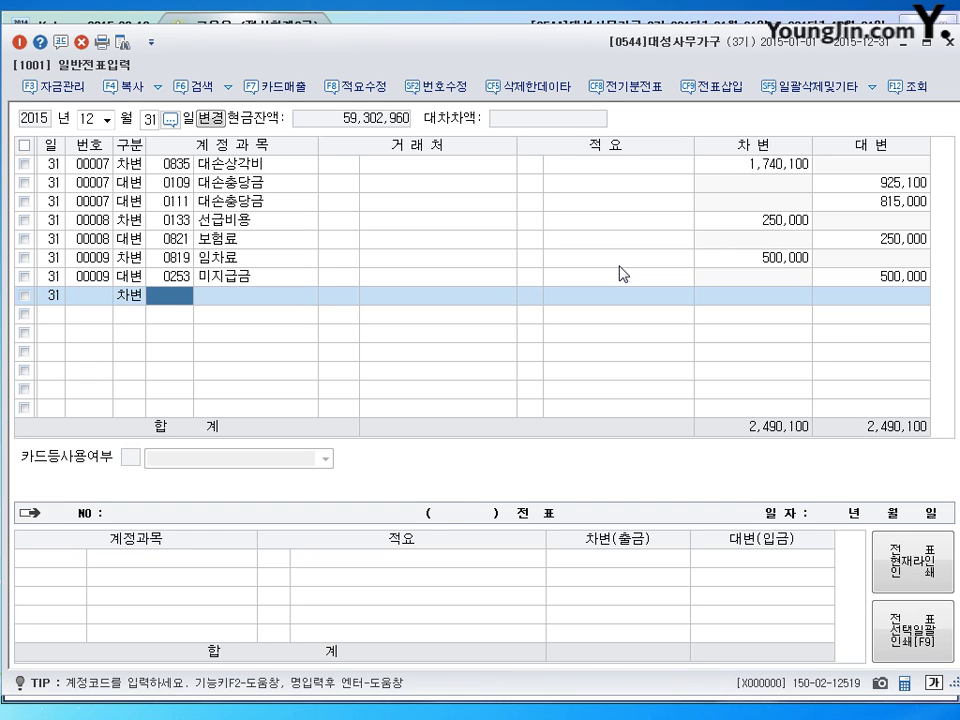
key(Left)
text(1980)
key(Return)
key(Return)
key(Return)
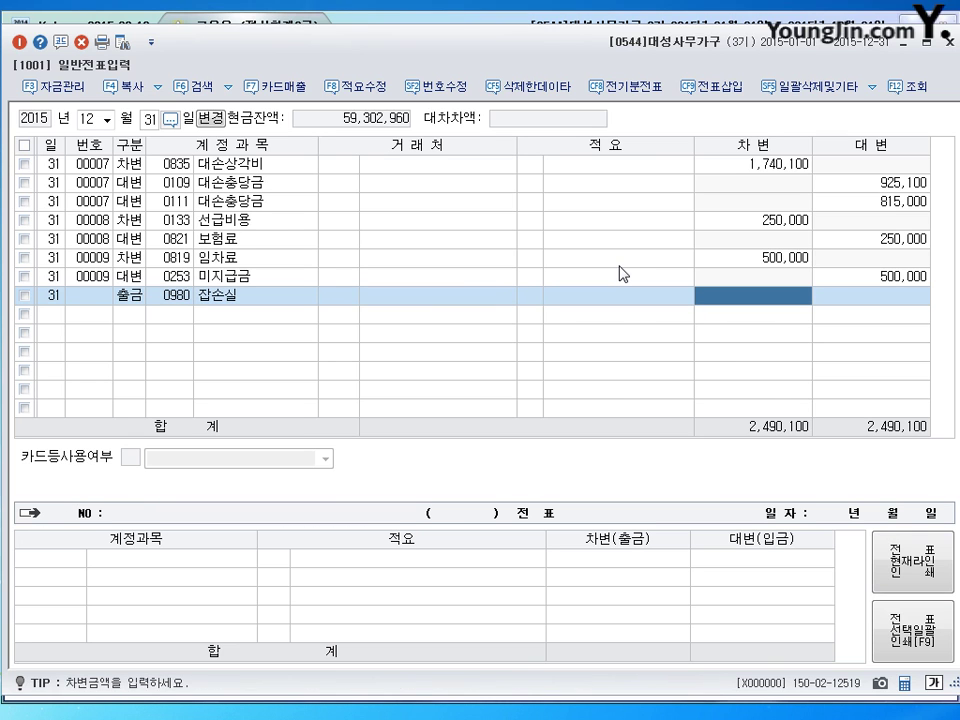
text(350000)
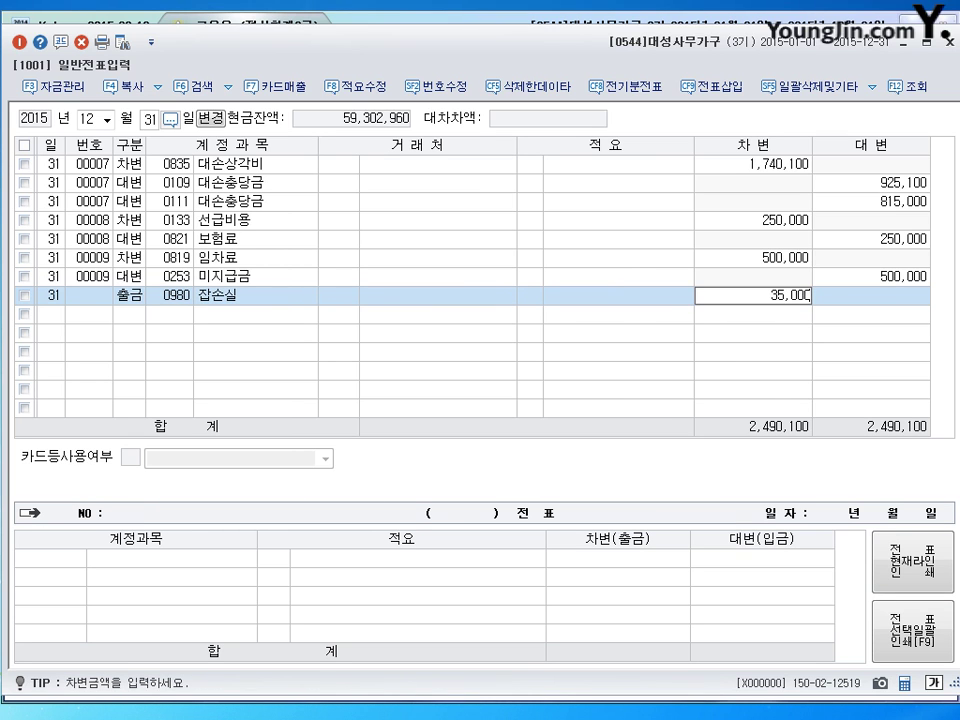
key(Return)
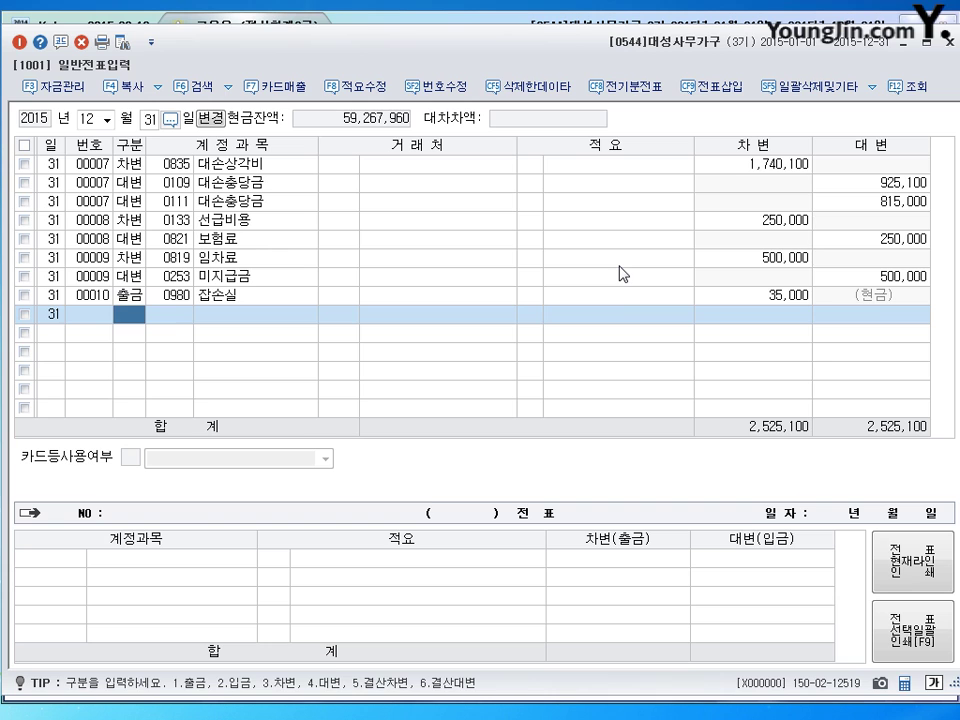
key(Escape)
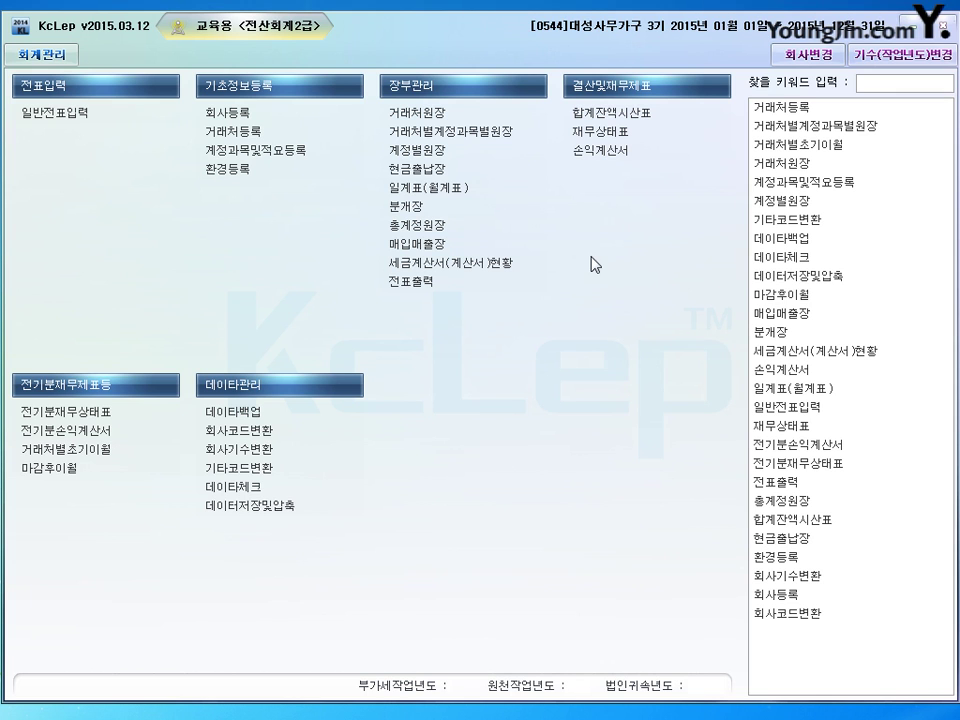
Step: Open the account ledger (계정별원장) and set its period from 1 May to 31 May 2015
click(399, 155)
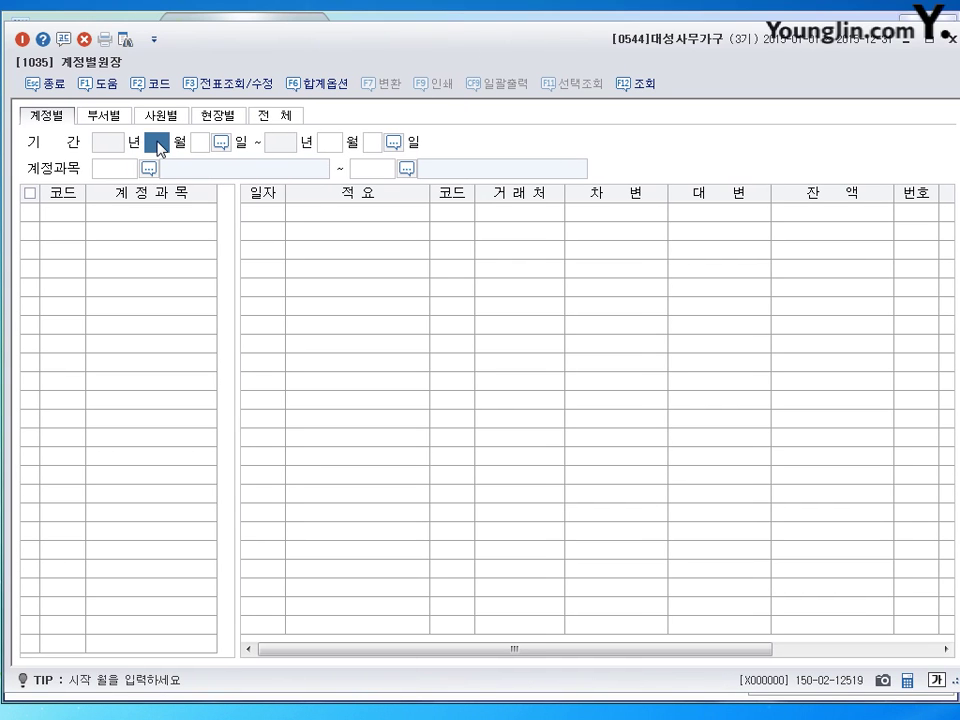
text(5)
key(Return)
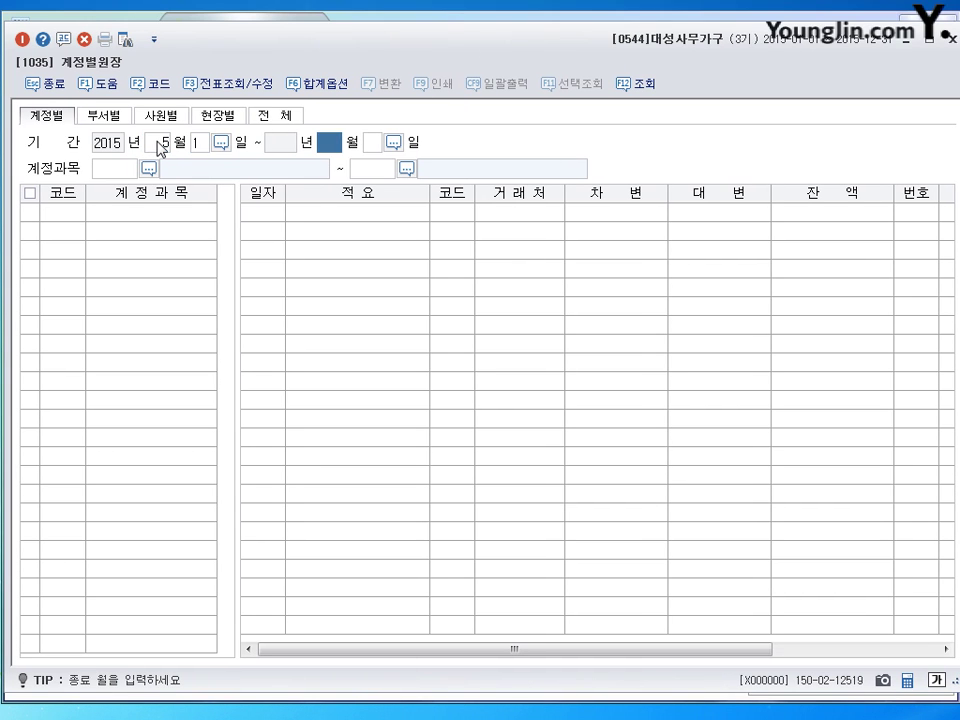
text(5)
key(Return)
text(3)
key(Return)
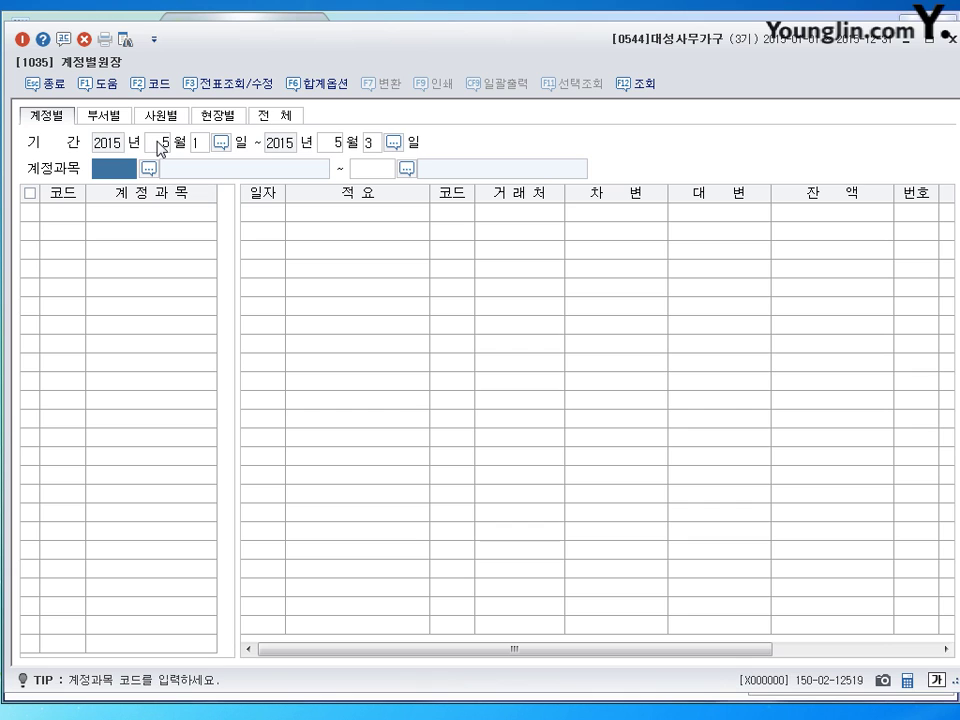
click(378, 142)
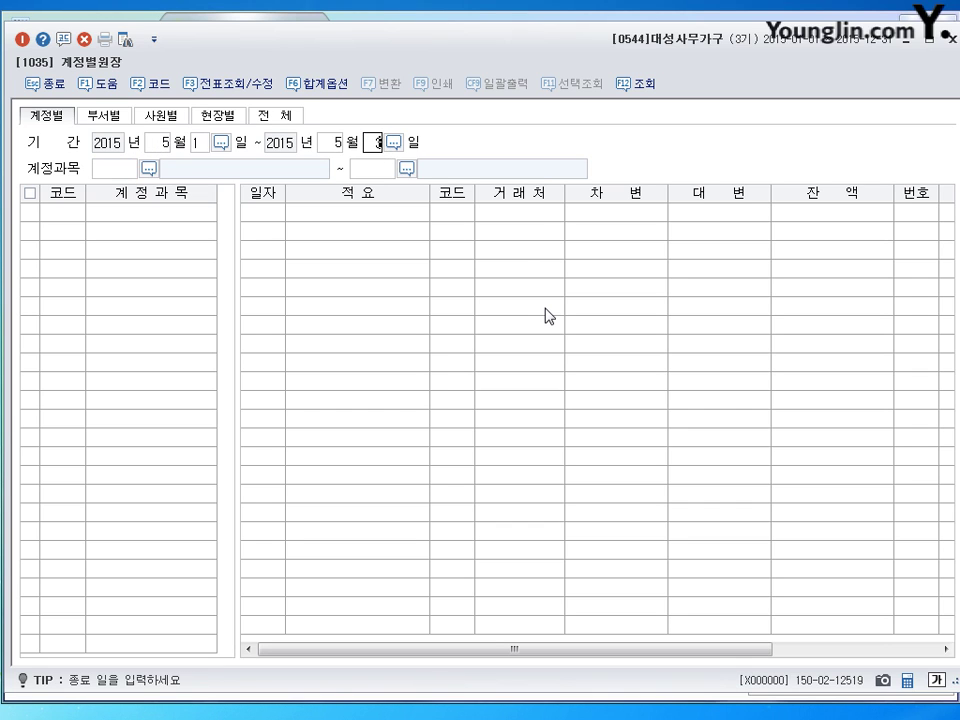
text(1)
key(Return)
Step: Query the ledger for account 0108 외상매출금 only
text(0108)
key(Return)
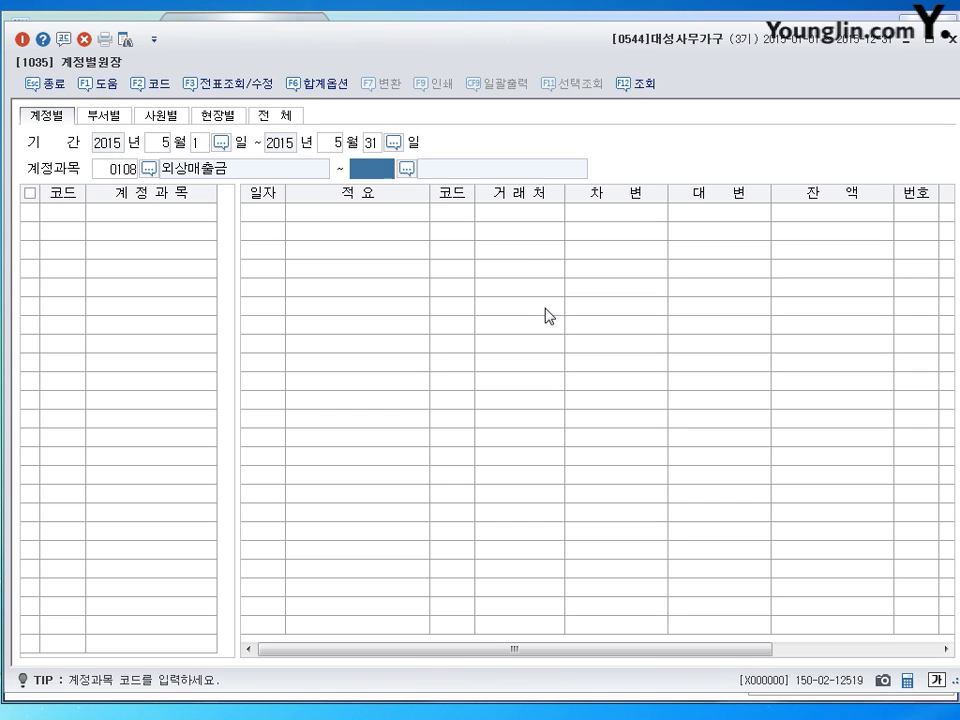
text(0108)
key(Return)
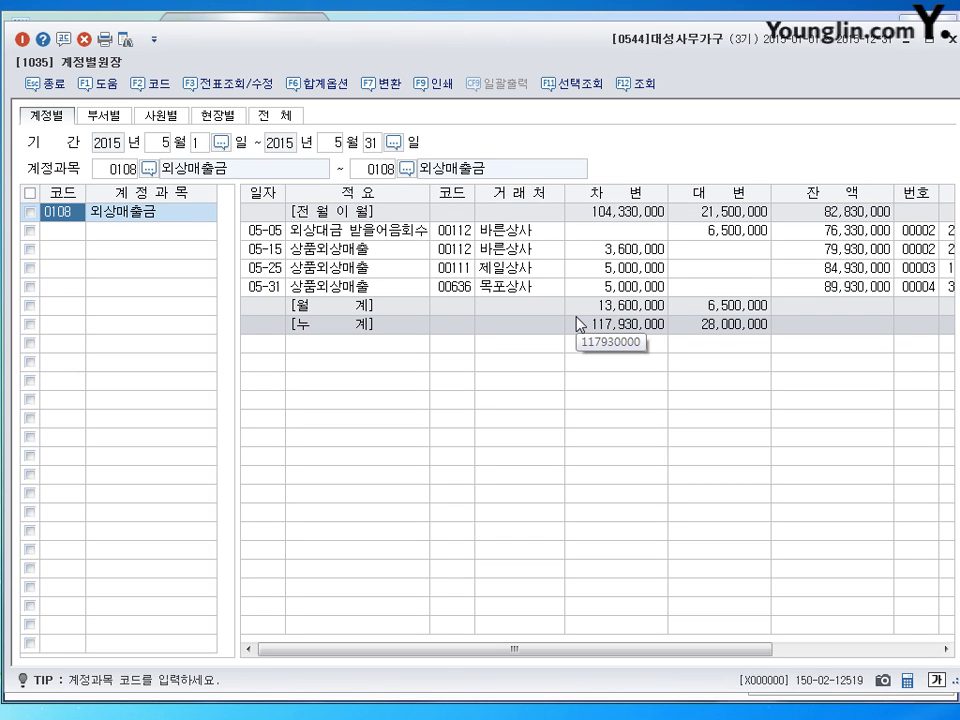
Step: Examine the debit amounts of the May credit sales in the 외상매출금 ledger, and close the ledger
click(622, 250)
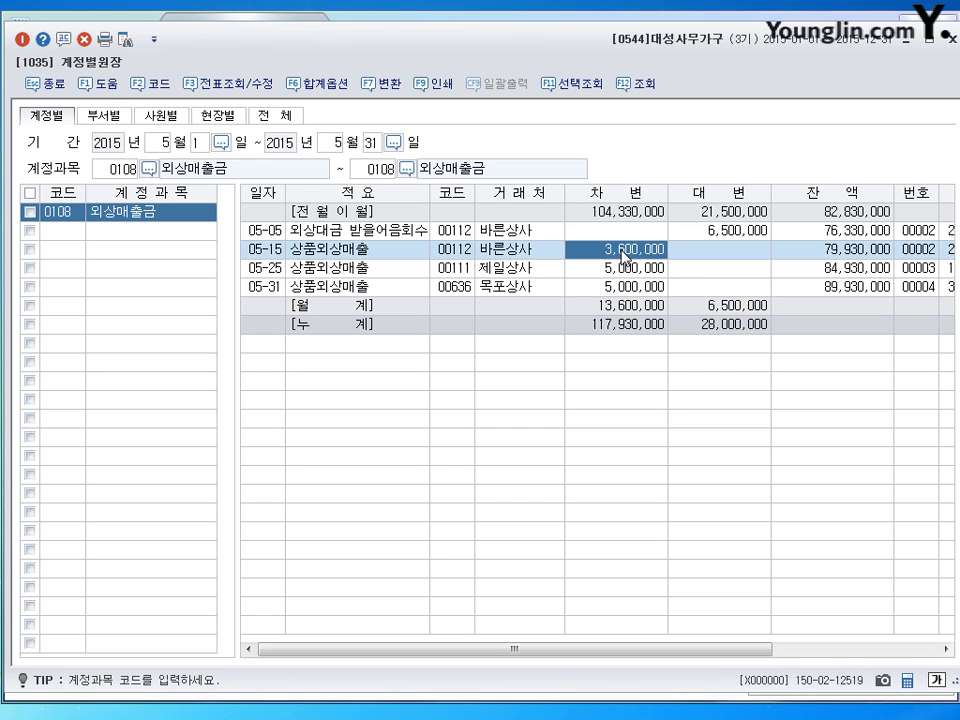
click(620, 268)
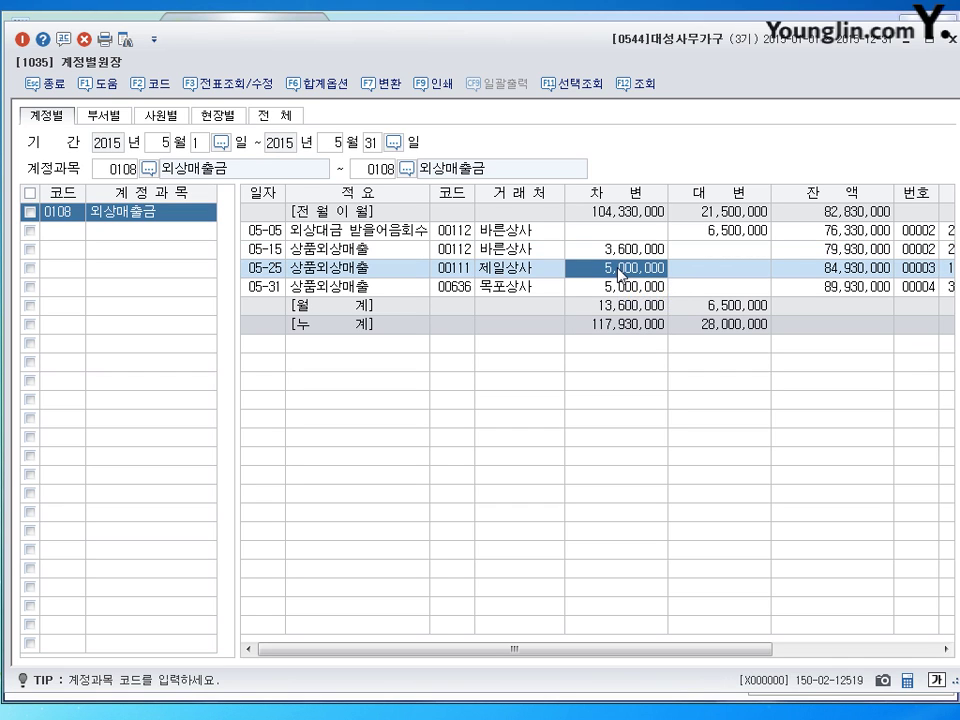
click(615, 287)
click(615, 268)
click(620, 249)
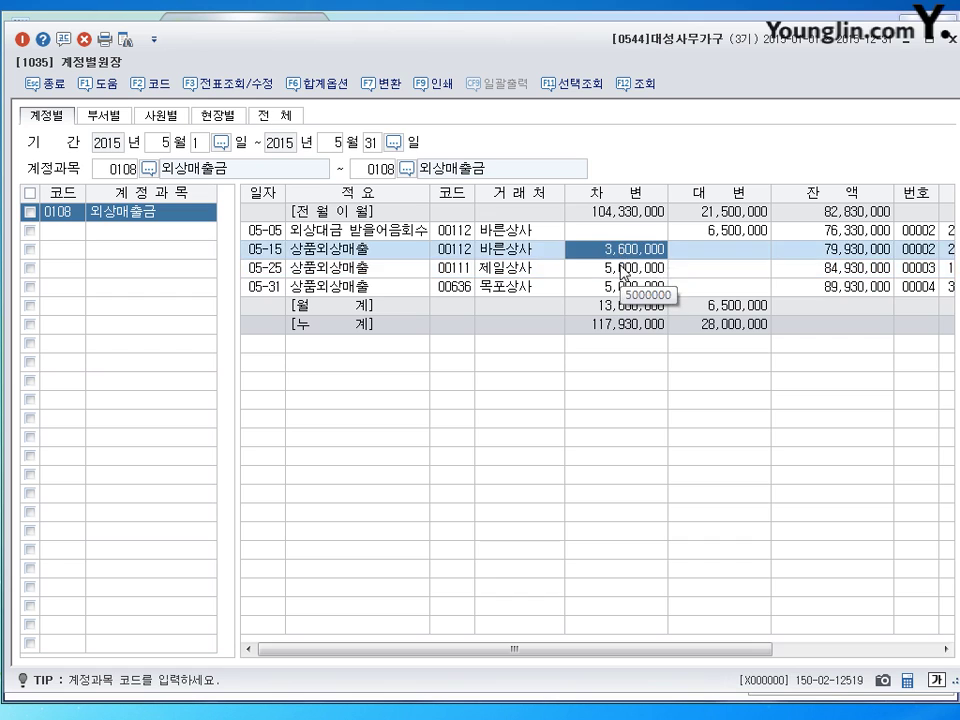
click(615, 287)
click(622, 268)
click(630, 287)
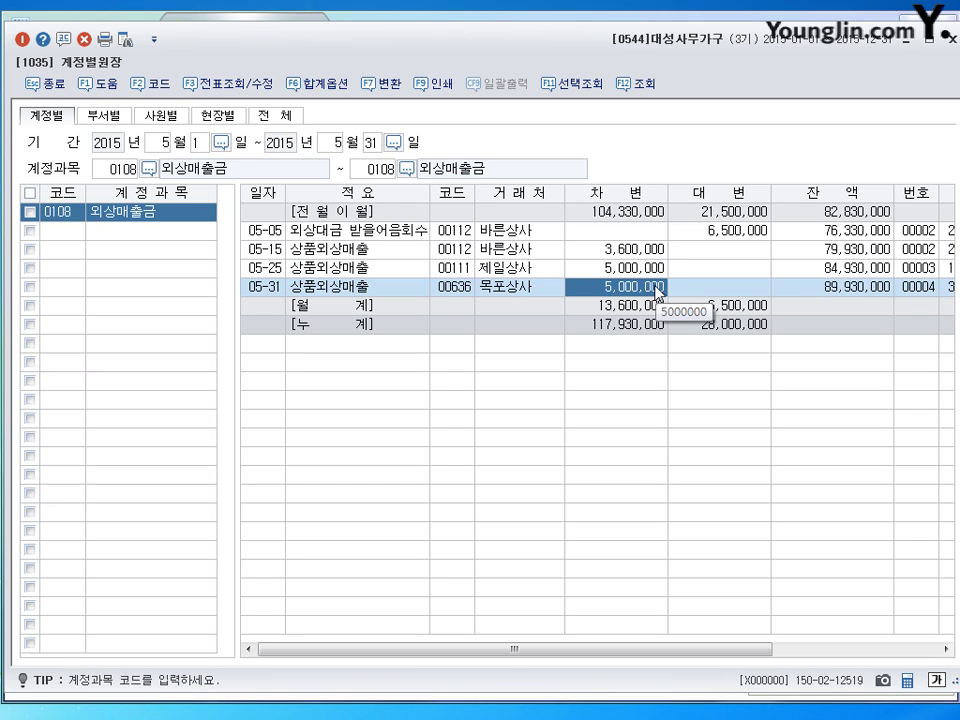
click(950, 38)
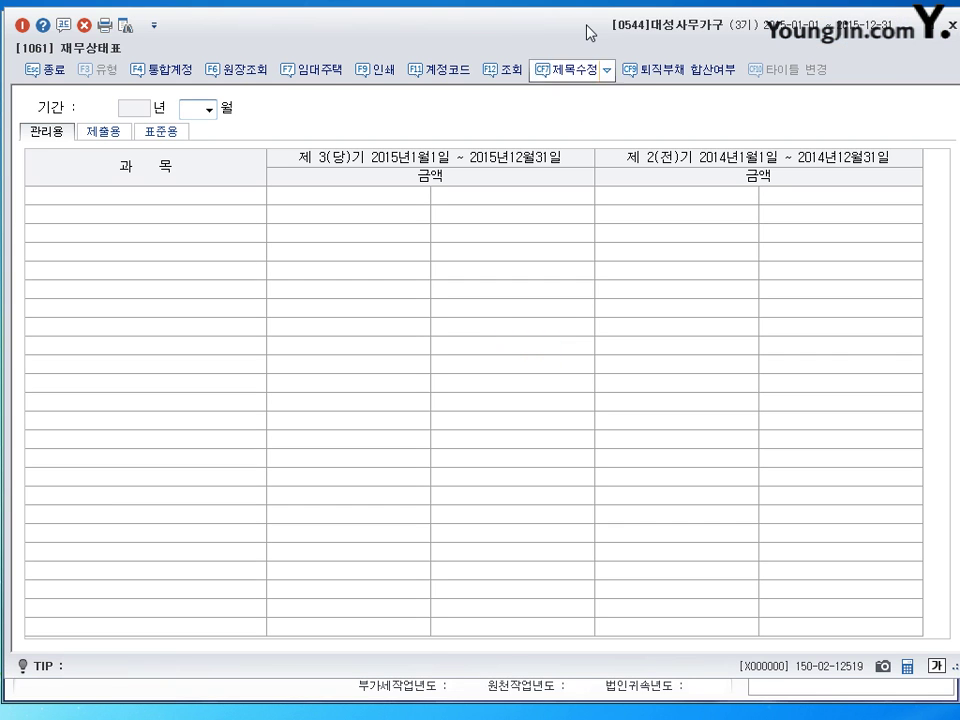
Step: Query the balance sheet (재무상태표) for June 2015 and locate the current-period 외상매입금 amount
drag(589, 32, 585, 49)
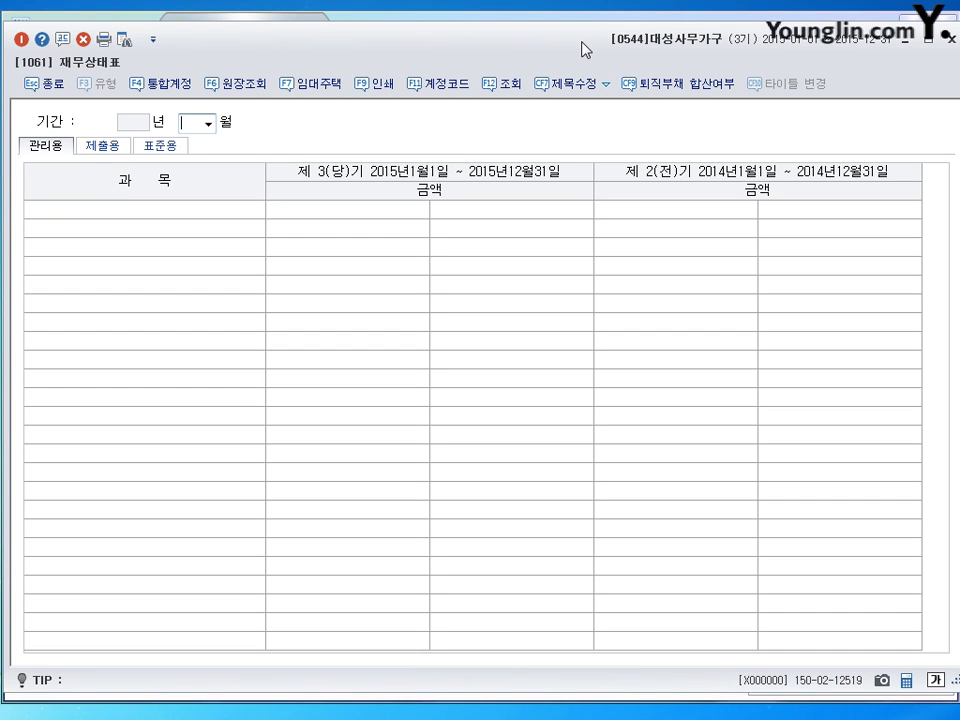
text(06)
key(Return)
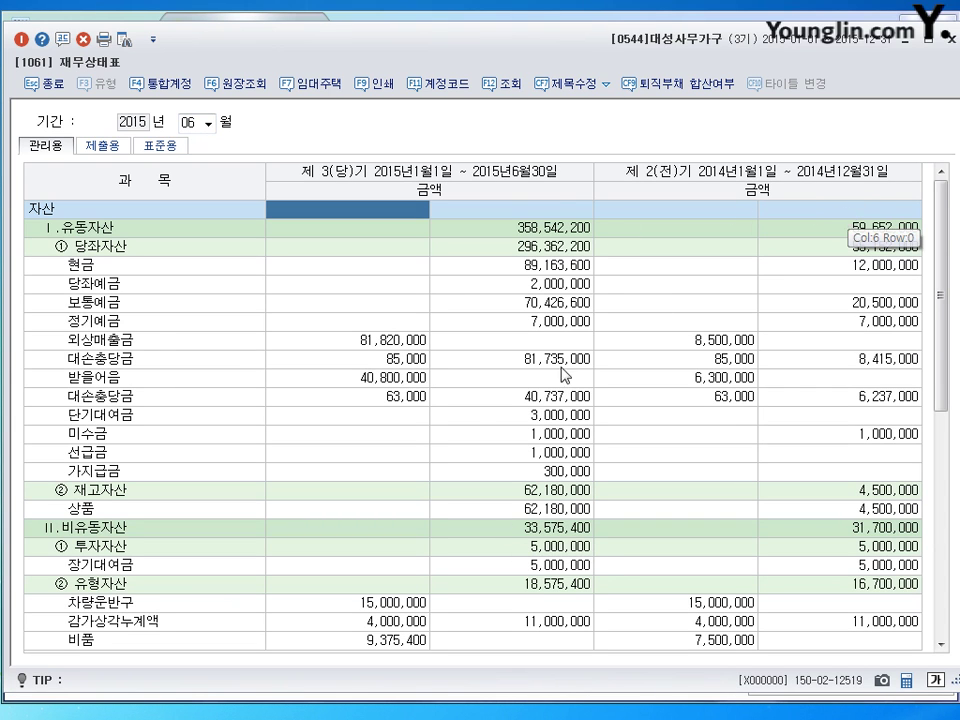
scroll(507, 400, down, 6)
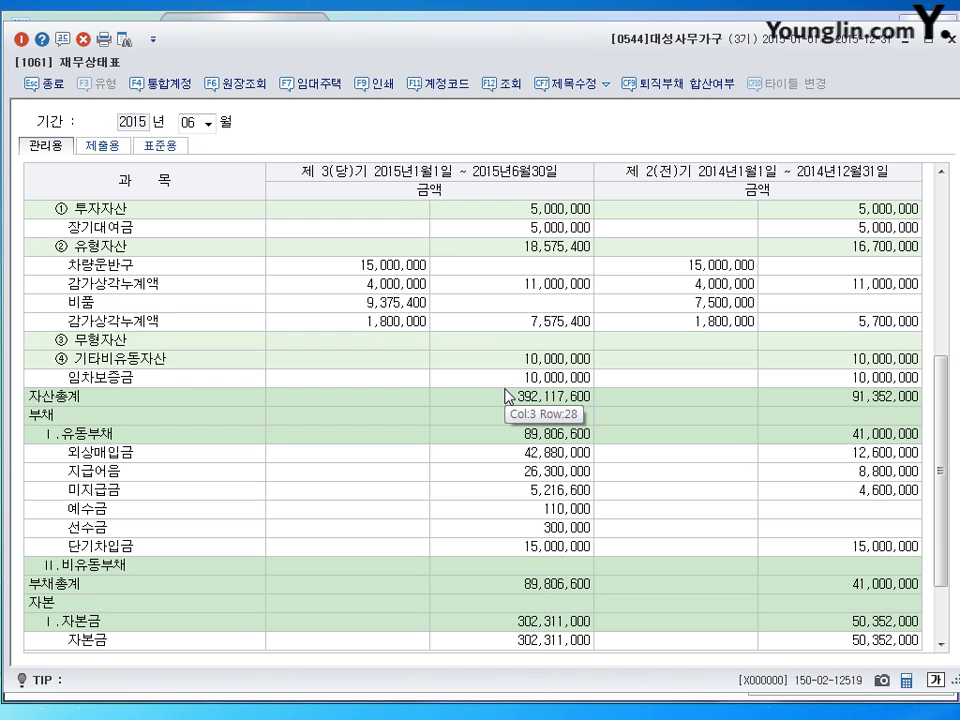
scroll(448, 400, down, 2)
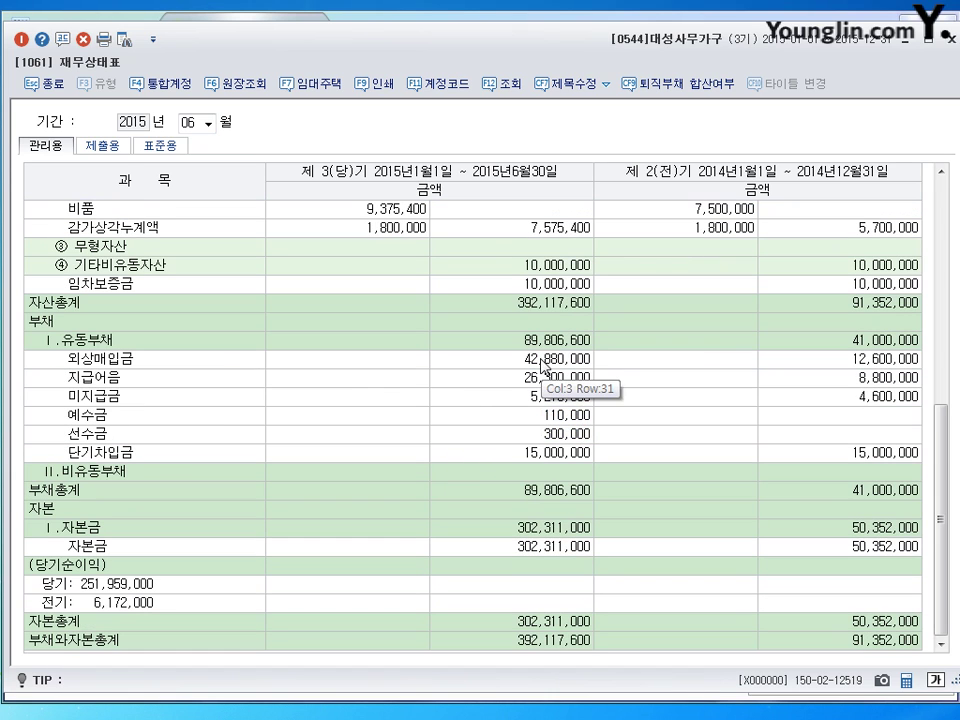
click(552, 366)
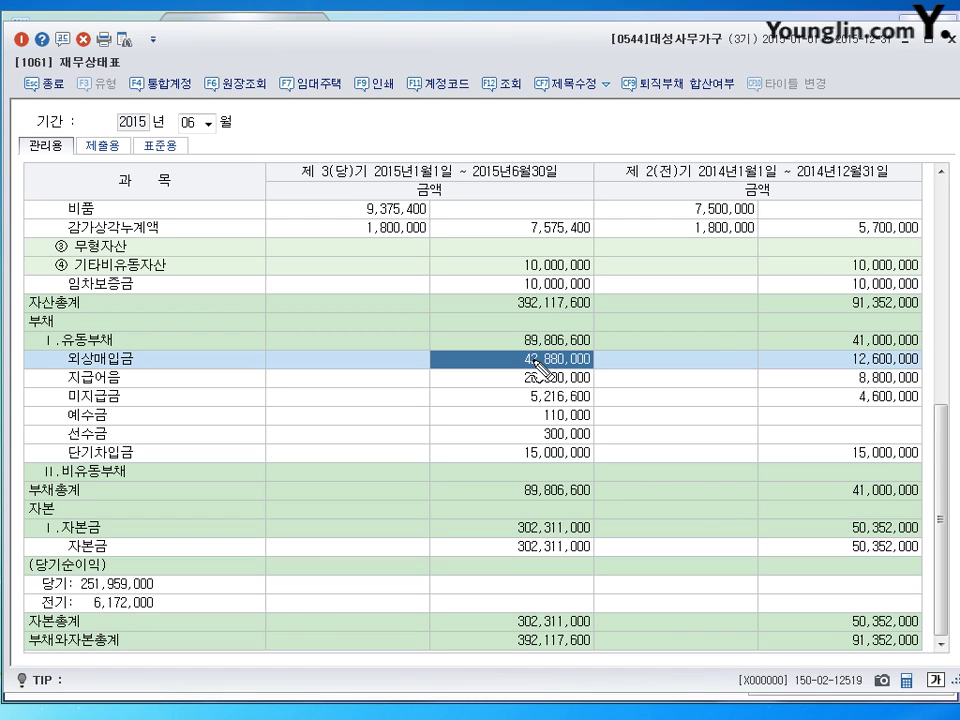
Step: Compare the 외상매입금 amounts for June 2015 and the prior year-end, and close the balance sheet
mouse_move(525, 371)
mouse_down()
mouse_move(600, 364)
mouse_move(523, 357)
mouse_up()
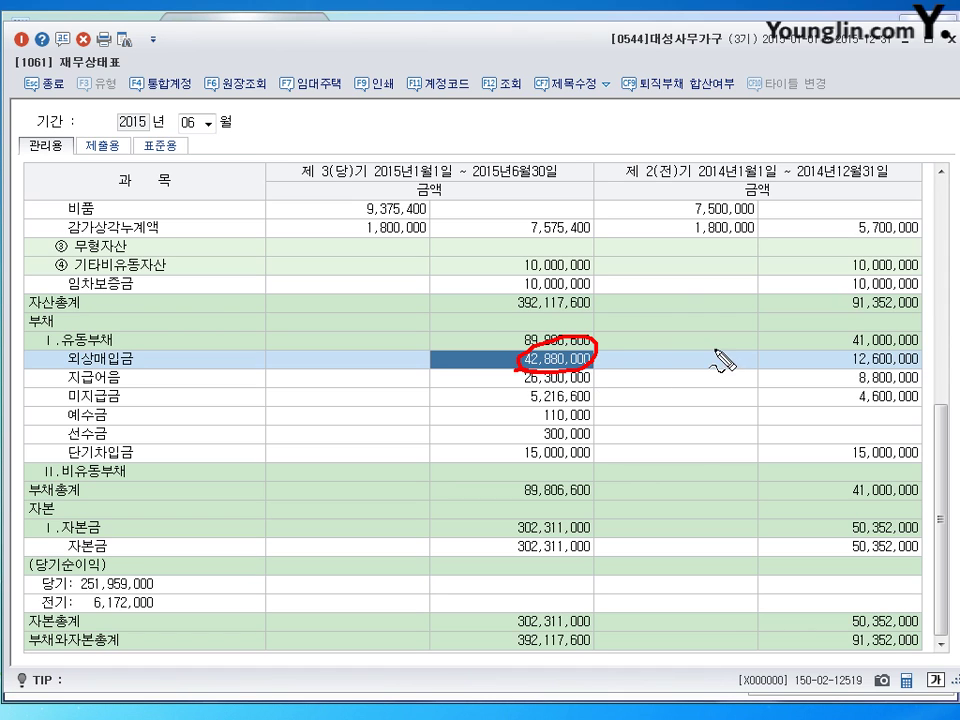
drag(704, 356, 728, 357)
mouse_move(872, 371)
mouse_down()
mouse_move(850, 372)
mouse_move(880, 378)
mouse_up()
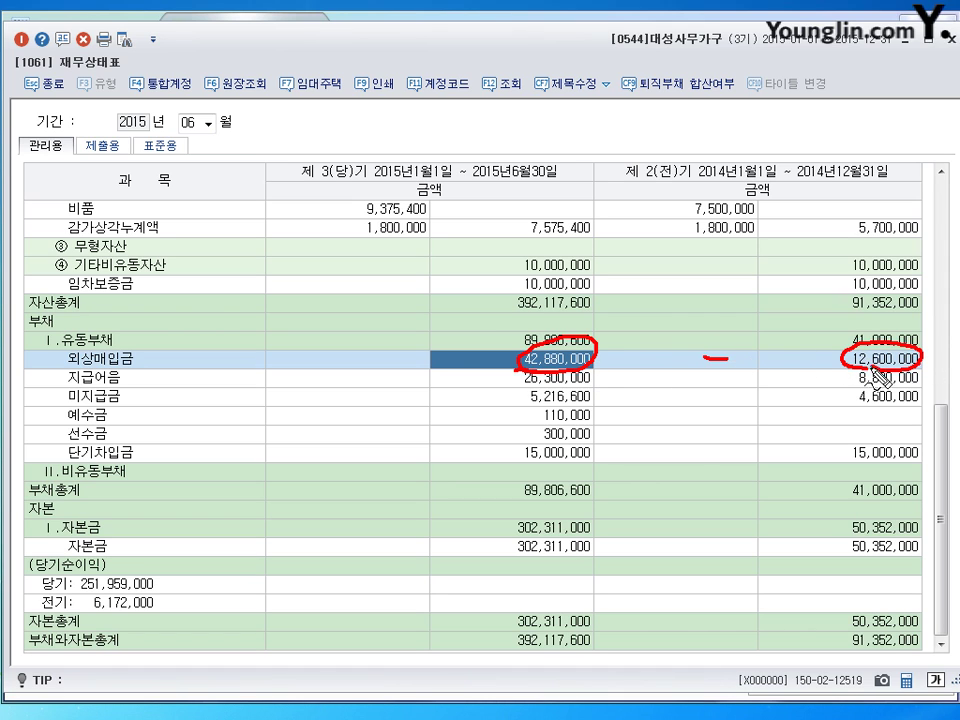
mouse_move(617, 391)
mouse_down()
mouse_move(632, 406)
mouse_move(670, 414)
mouse_up()
mouse_move(685, 413)
mouse_down()
mouse_move(692, 422)
mouse_move(724, 403)
mouse_move(739, 420)
mouse_move(739, 412)
mouse_up()
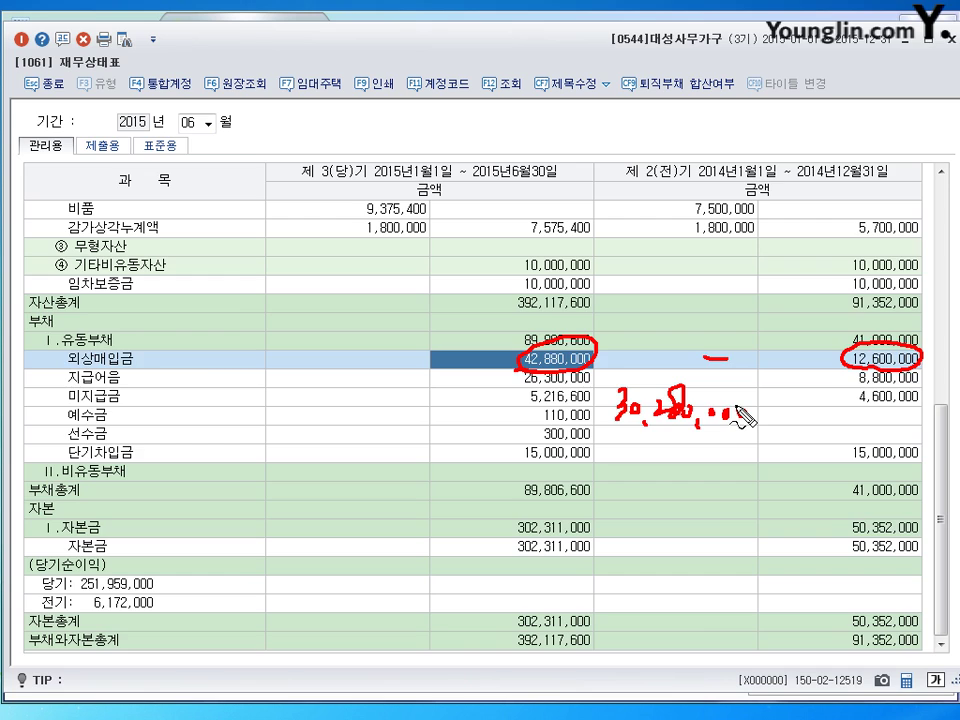
key(Escape)
key(Escape)
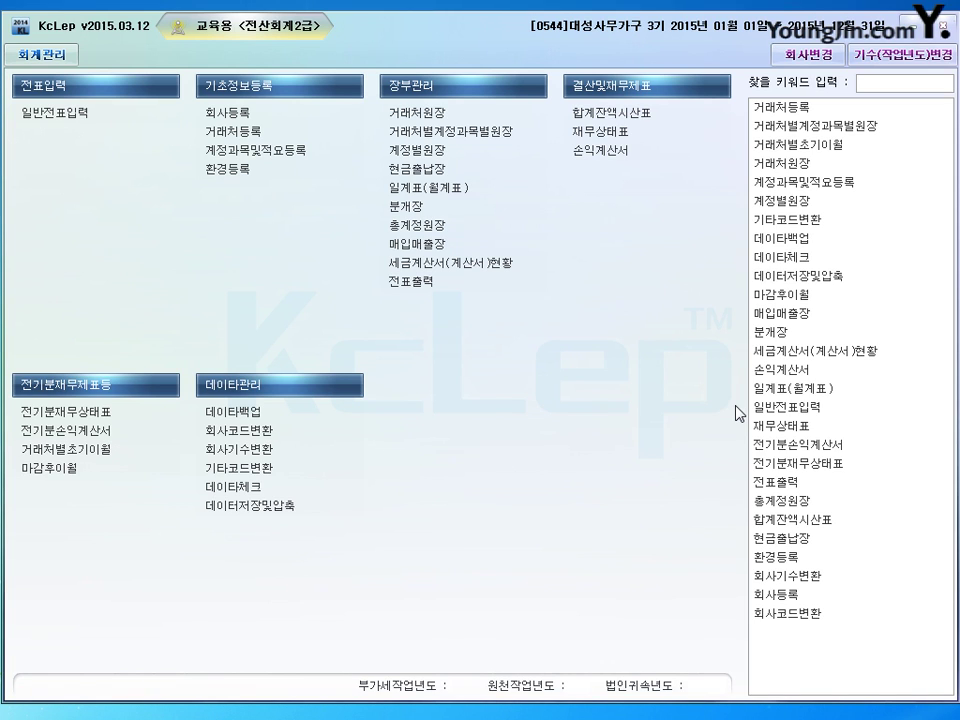
Step: Open the customer ledger (거래처원장) for 30 June 2015 with account 0108 외상매출금
click(447, 115)
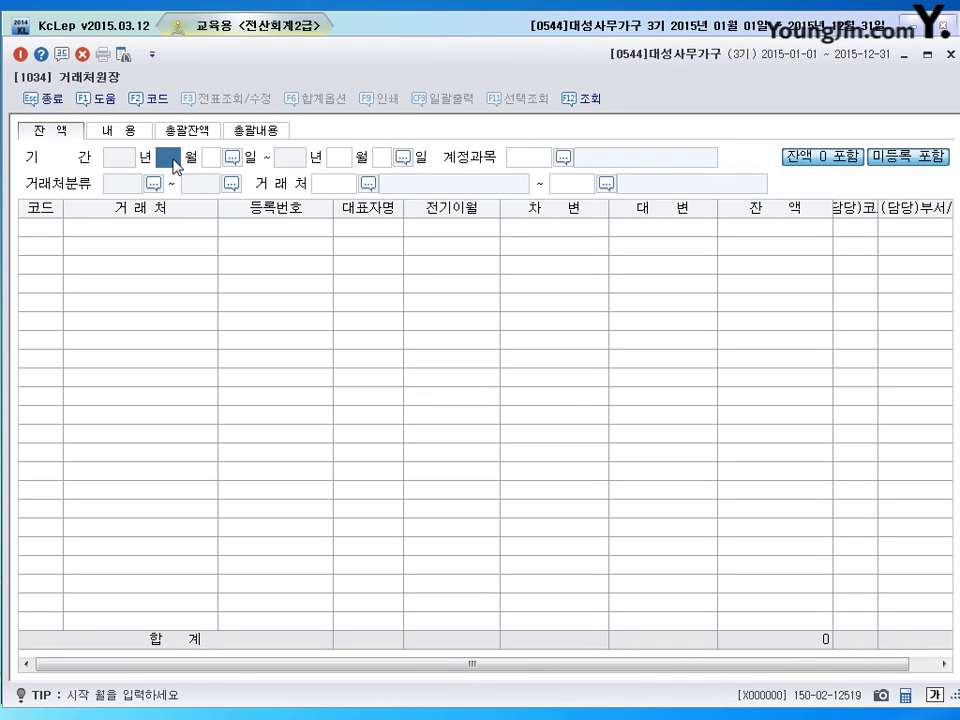
text(6)
key(Return)
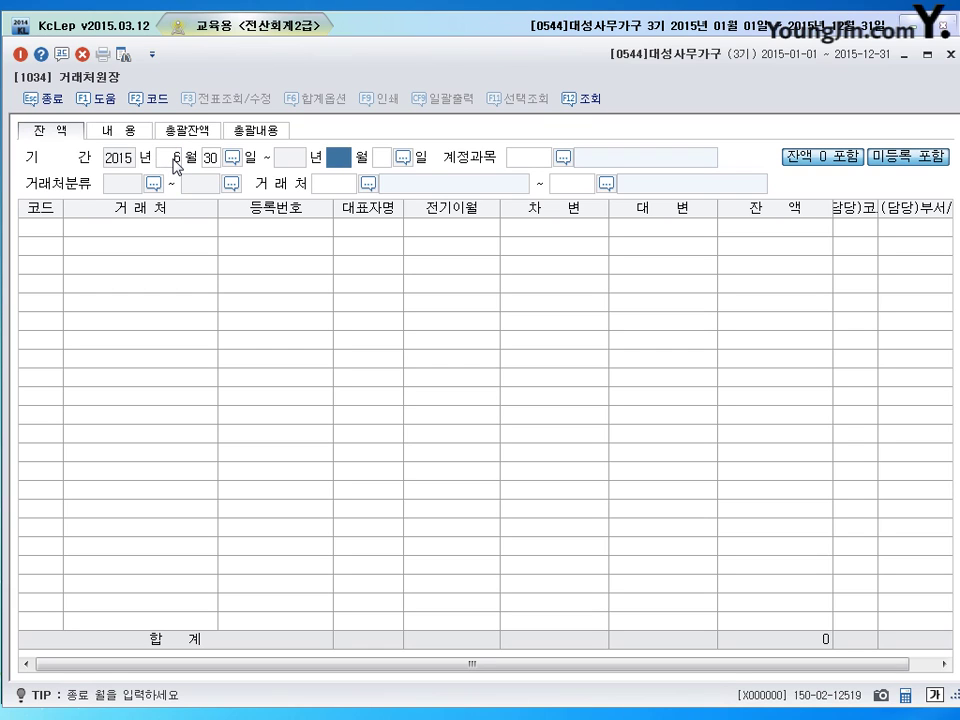
text(6)
key(Return)
key(Return)
text(108)
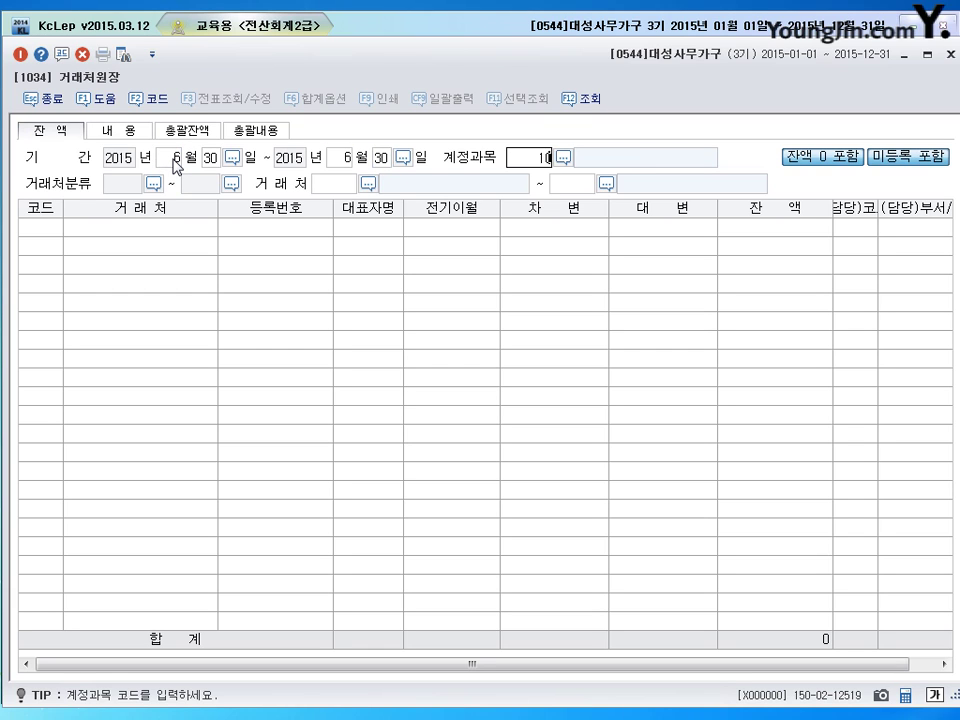
key(Return)
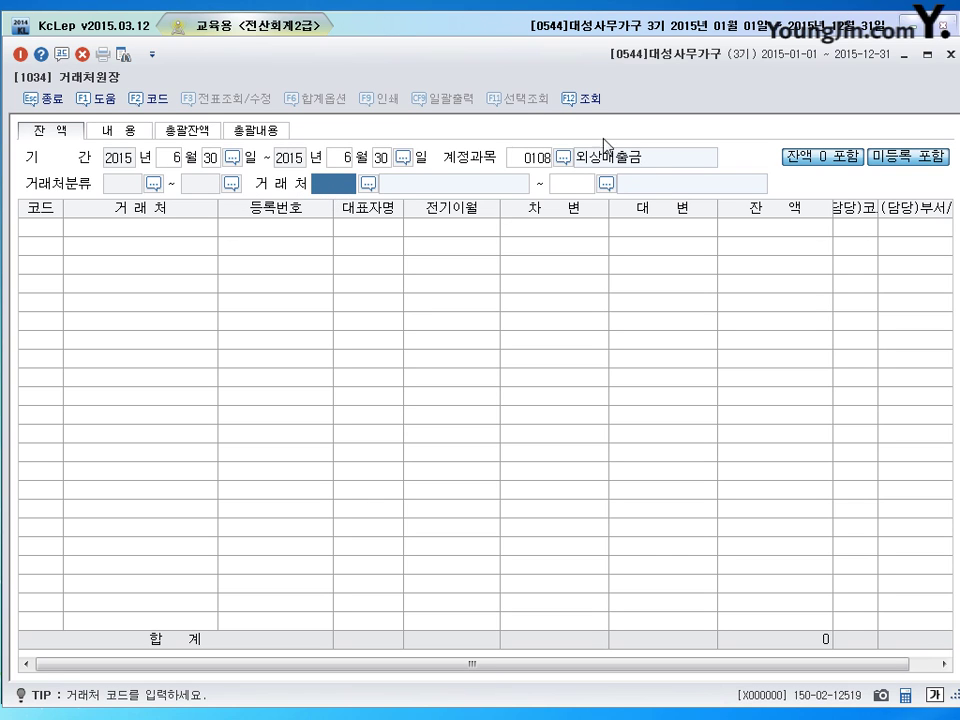
Step: Limit the customer ledger to 은하상사 by searching for 은하, and check its 외상매출금 balance
key(F2)
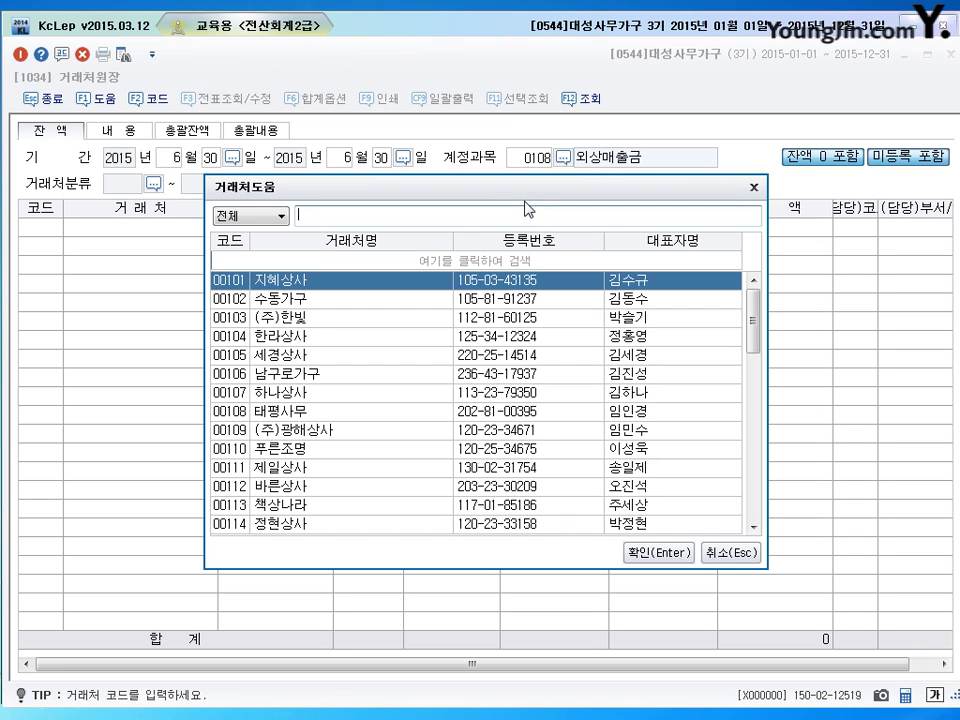
text(은하)
key(Return)
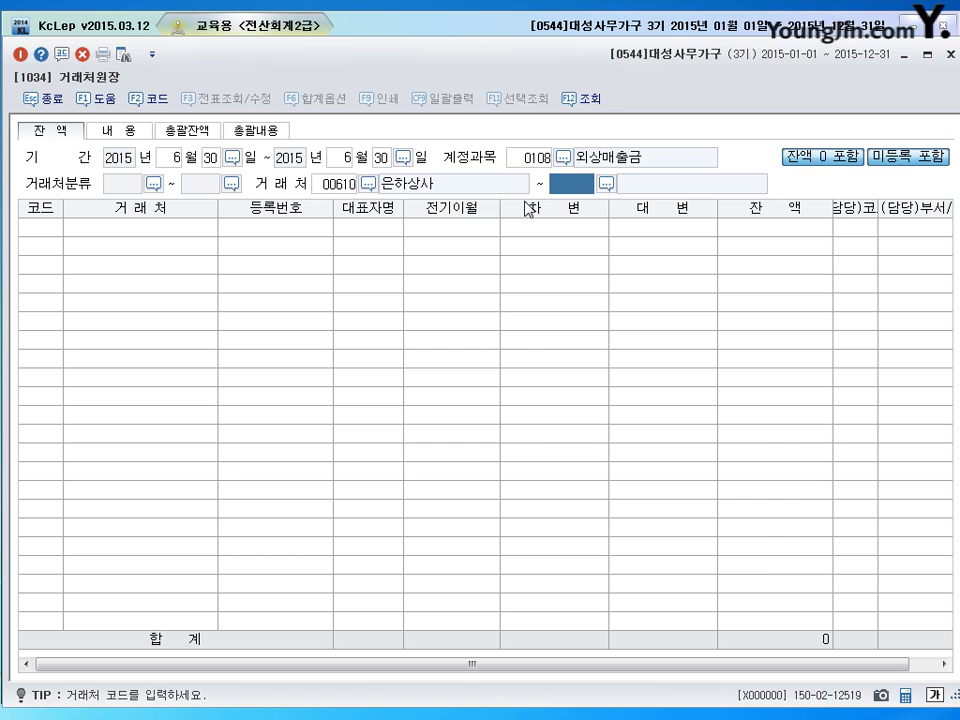
key(F2)
text(은하)
key(Return)
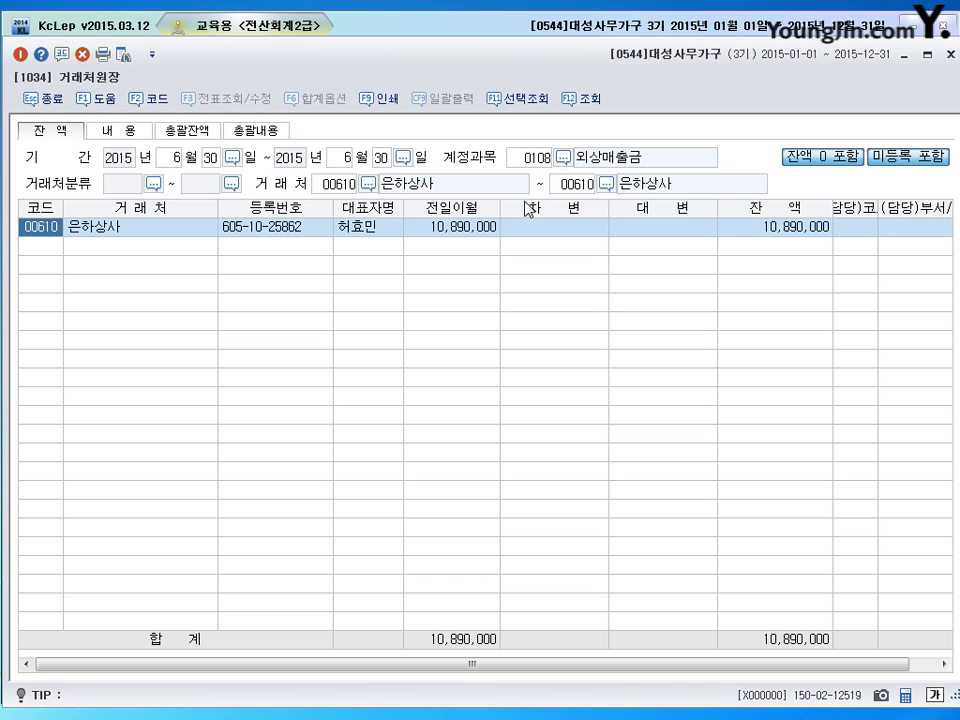
click(776, 228)
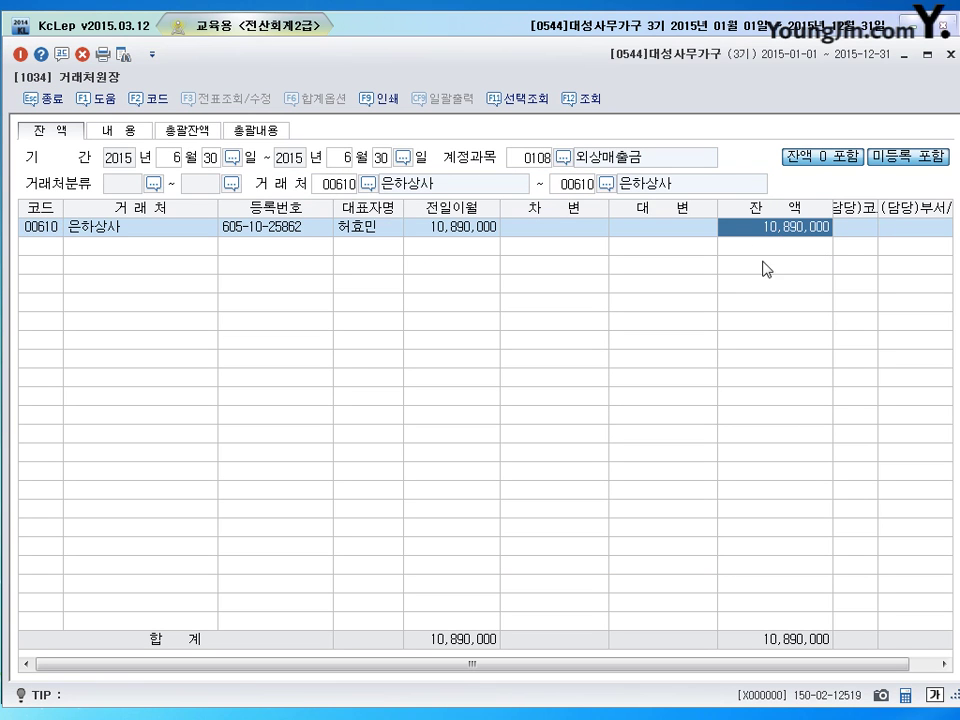